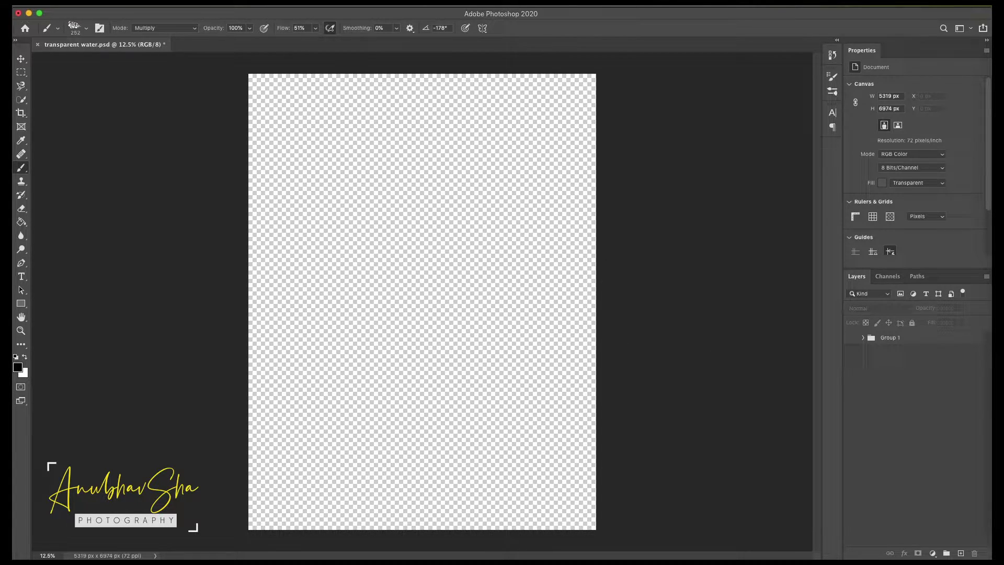
- Drag the beach dancer photo onto the centre of the empty transparent canvas
drag(666, 356, 422, 273)
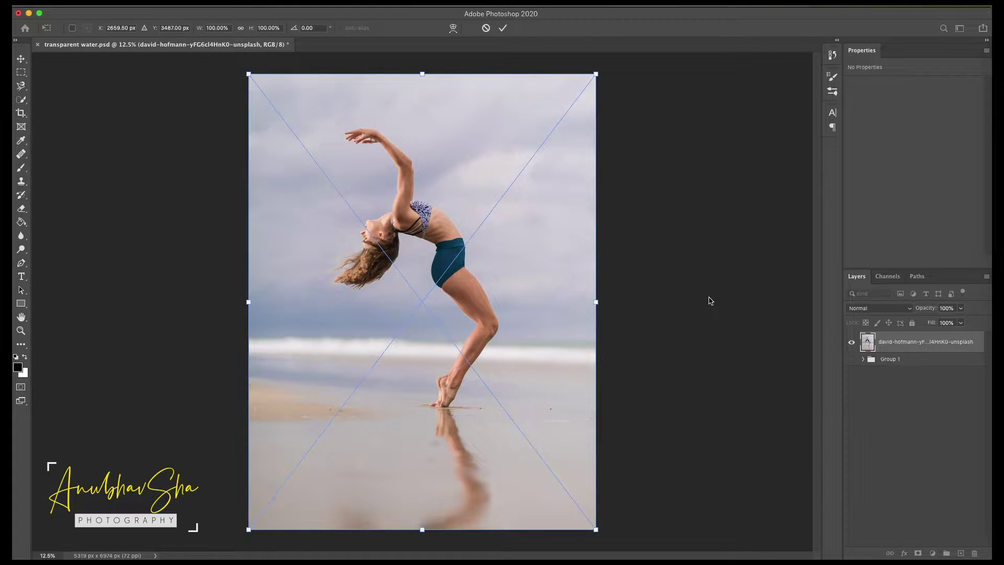
- Commit the placed dancer photo at canvas size and rename its layer 'Model'
key(Return)
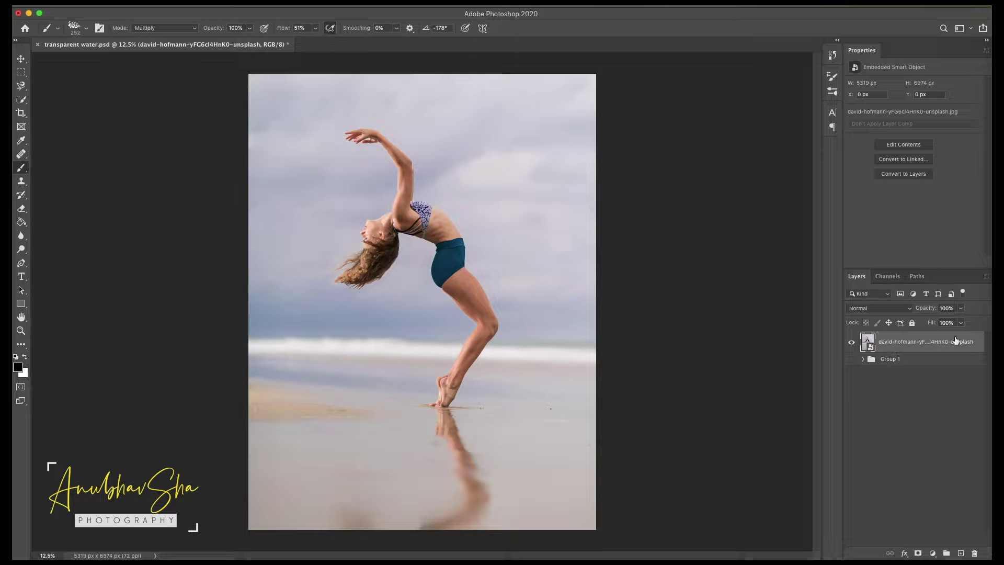
double_click(941, 343)
text(Model)
key(Return)
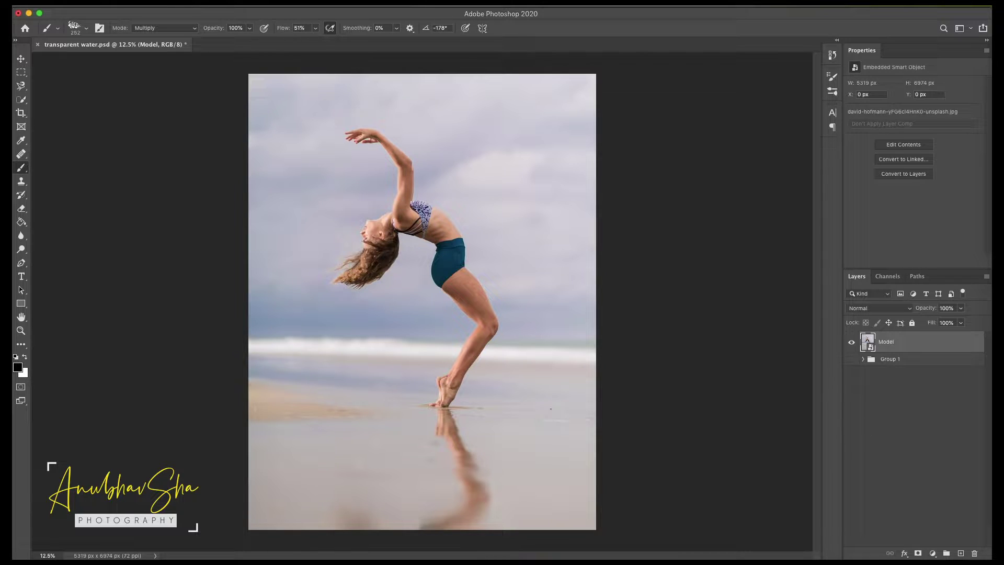
- Quick-select the dancer from her hair and raised arm down to her toes
key(w)
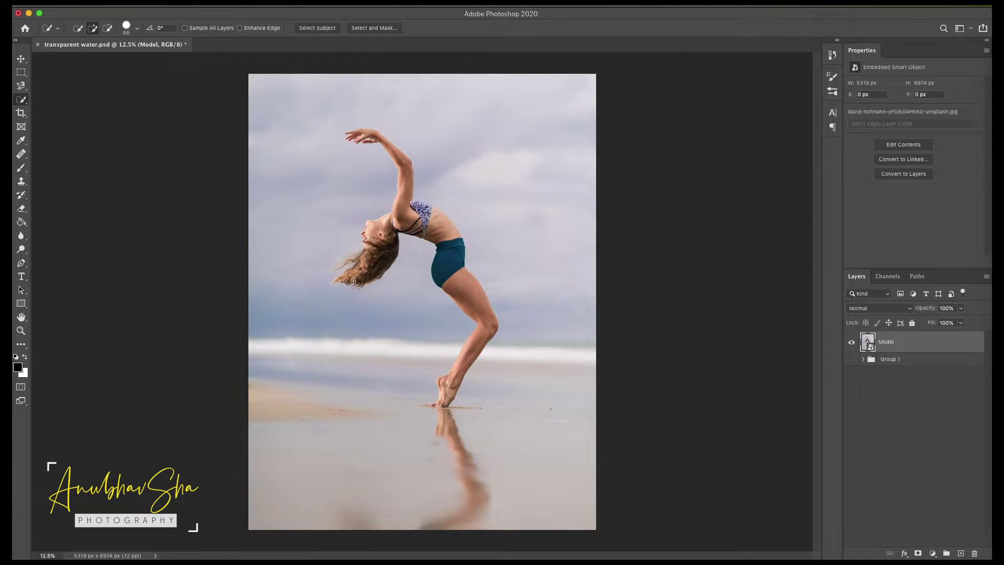
drag(353, 281, 355, 137)
mouse_move(403, 199)
mouse_down()
mouse_move(472, 346)
mouse_move(443, 391)
mouse_up()
click(433, 406)
- Refine the selection in Select and Mask, outputting to a new layer with layer mask
click(389, 28)
click(928, 515)
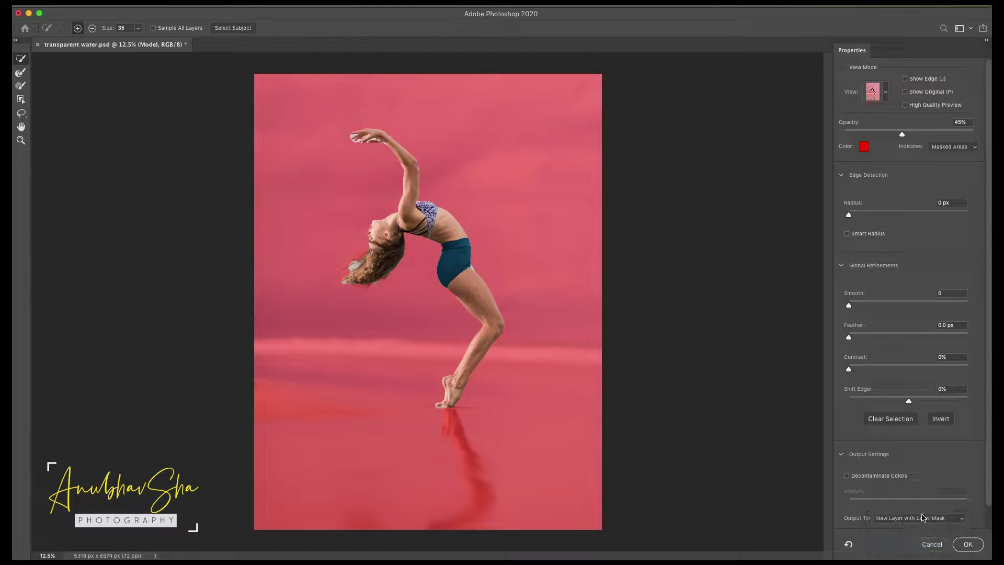
click(922, 517)
click(928, 510)
key(Return)
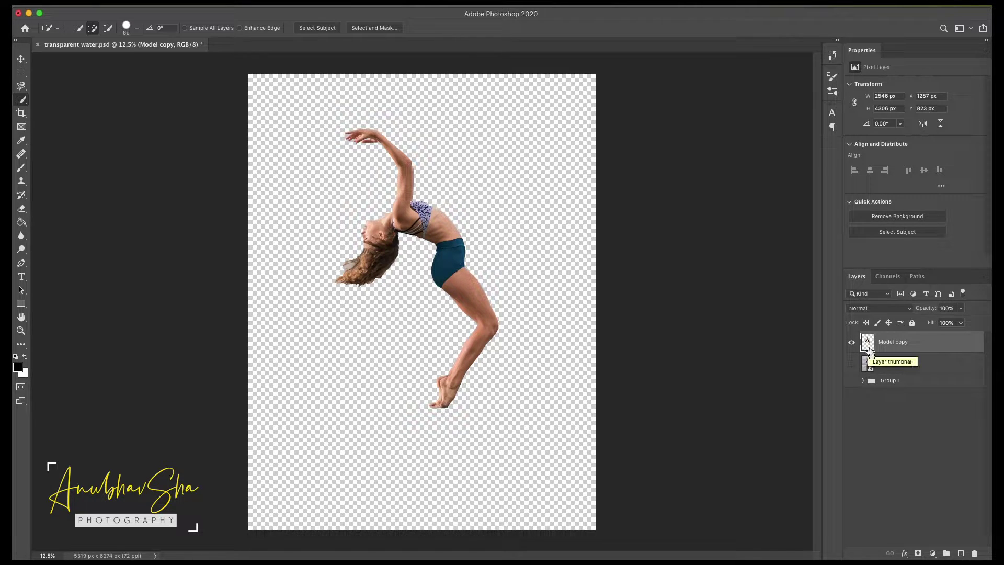
- Load the dancer cutout's outline as a selection on Model and expand it by 22 px
ctrl+click(868, 348)
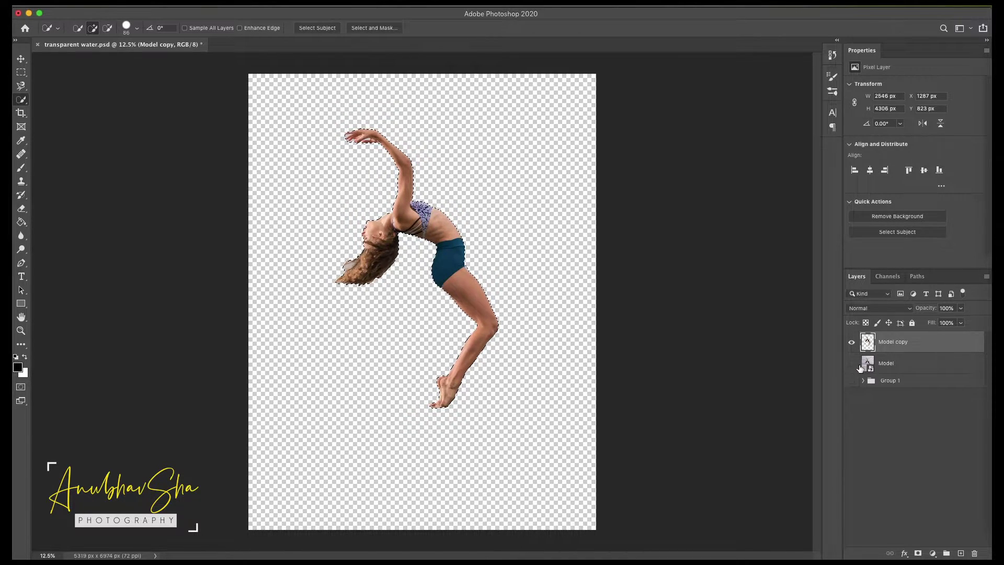
click(850, 363)
click(889, 365)
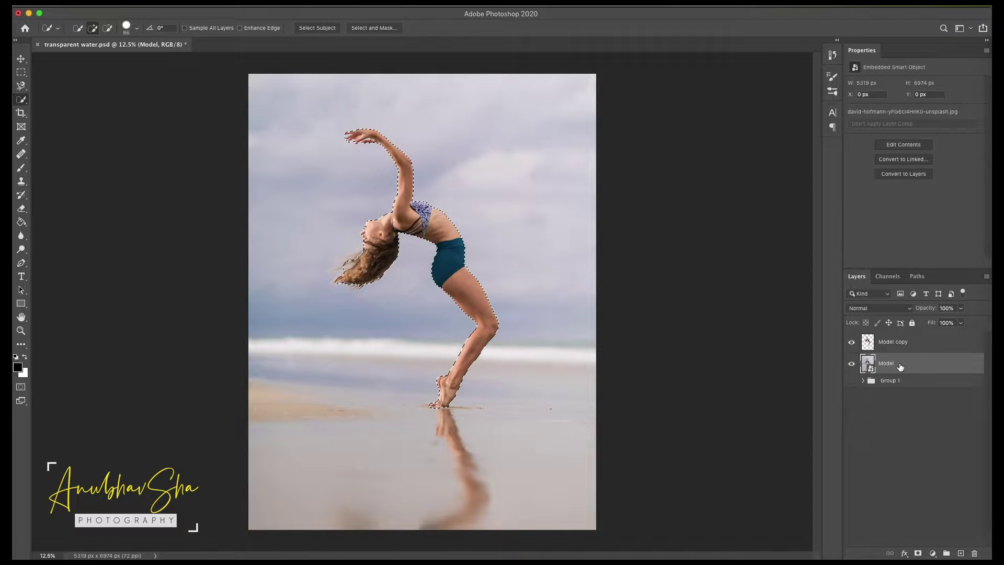
click(226, 6)
mouse_move(233, 151)
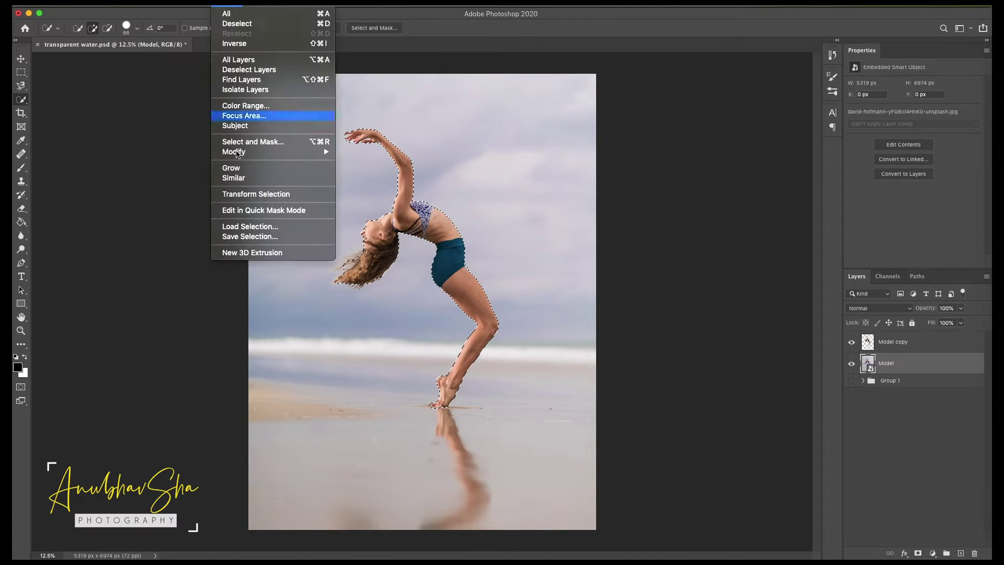
click(360, 171)
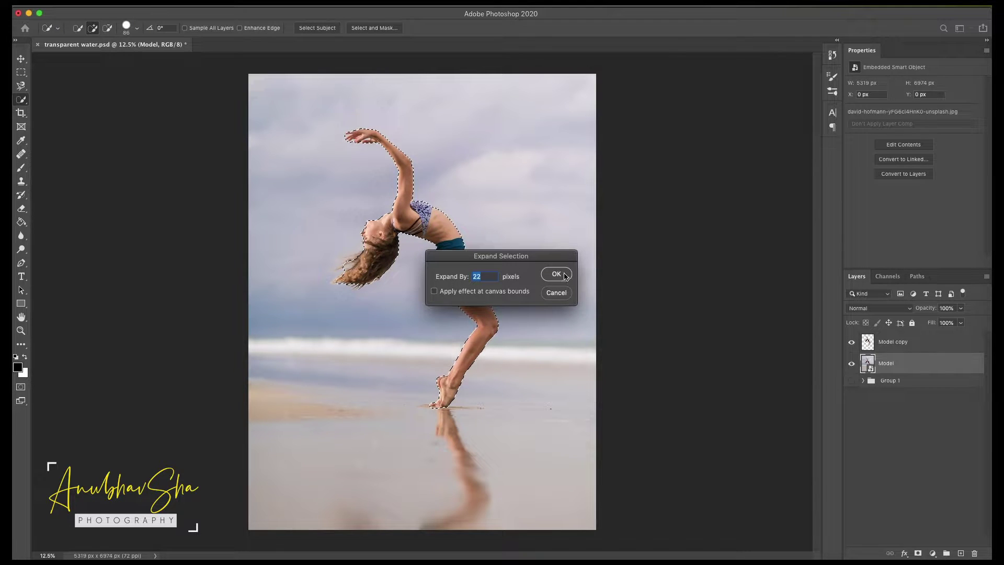
click(556, 273)
- Duplicate Model as Model copy 2, rasterize it and content-aware fill away the dancer
key(ctrl+j)
right_click(934, 365)
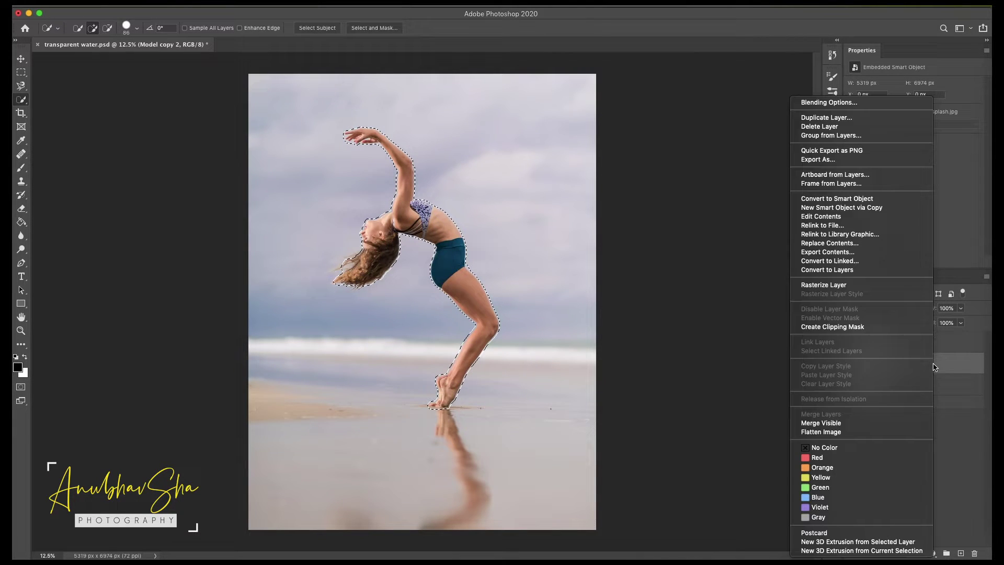
click(935, 365)
right_click(924, 366)
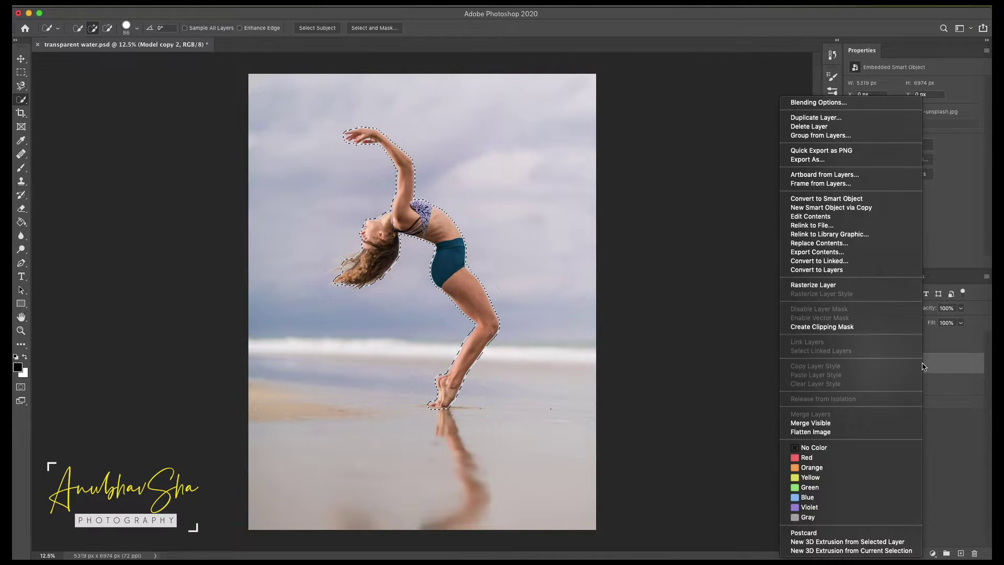
click(830, 285)
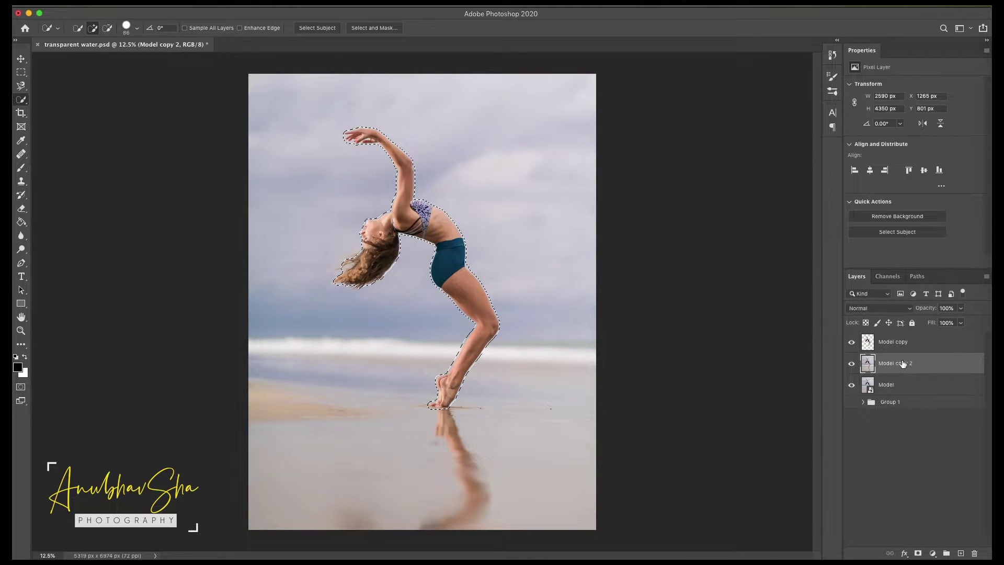
click(124, 16)
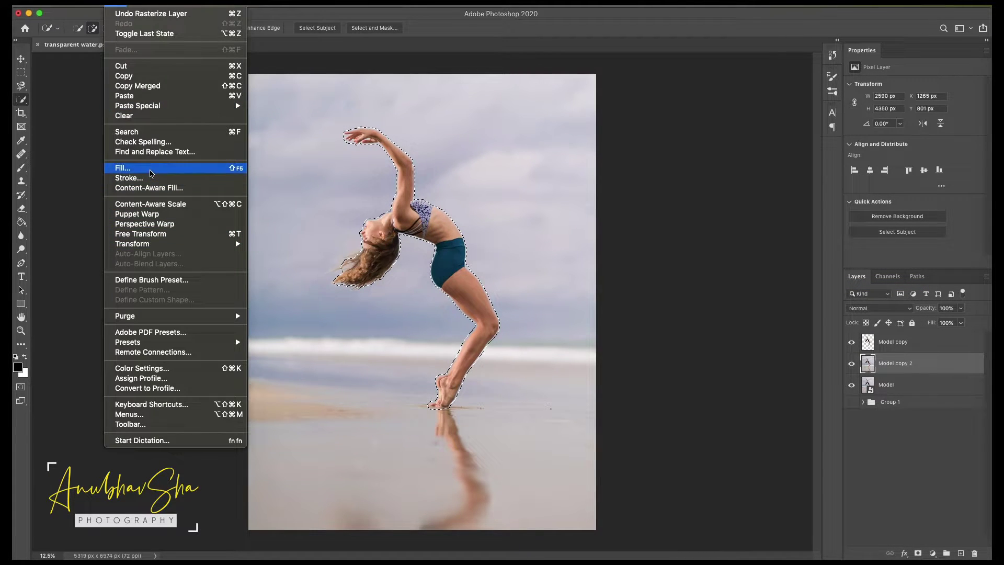
click(151, 173)
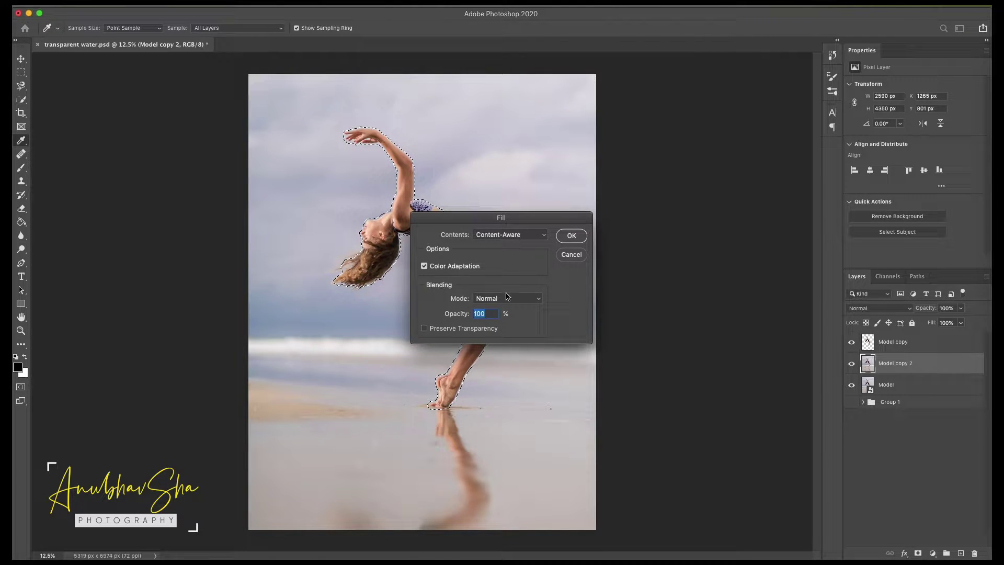
click(573, 236)
- Toggle layer visibility to compare the cutout, the filled background copy and the original photo
click(852, 343)
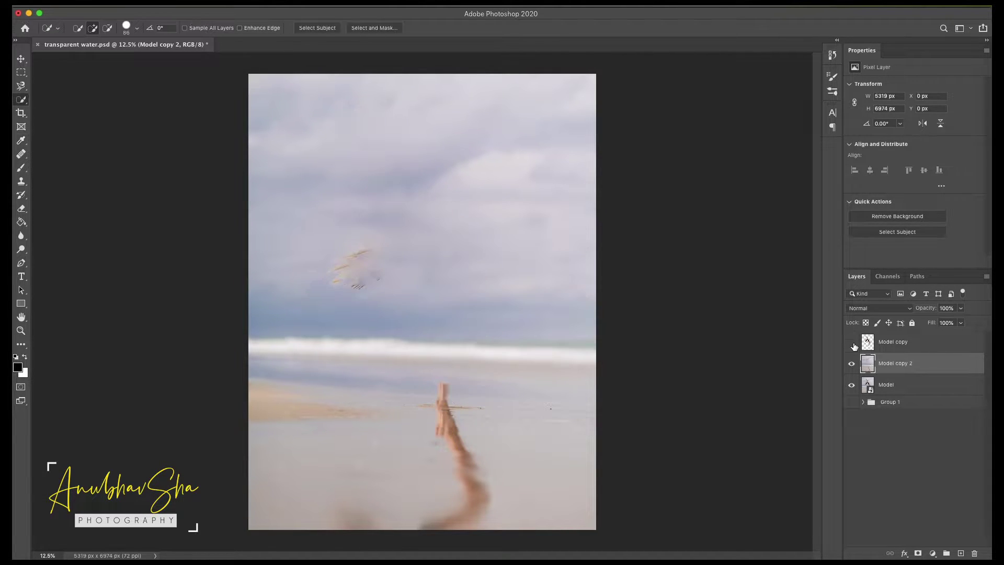
click(852, 362)
click(852, 384)
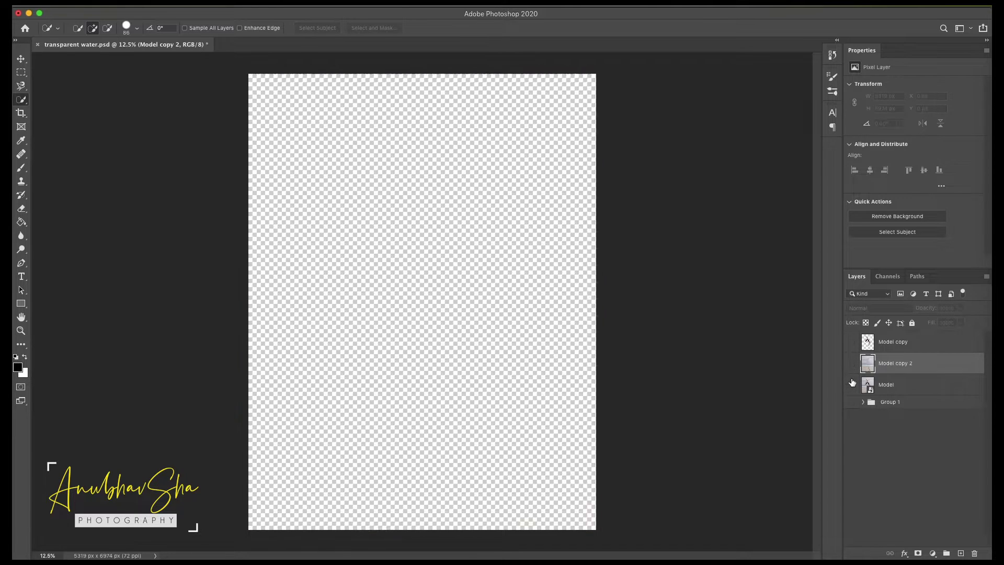
click(851, 342)
click(851, 344)
click(852, 363)
click(852, 365)
click(851, 385)
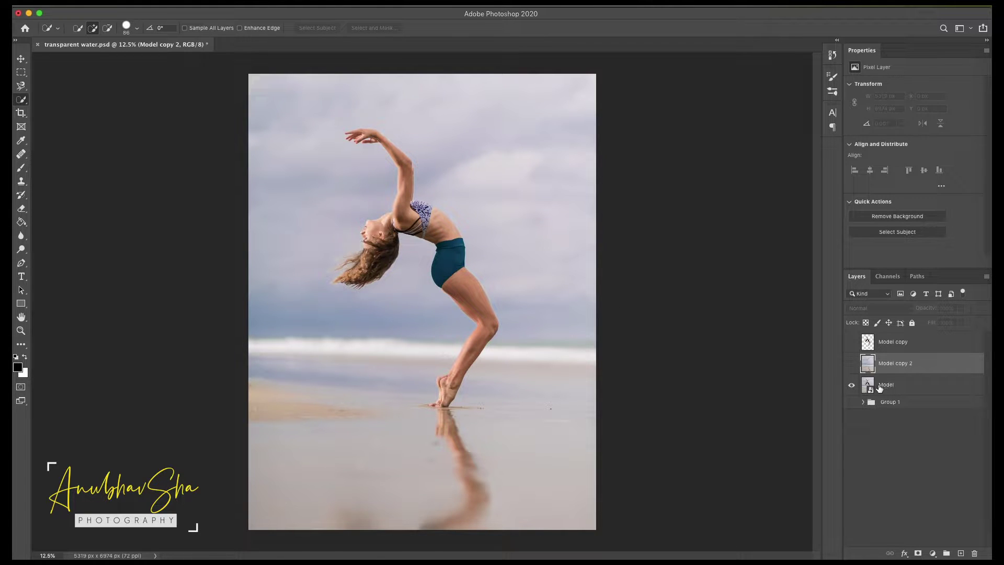
- Rasterize Model, hide it, show the filled copy and cutout, and add the water splash image
right_click(914, 385)
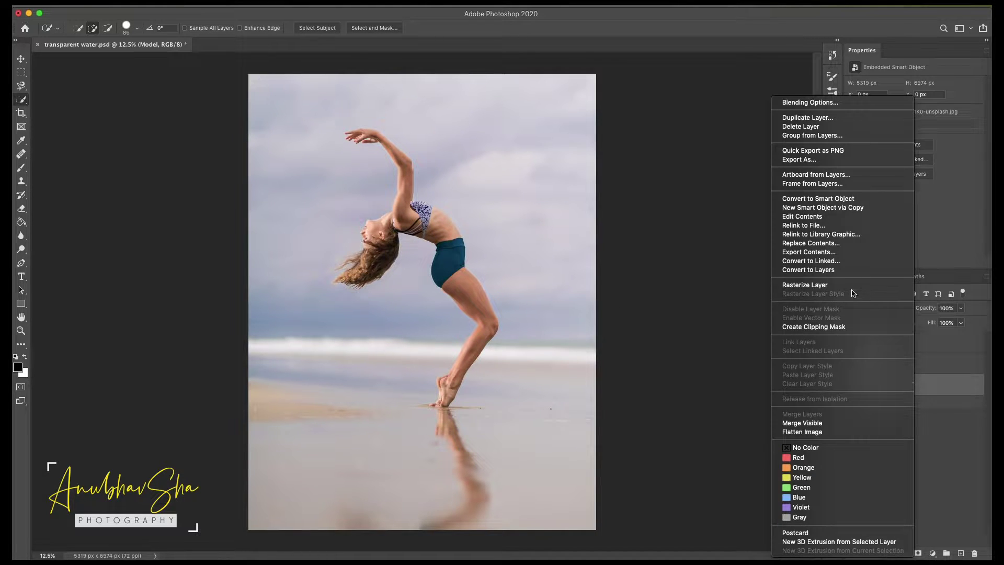
click(831, 285)
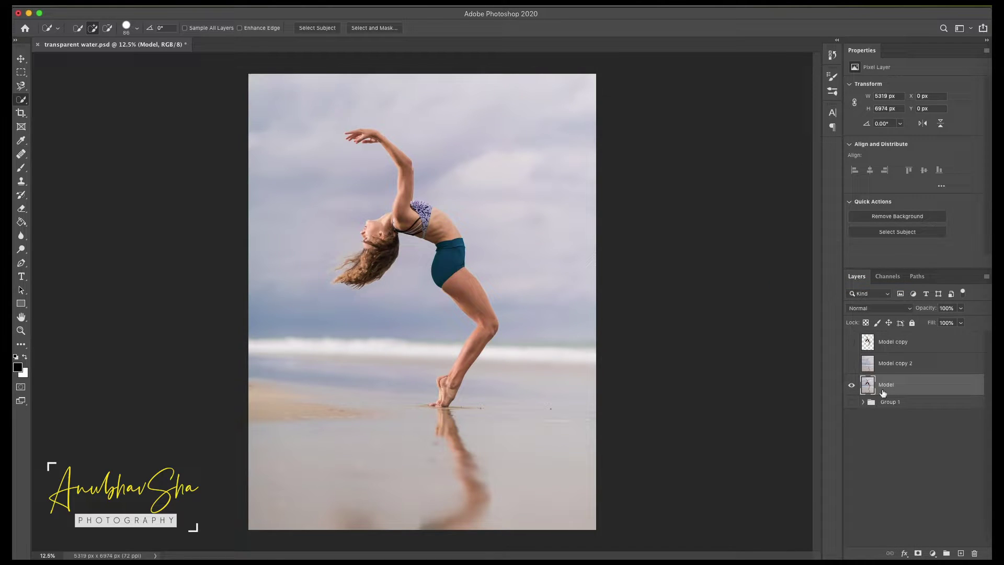
click(851, 384)
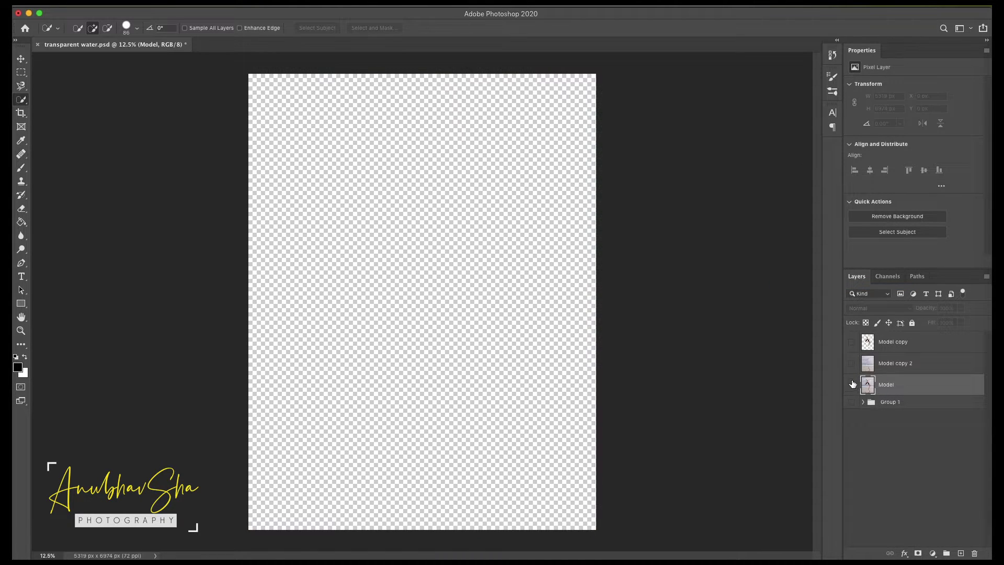
click(852, 366)
click(851, 343)
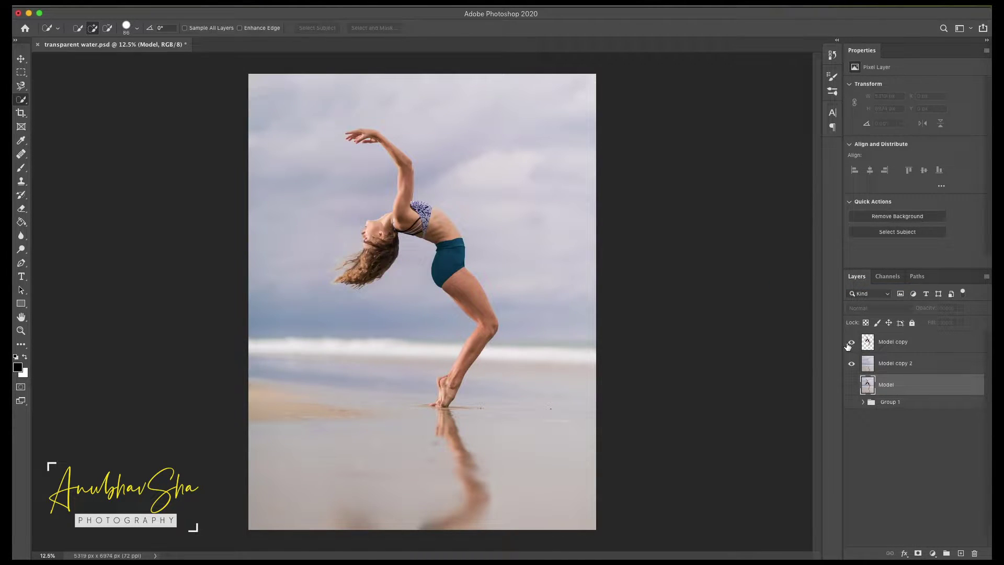
click(915, 345)
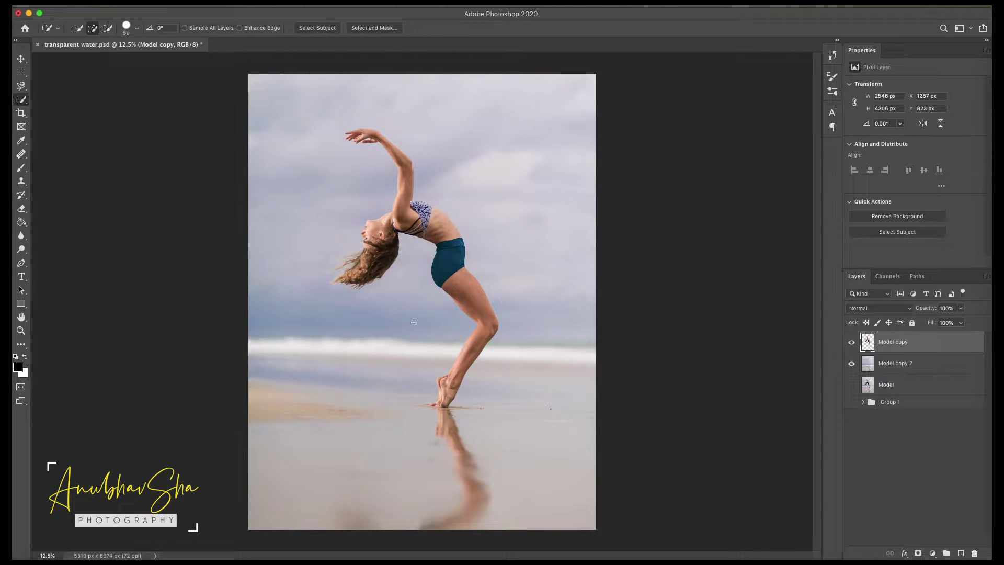
mouse_move(347, 421)
mouse_down()
mouse_move(436, 293)
mouse_move(534, 229)
mouse_up()
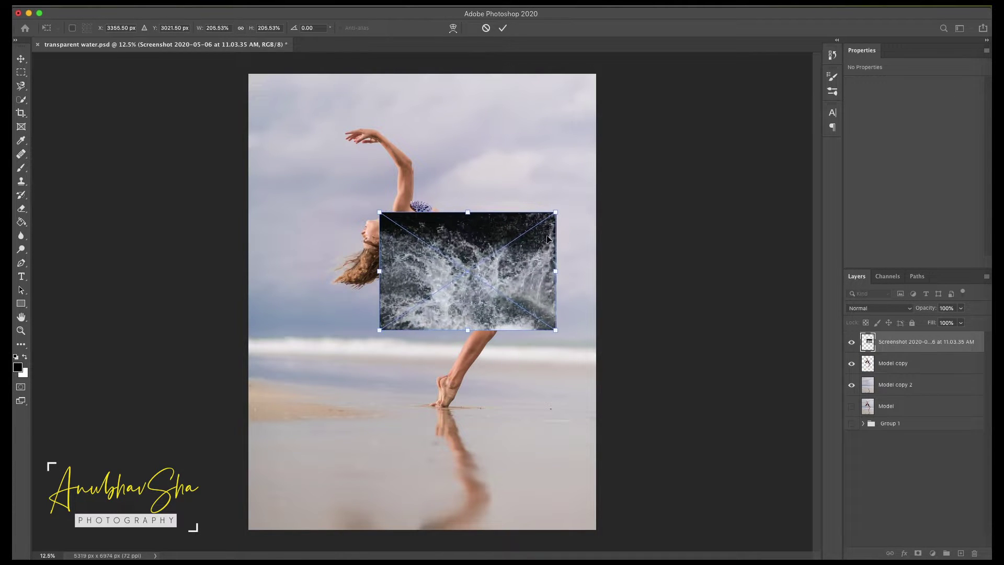
- Scale the splash, tilt it about 54 degrees, position it over the dancer's torso and commit
mouse_move(379, 330)
mouse_down()
mouse_move(254, 418)
mouse_move(329, 363)
mouse_up()
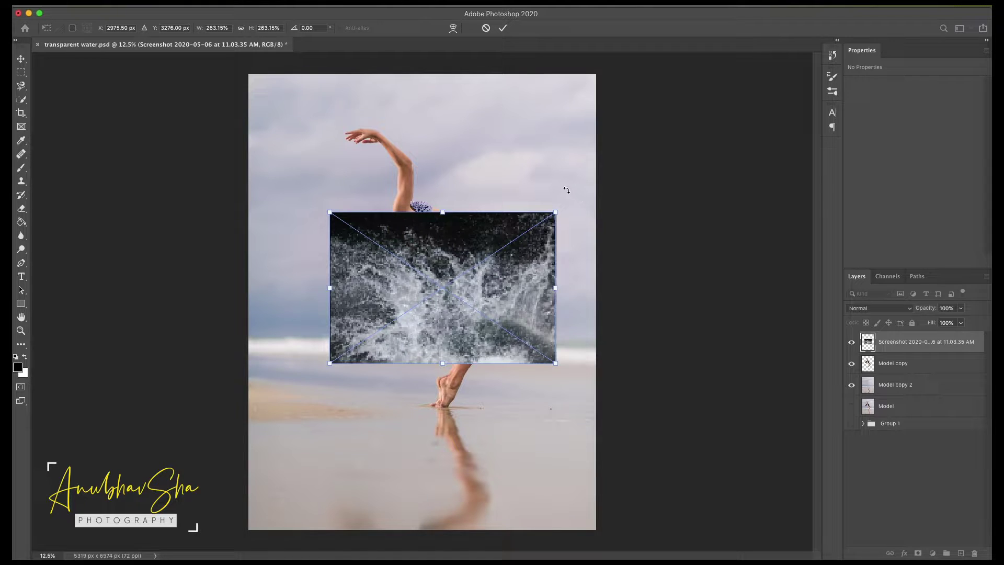
mouse_move(566, 190)
mouse_down()
mouse_move(622, 247)
mouse_move(655, 347)
mouse_up()
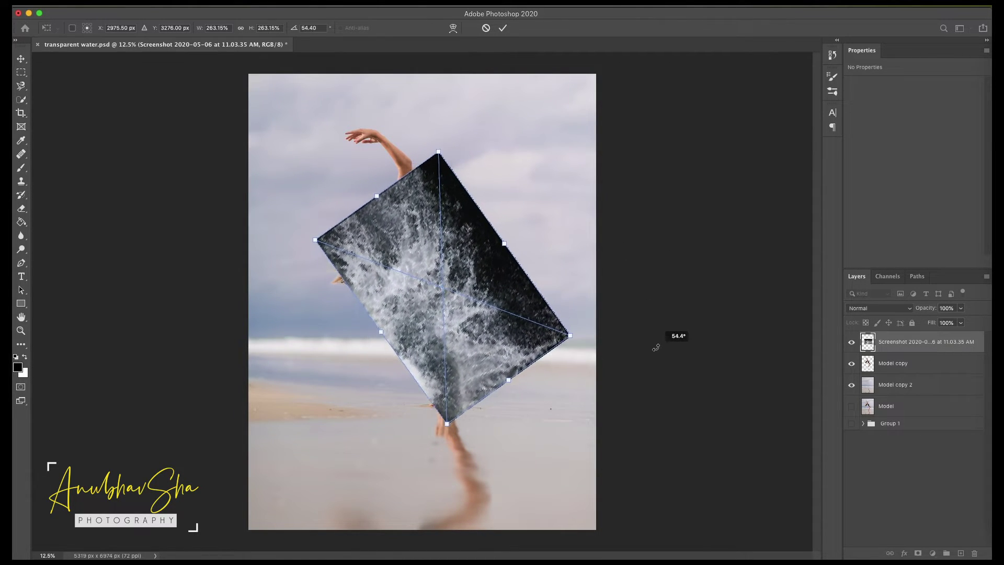
mouse_move(470, 254)
mouse_down()
mouse_move(487, 191)
mouse_move(511, 155)
mouse_up()
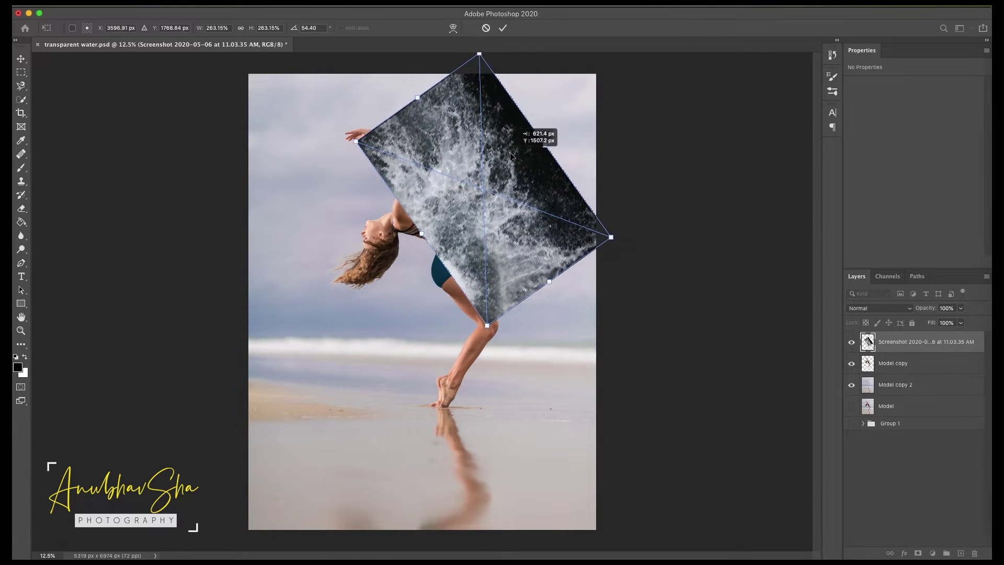
drag(611, 235, 573, 232)
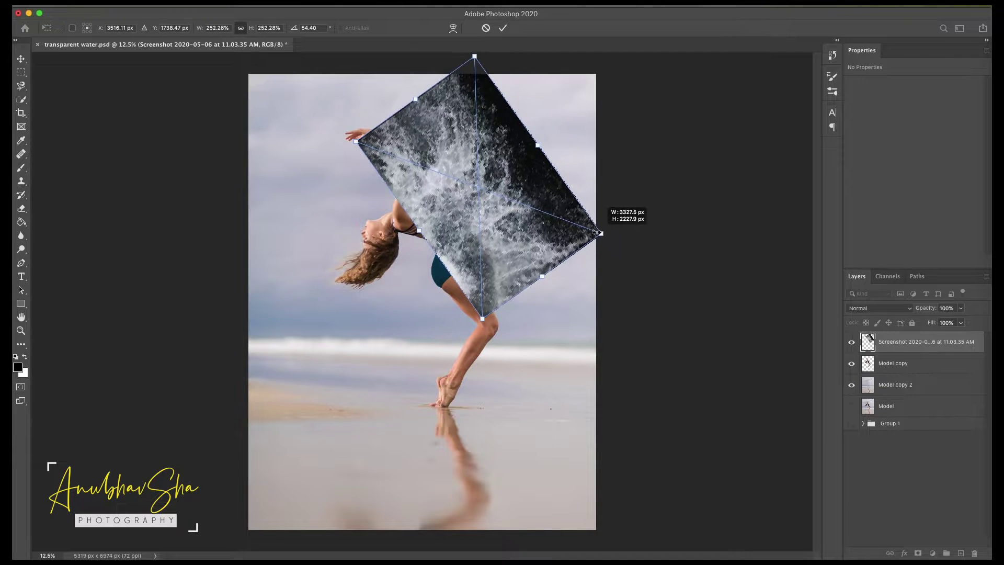
drag(506, 176, 524, 209)
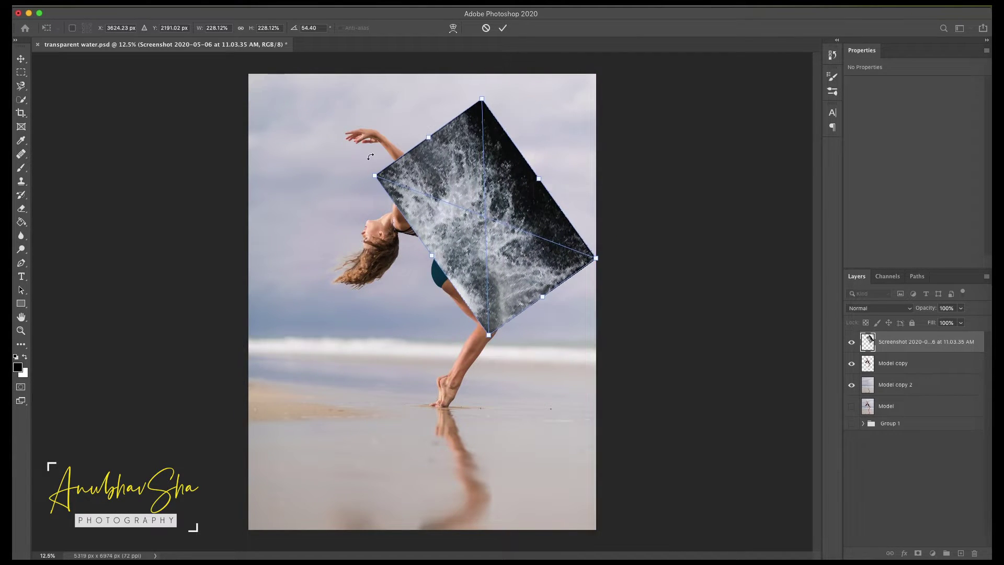
drag(362, 169, 378, 153)
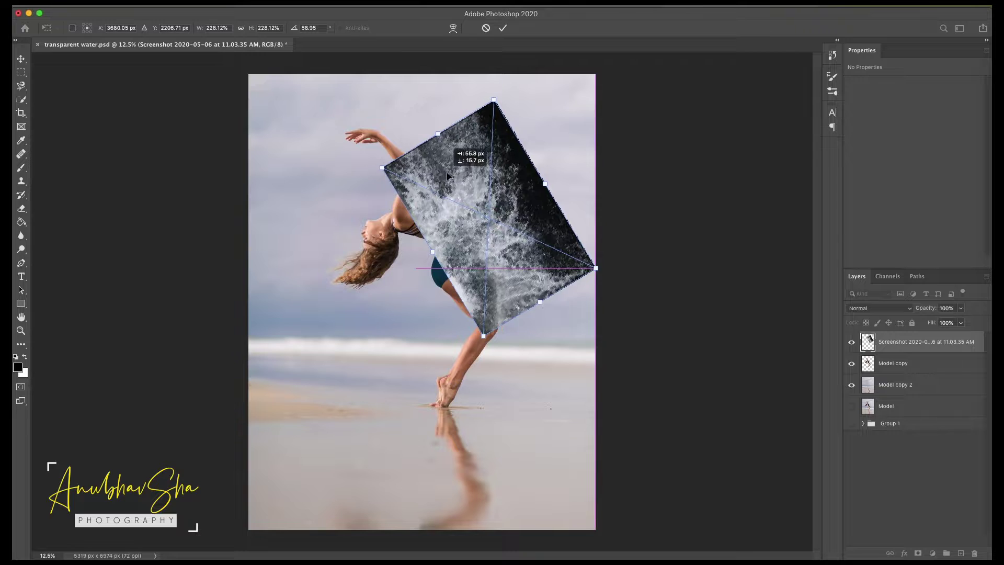
drag(447, 177, 448, 176)
drag(448, 175, 448, 176)
key(Return)
- Set the water layer's blend mode to Screen and add a layer mask
key(w)
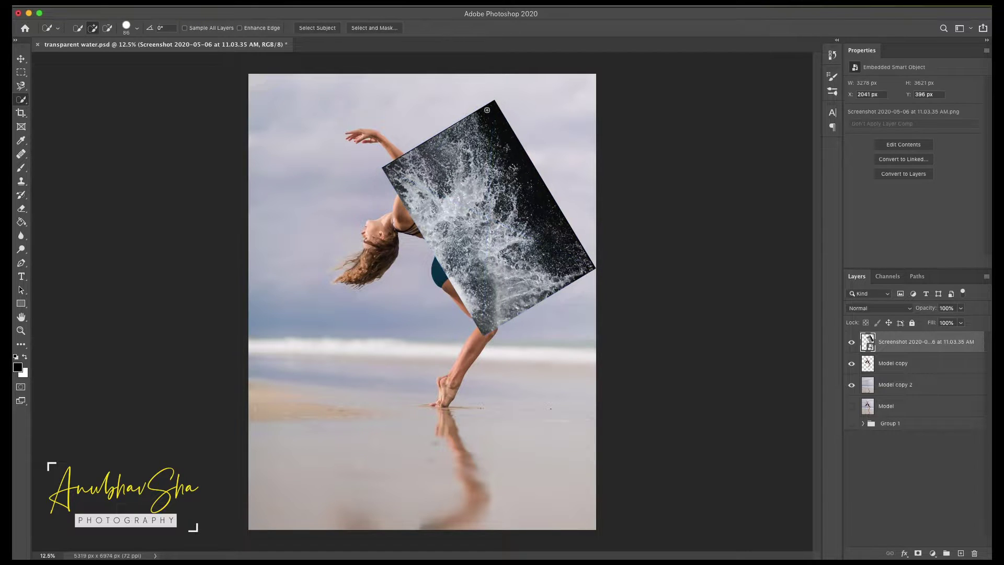
click(884, 308)
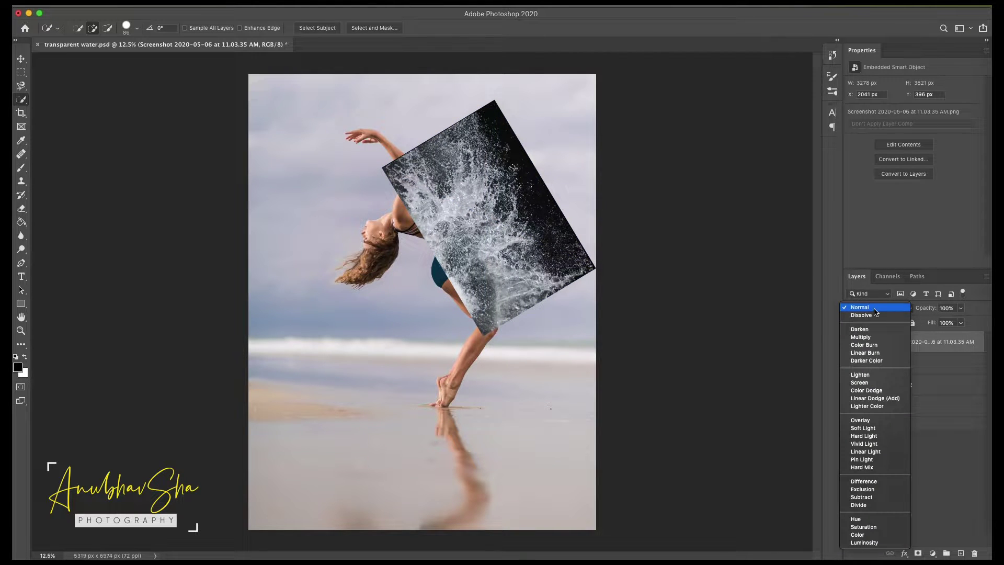
click(871, 384)
key(b)
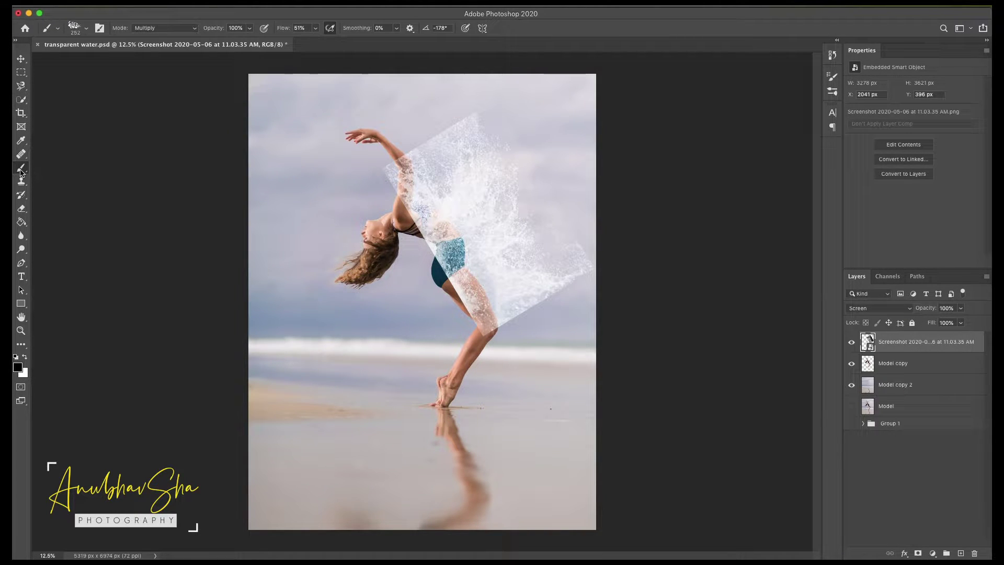
click(918, 552)
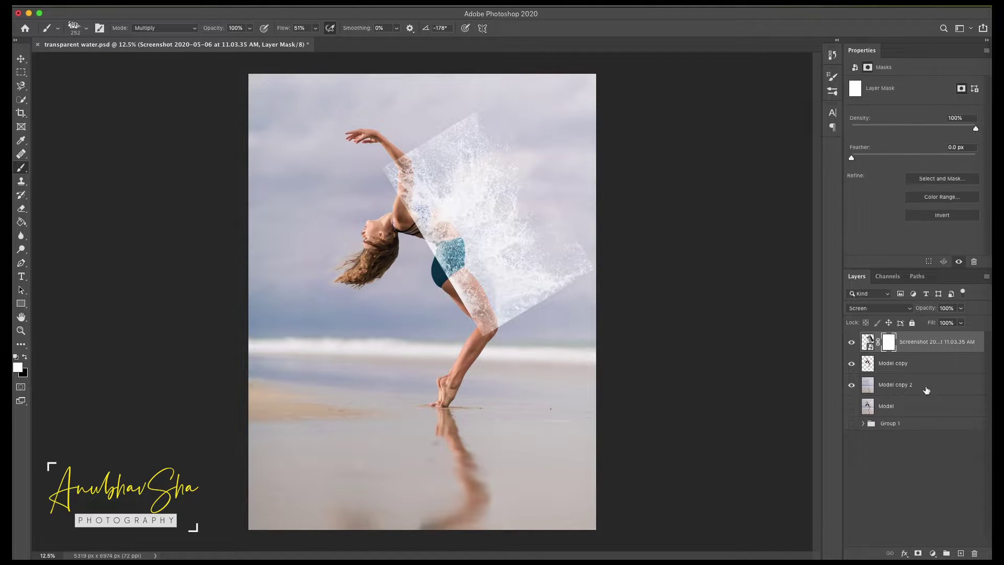
- Set up a black Soft Round brush at about 492 px
key(x)
click(24, 357)
click(86, 28)
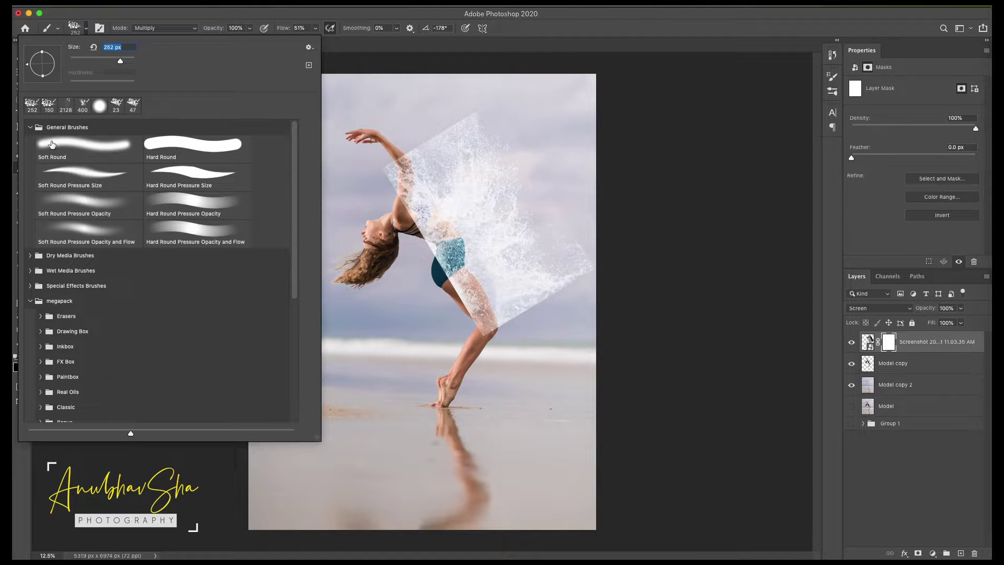
double_click(59, 156)
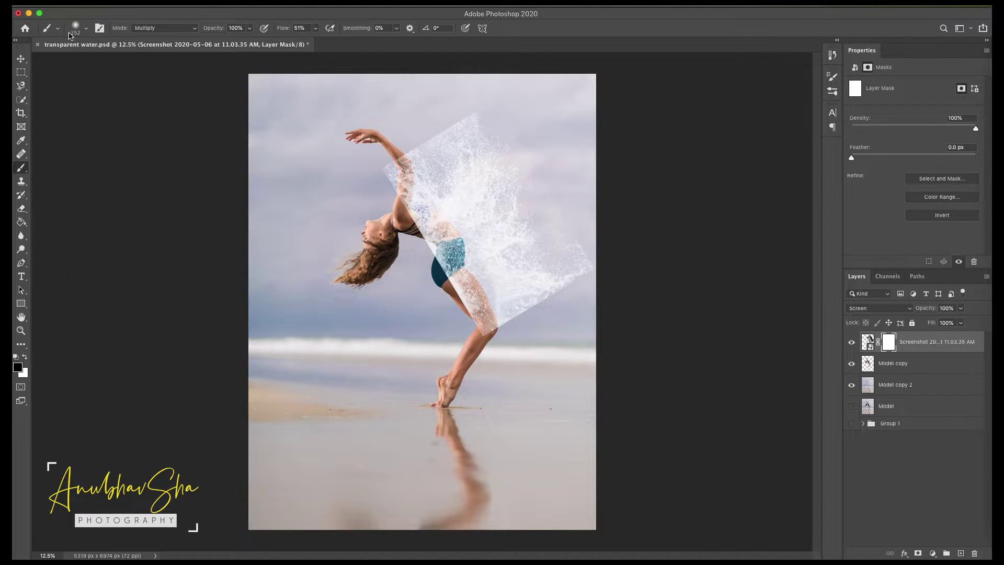
click(87, 30)
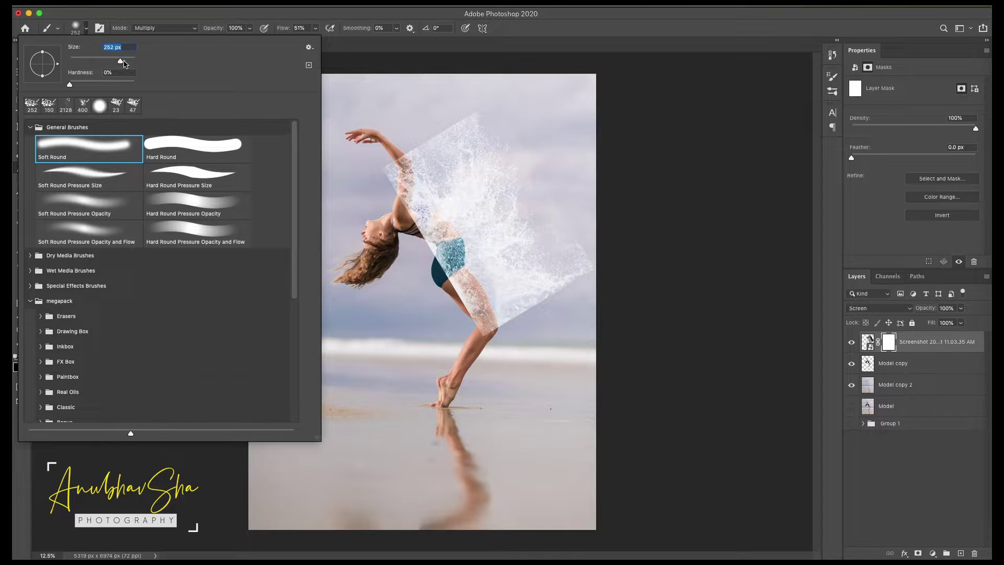
drag(124, 63, 131, 64)
click(387, 195)
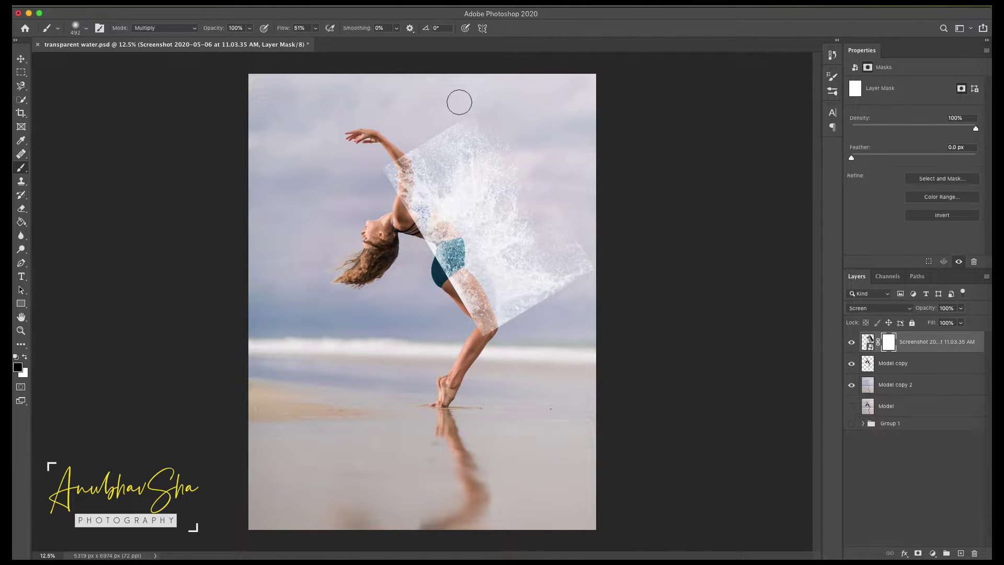
- Paint out the splash's hard top and side edges on the mask, enlarging the brush
mouse_move(459, 102)
mouse_down()
mouse_move(381, 149)
mouse_move(376, 164)
mouse_move(398, 174)
mouse_move(384, 144)
mouse_move(450, 298)
mouse_move(542, 336)
mouse_move(560, 211)
mouse_up()
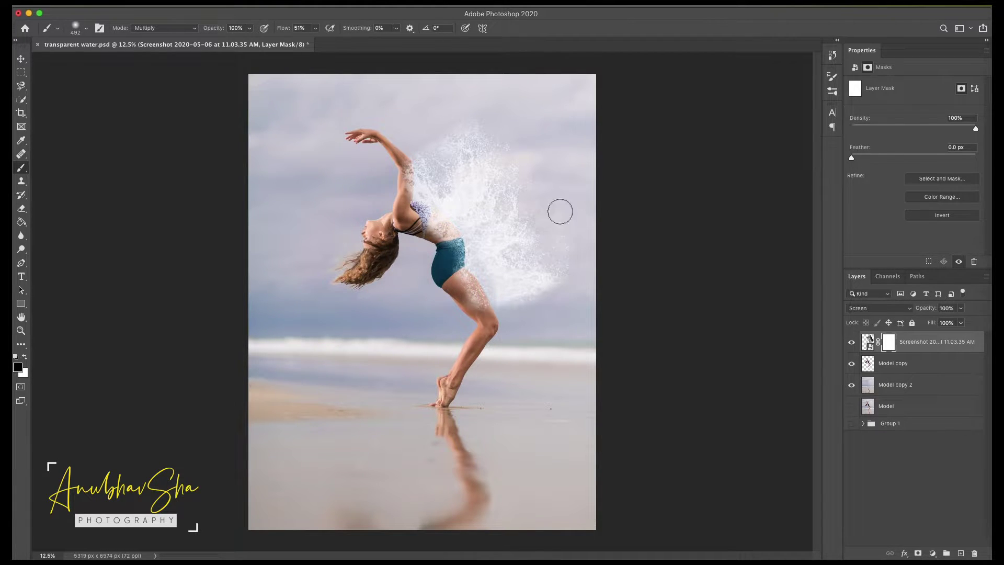
click(86, 28)
drag(74, 61, 131, 61)
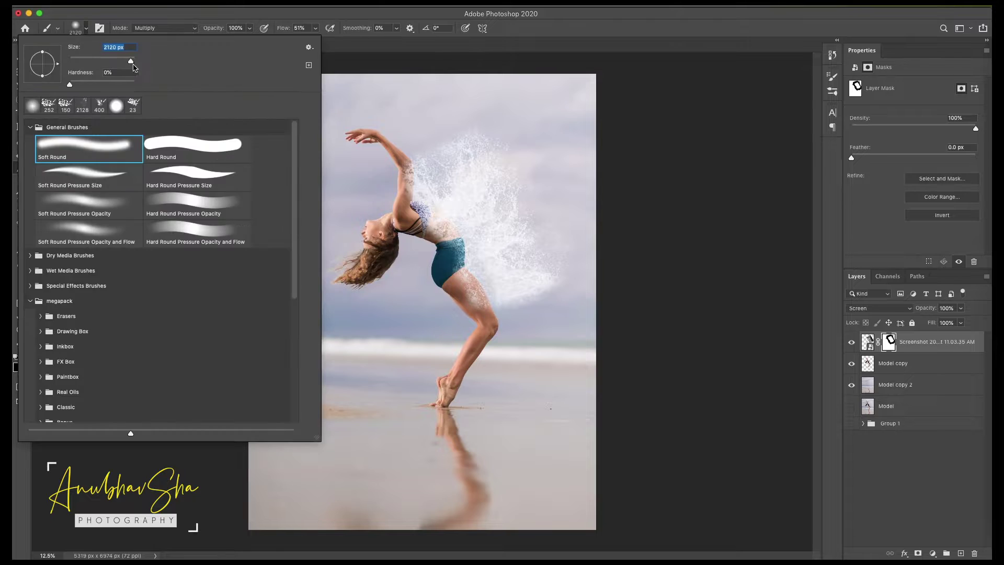
key(Return)
mouse_move(369, 123)
mouse_down()
mouse_move(578, 202)
mouse_move(459, 385)
mouse_up()
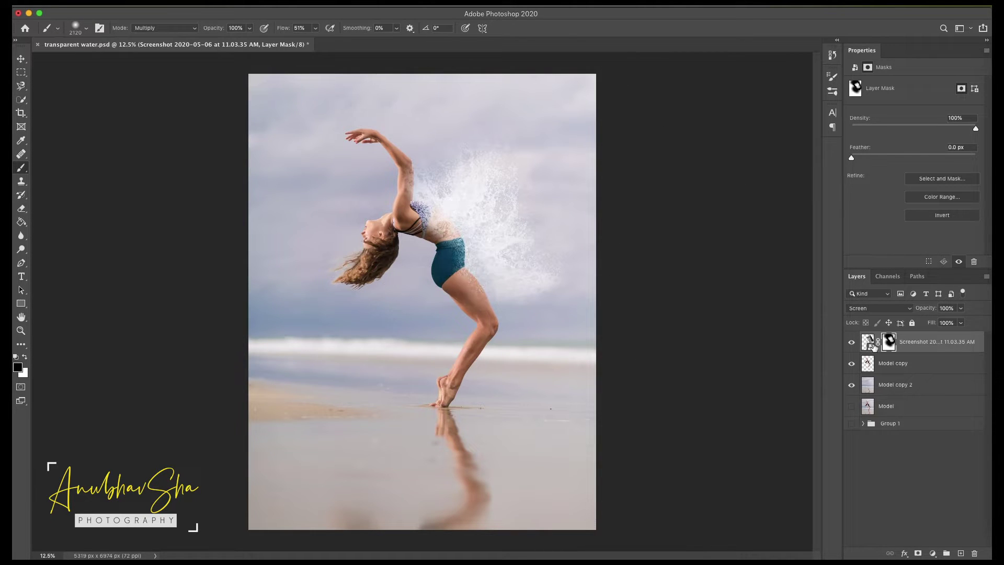
click(930, 350)
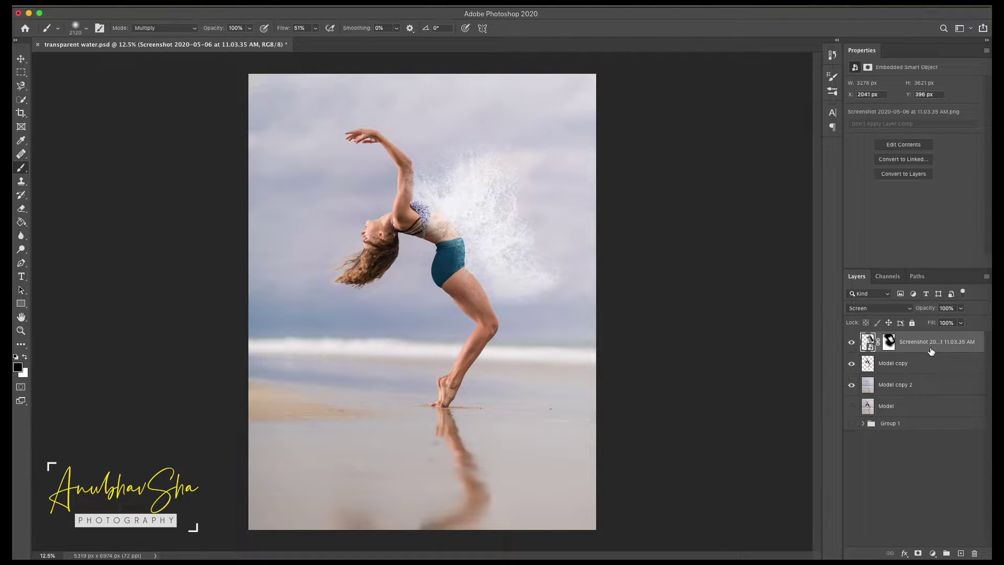
- Duplicate the splash, move it up-left and shrink it to about two-thirds size
key(ctrl+j)
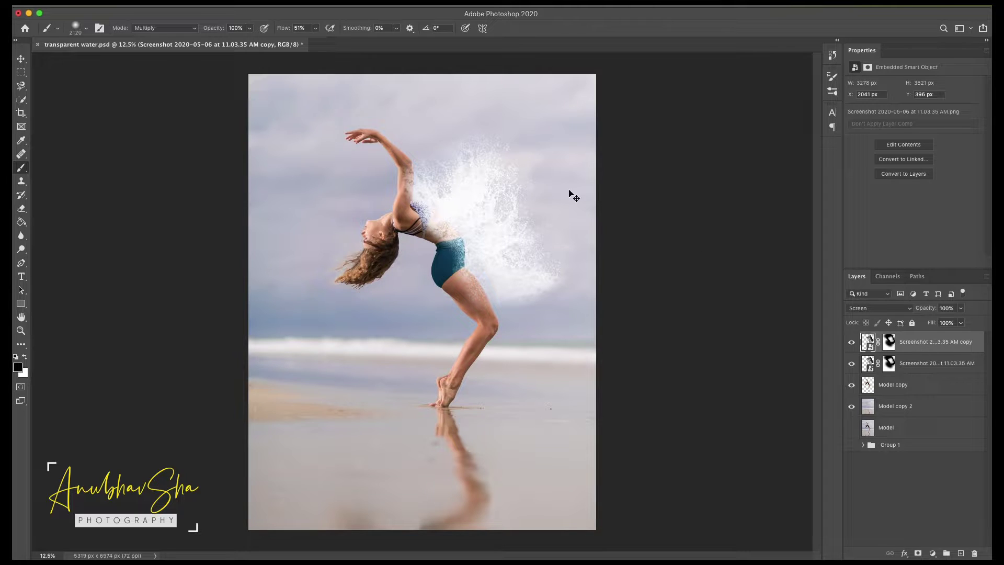
key(ctrl+t)
drag(486, 231, 419, 163)
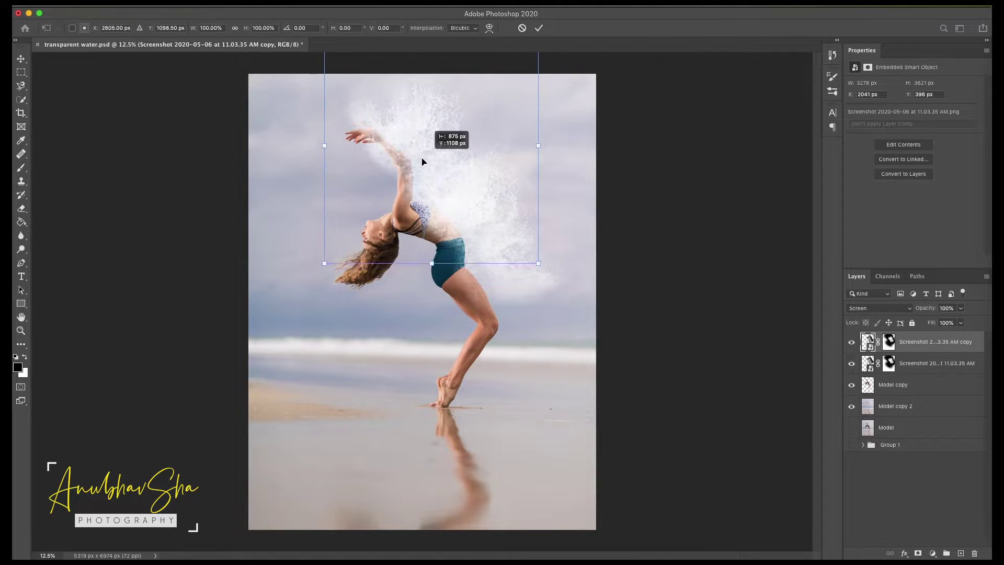
mouse_move(529, 268)
mouse_down()
mouse_move(447, 191)
mouse_move(471, 199)
mouse_move(481, 105)
mouse_move(455, 137)
mouse_up()
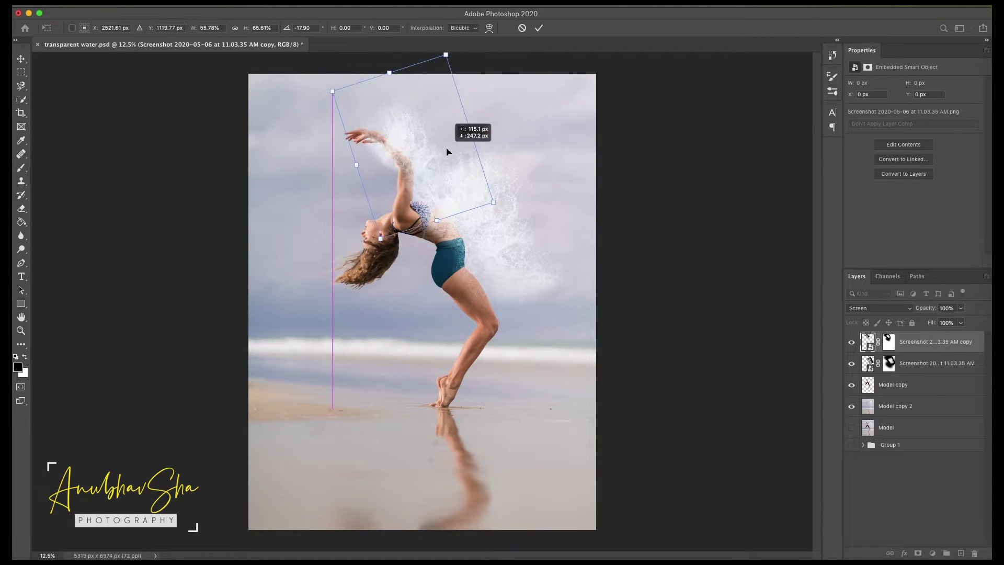
key(Return)
key(b)
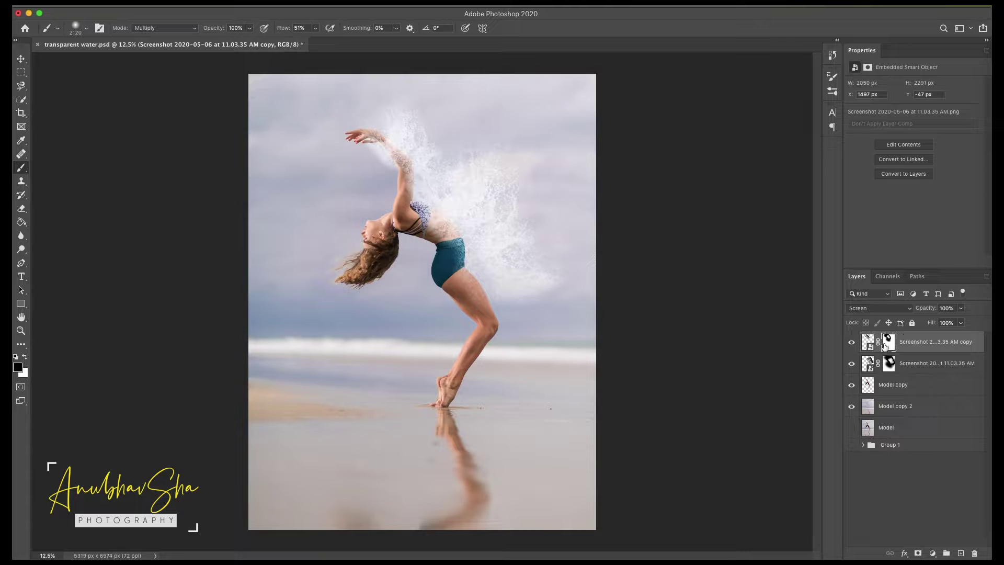
click(885, 346)
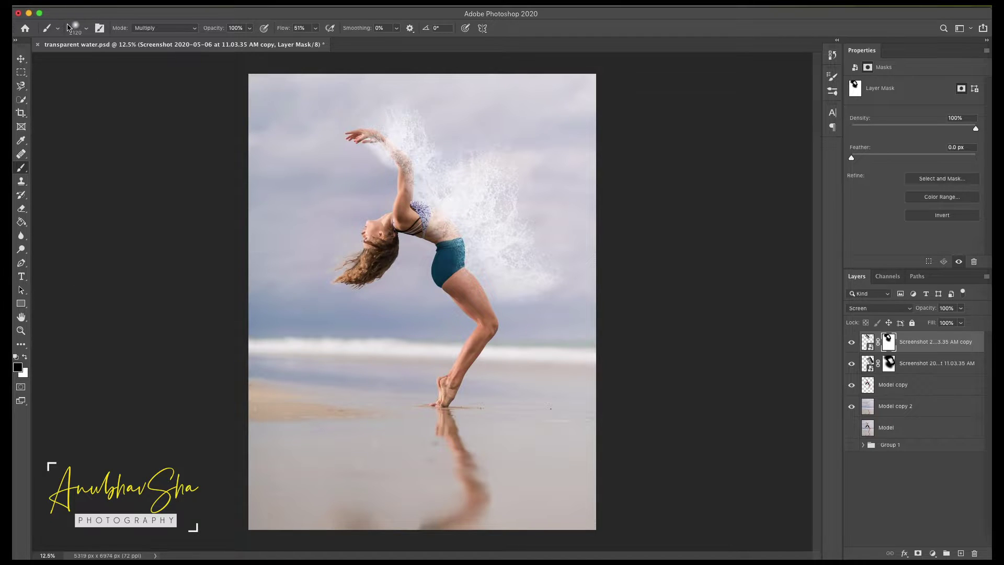
click(89, 34)
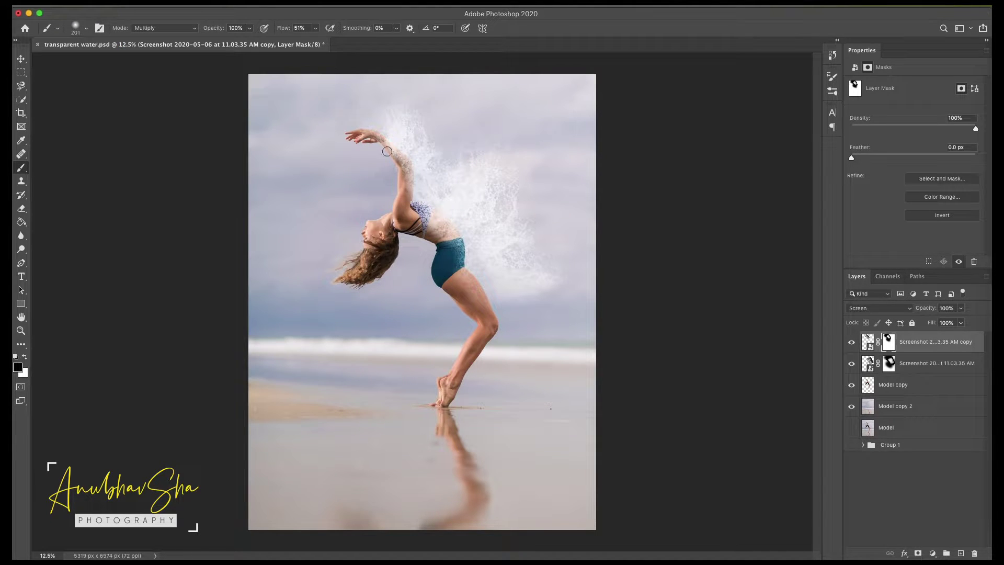
click(949, 350)
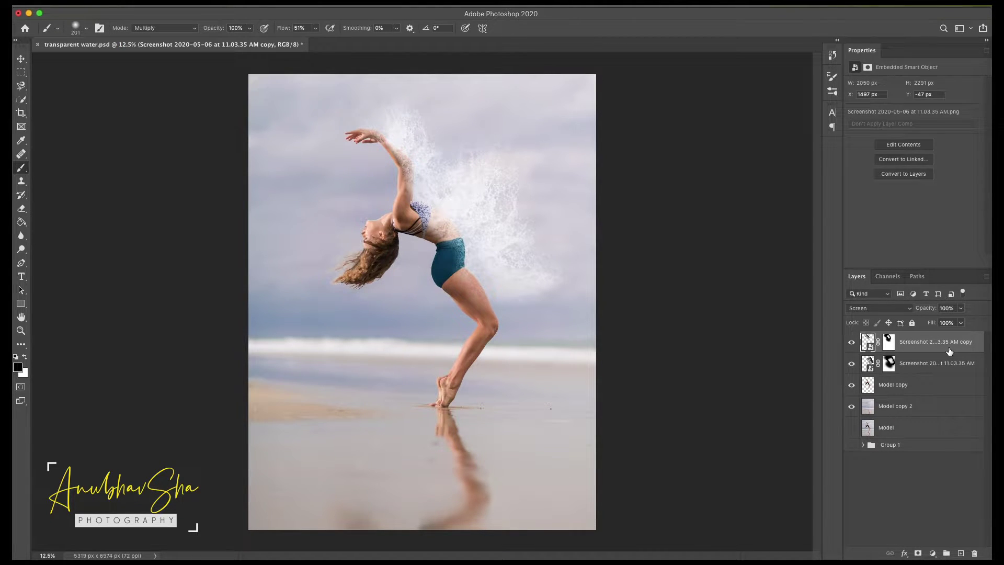
- Make a second splash copy, widened and stretched upward over the raised arms
key(ctrl+j)
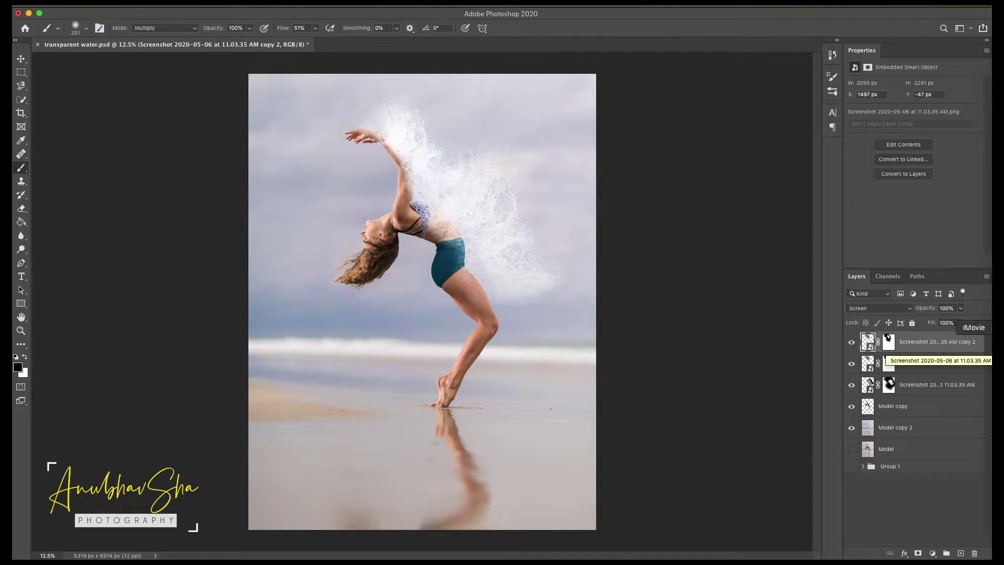
key(ctrl+t)
drag(395, 99, 414, 89)
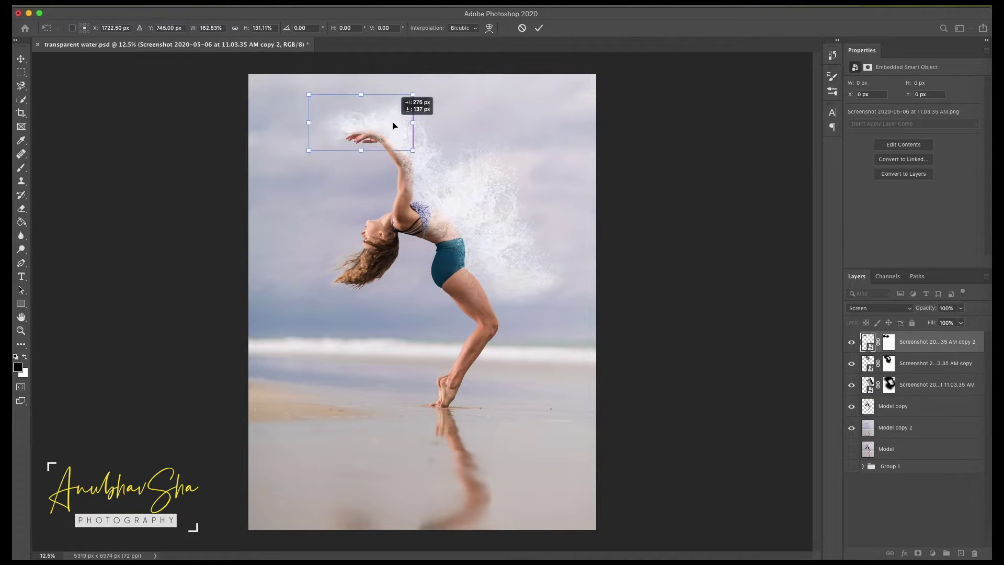
drag(313, 117, 304, 117)
drag(364, 88, 364, 83)
key(Return)
key(b)
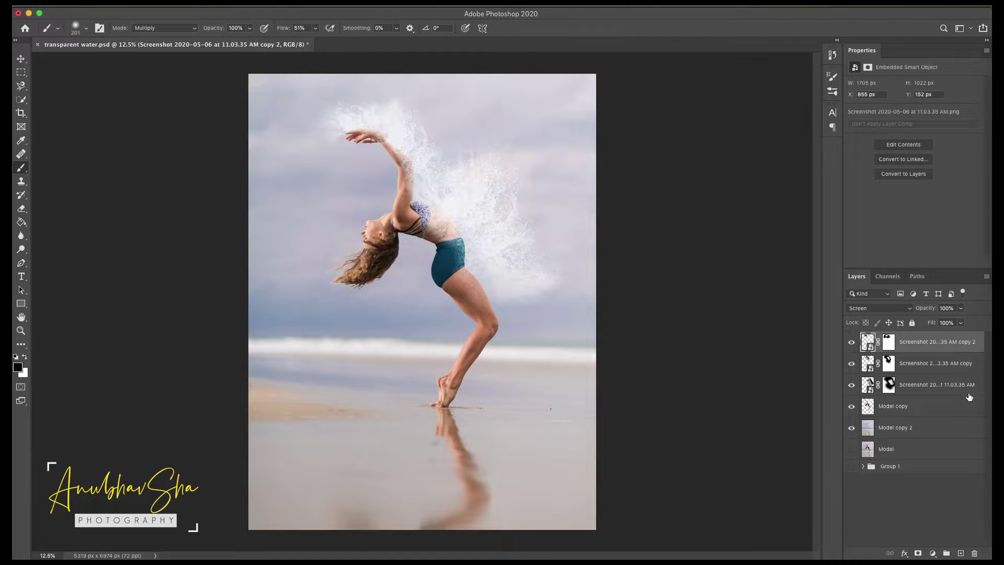
shift+click(938, 387)
- Group the three splash layers as 'water splash' at 84% opacity
key(ctrl+g)
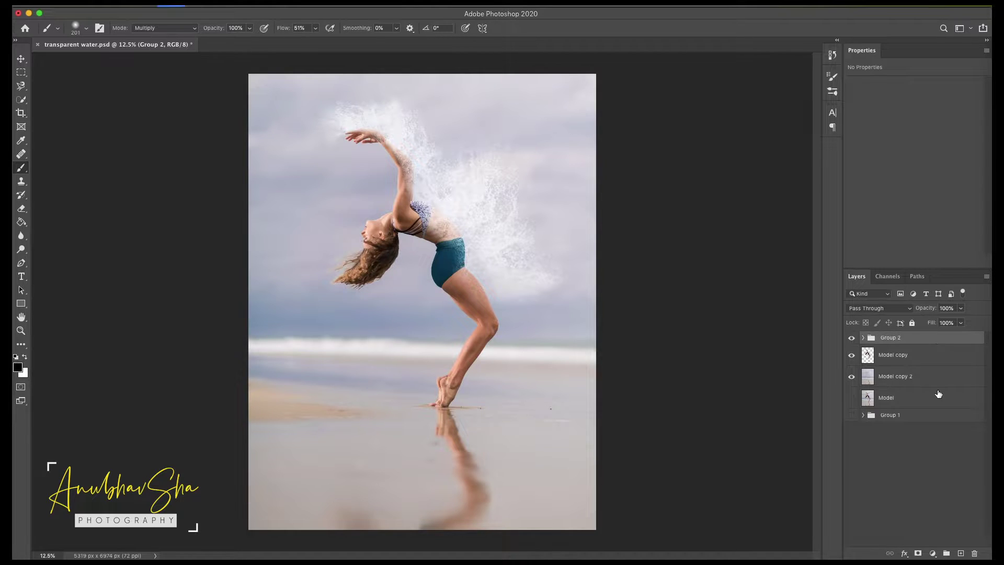
double_click(899, 338)
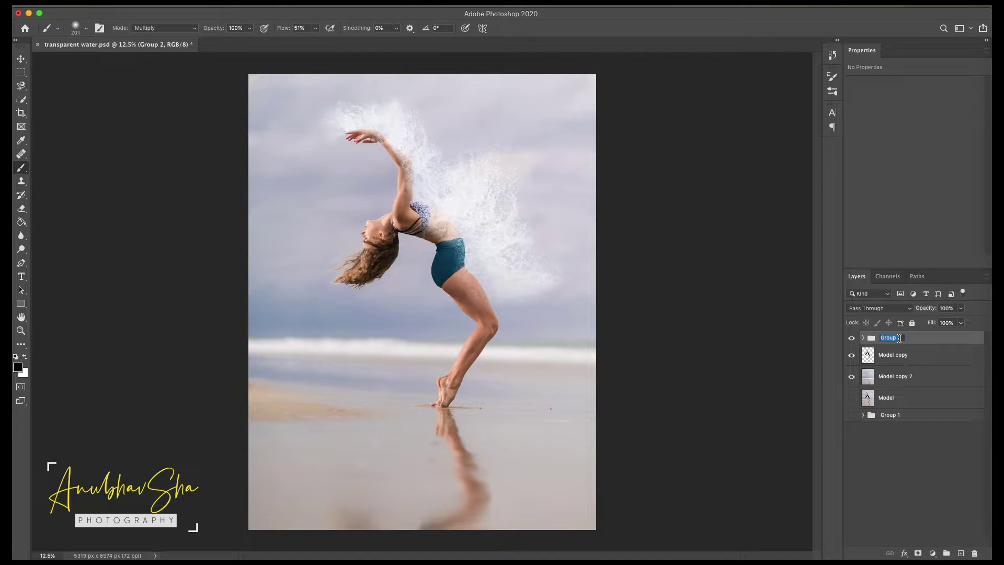
text(water splash)
key(Return)
key(8)
key(4)
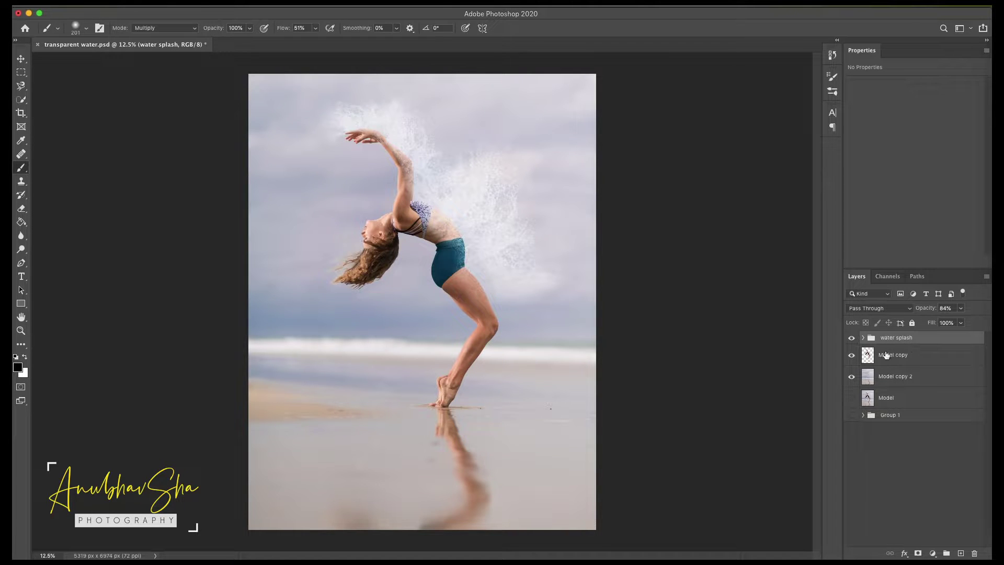
- Hide the model layers, stamp the visible splash into a new layer named 'water splash main'
click(851, 355)
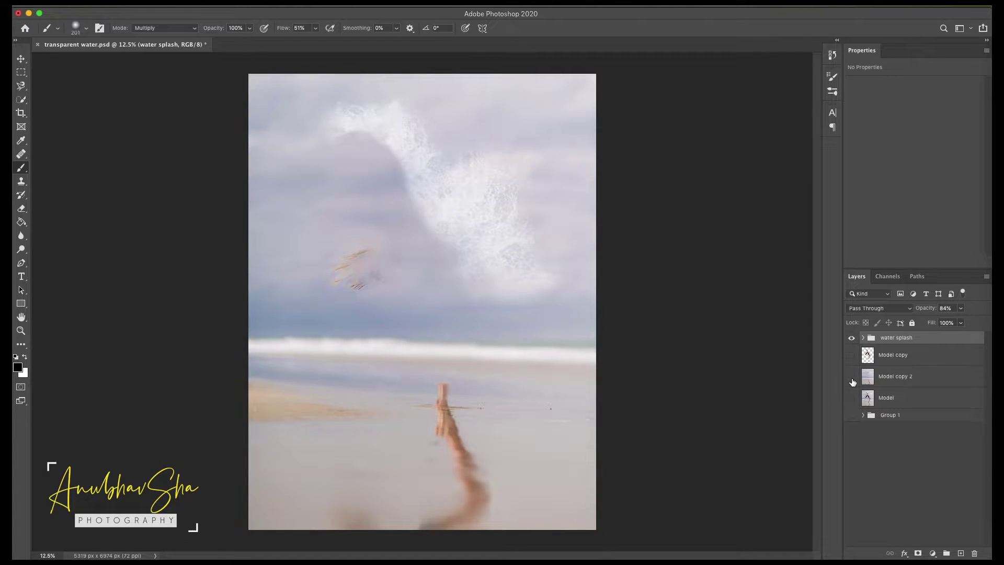
click(850, 377)
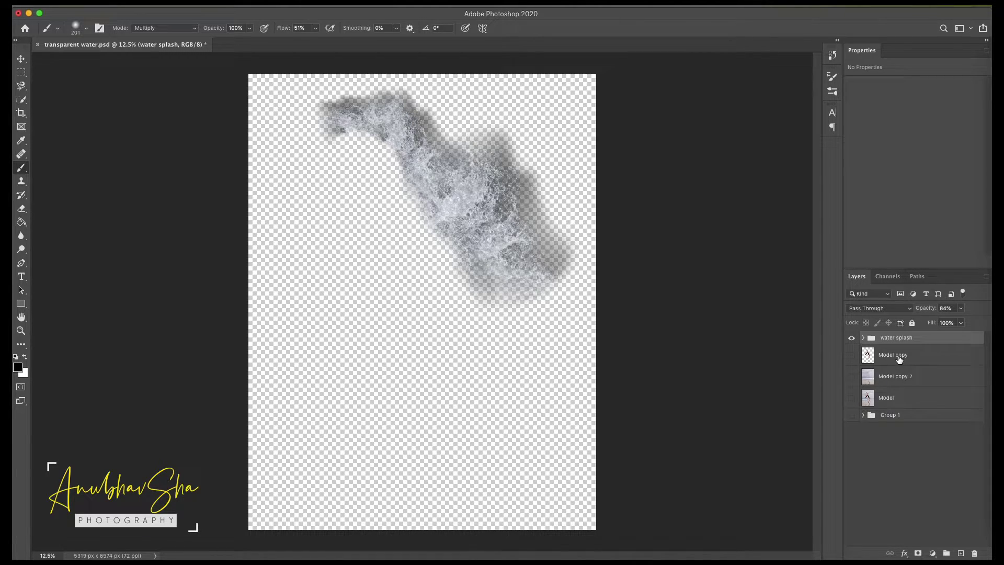
key(super+alt+shift+e)
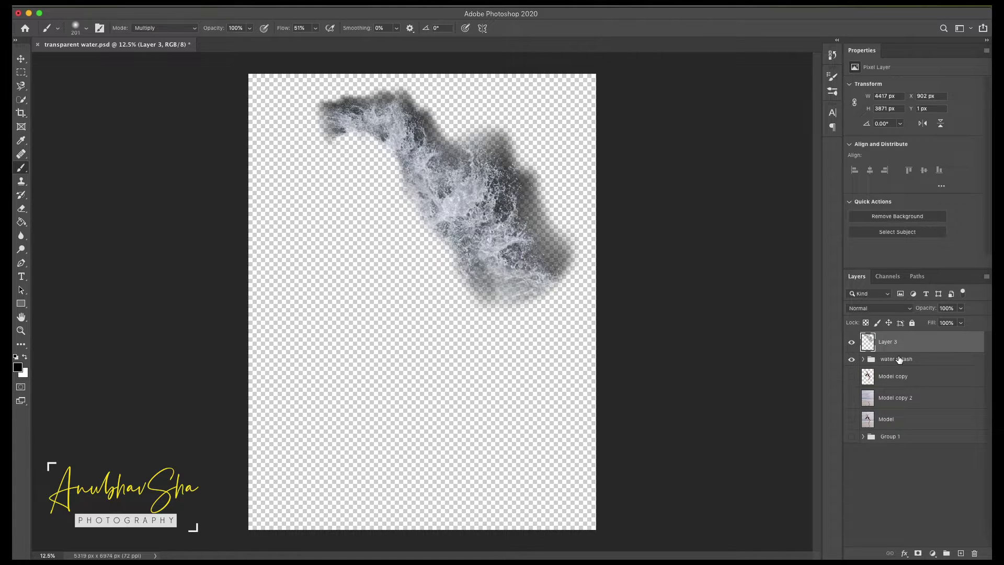
click(851, 359)
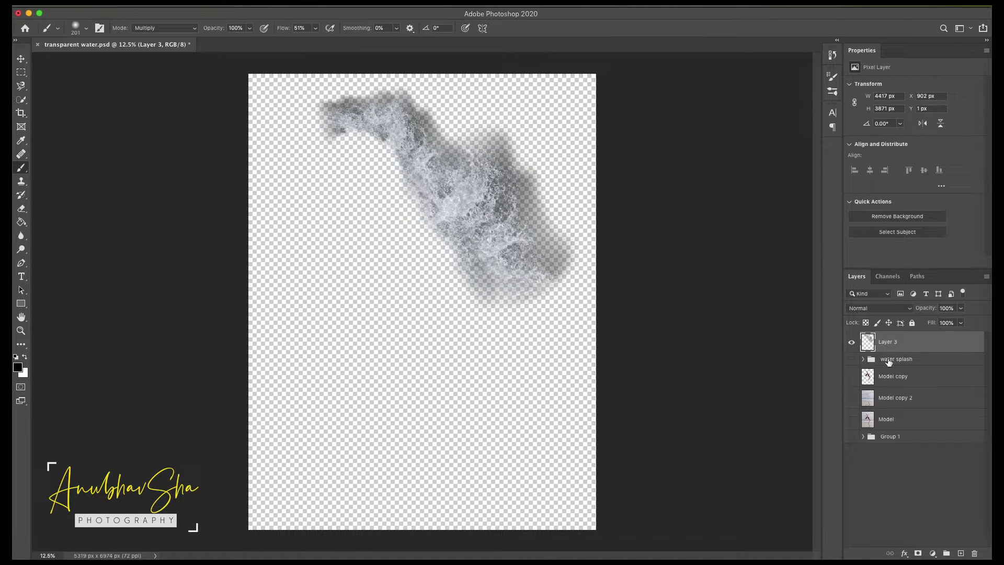
drag(897, 360, 915, 433)
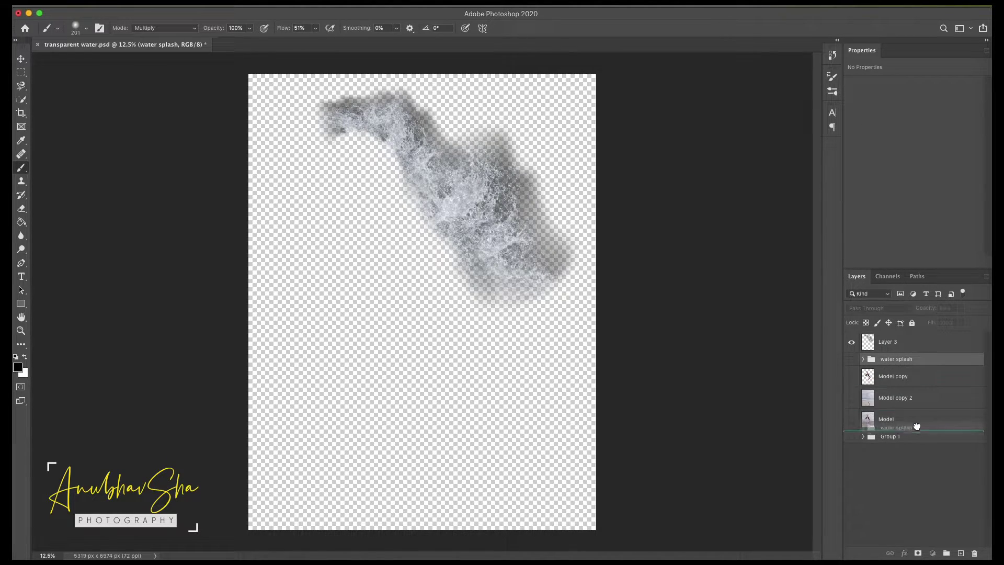
drag(914, 434, 914, 432)
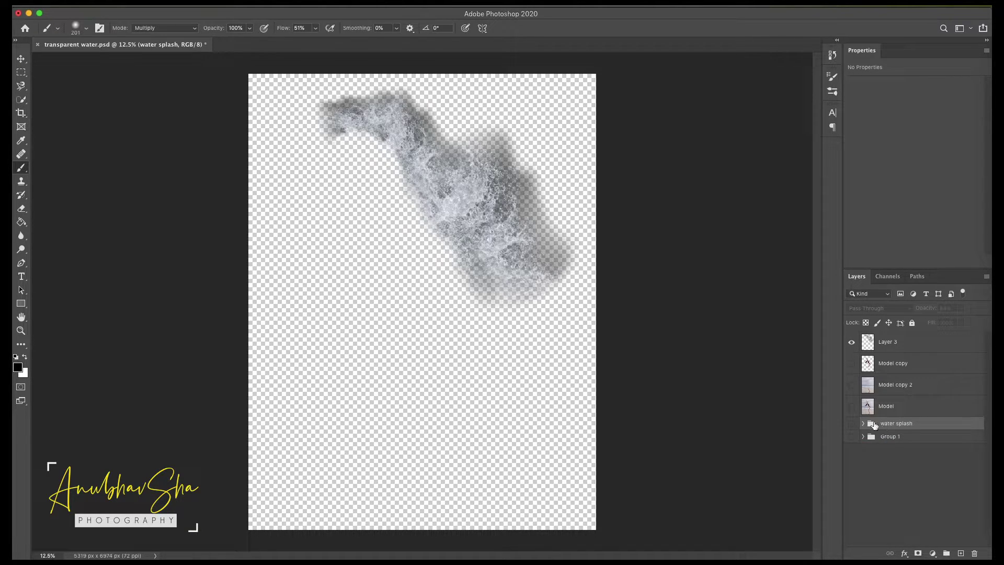
double_click(894, 343)
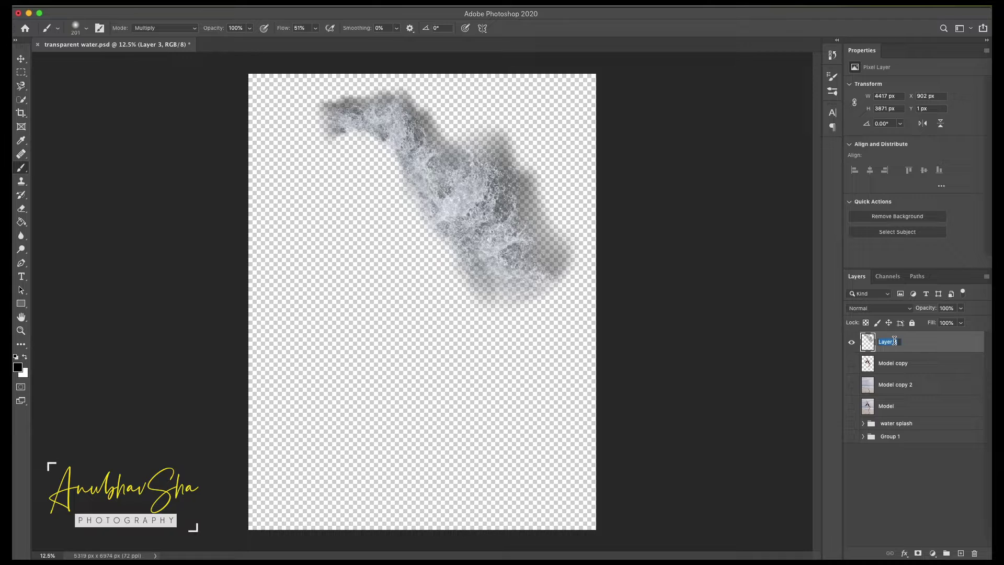
text(wa)
text(n)
key(Return)
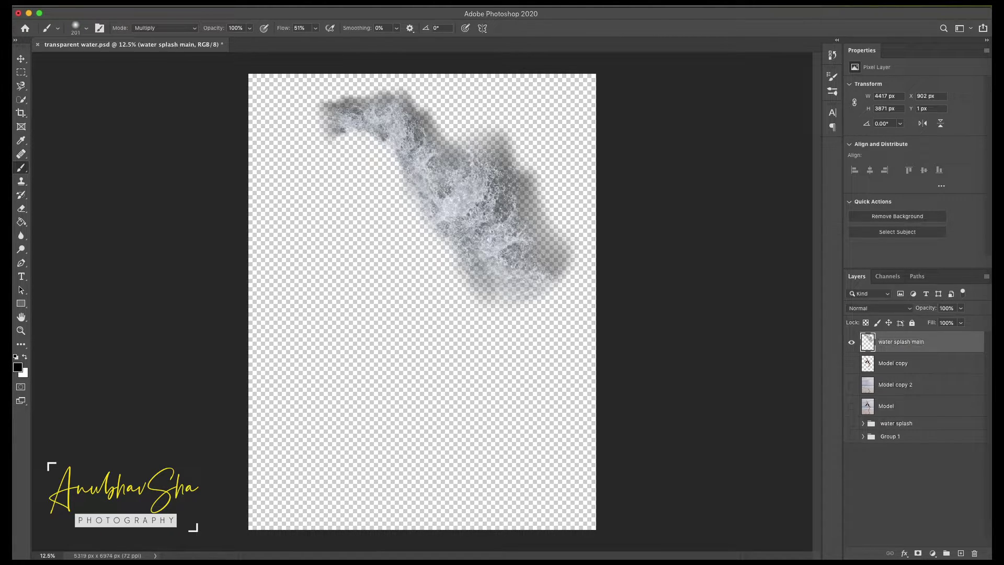
- Show Model copy and Model copy 2 again and set water splash main to Screen
click(852, 363)
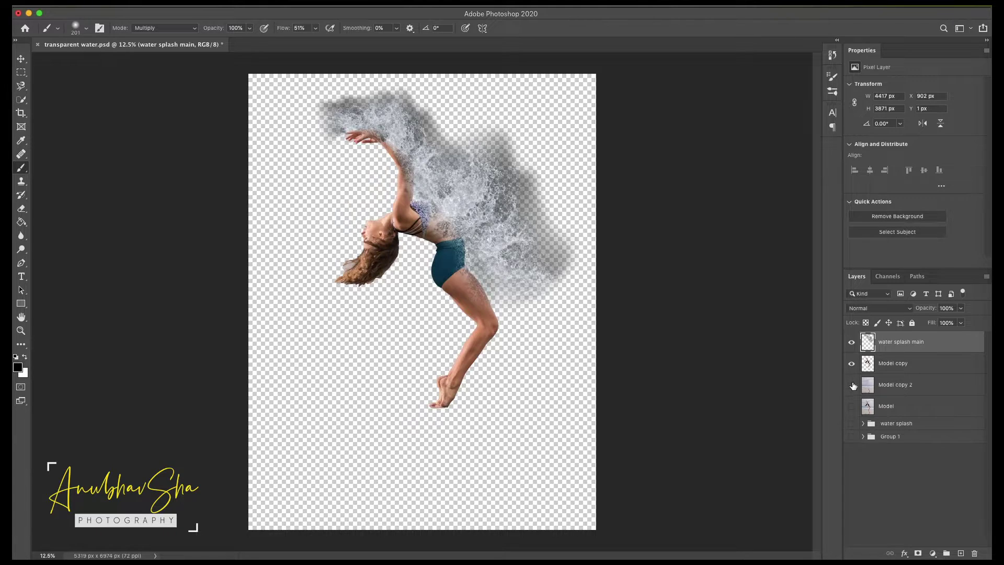
click(852, 385)
click(878, 308)
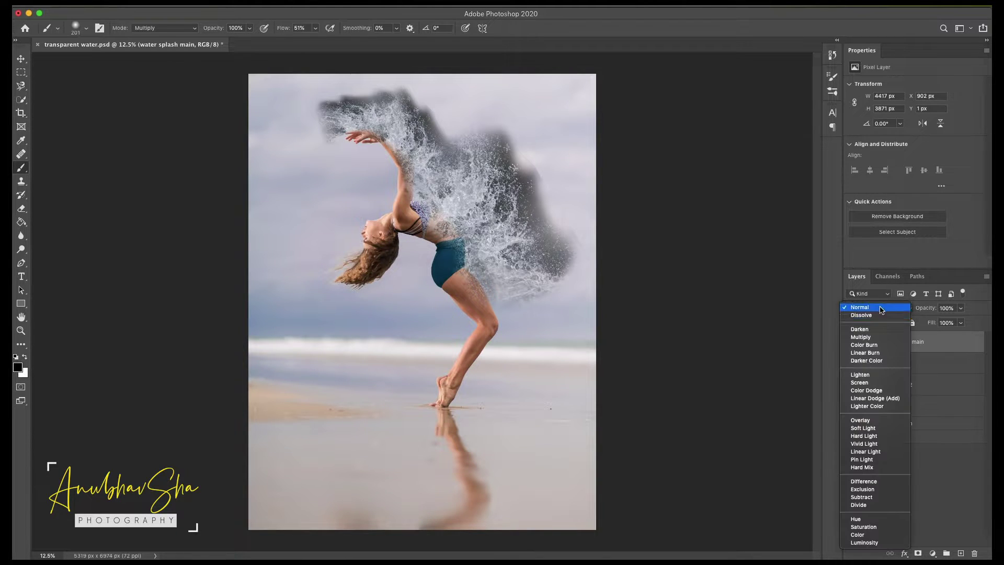
click(865, 384)
- Add a Levels layer clipped to the splash, adjusting RGB and Blue channel sliders
click(933, 553)
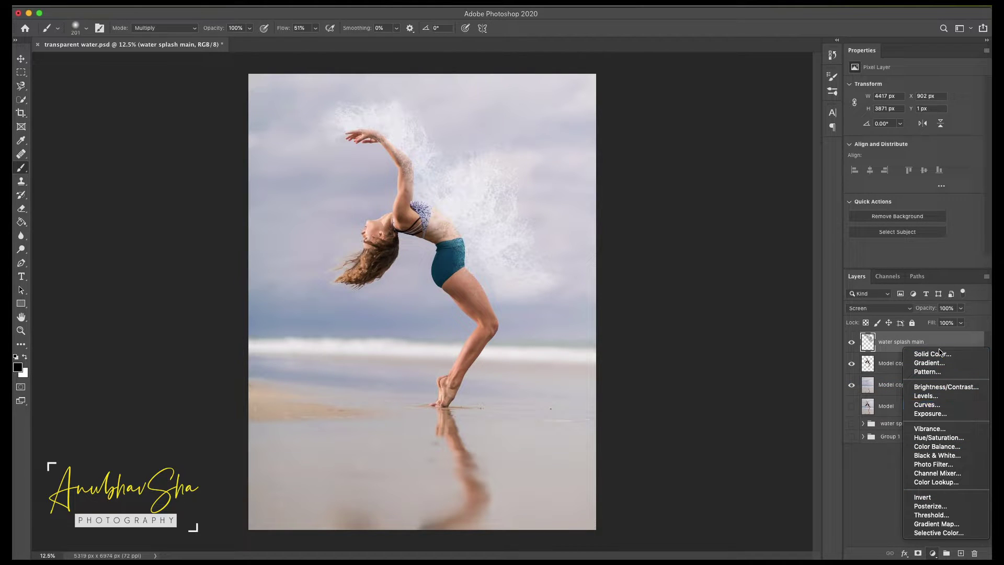
click(925, 396)
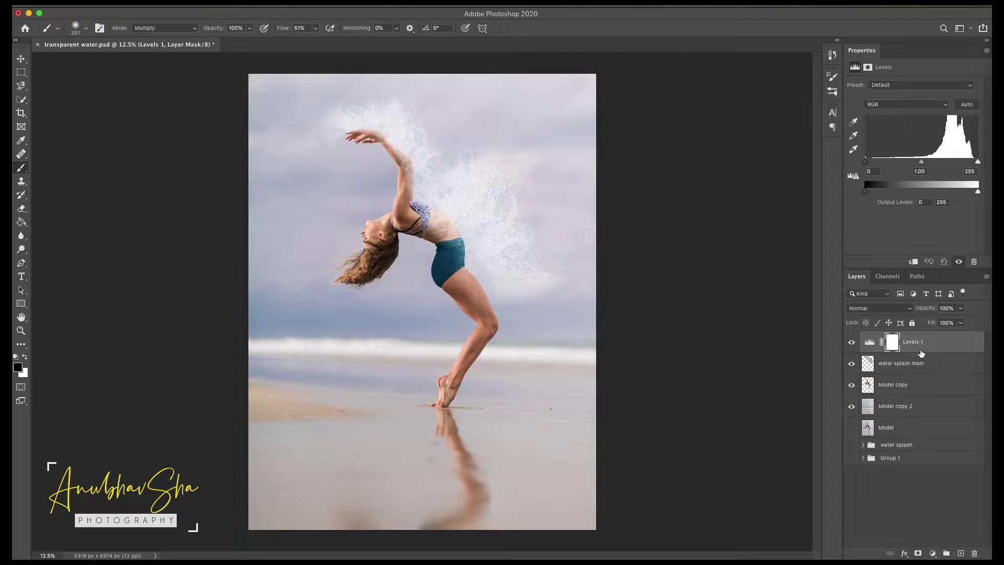
click(913, 262)
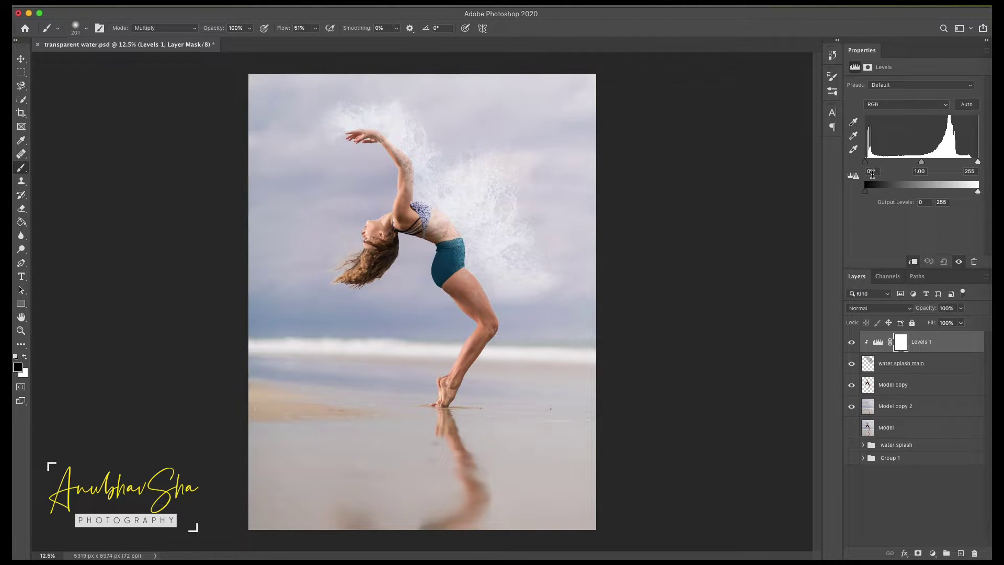
drag(864, 162, 892, 161)
drag(978, 162, 961, 161)
drag(977, 192, 958, 192)
drag(864, 191, 881, 192)
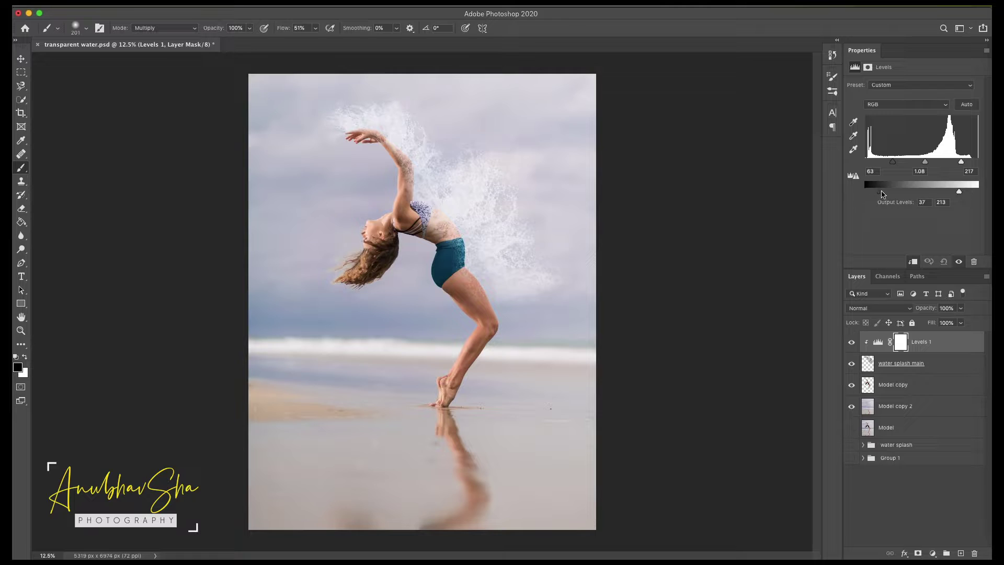
click(907, 104)
click(899, 130)
drag(921, 162, 913, 162)
click(910, 387)
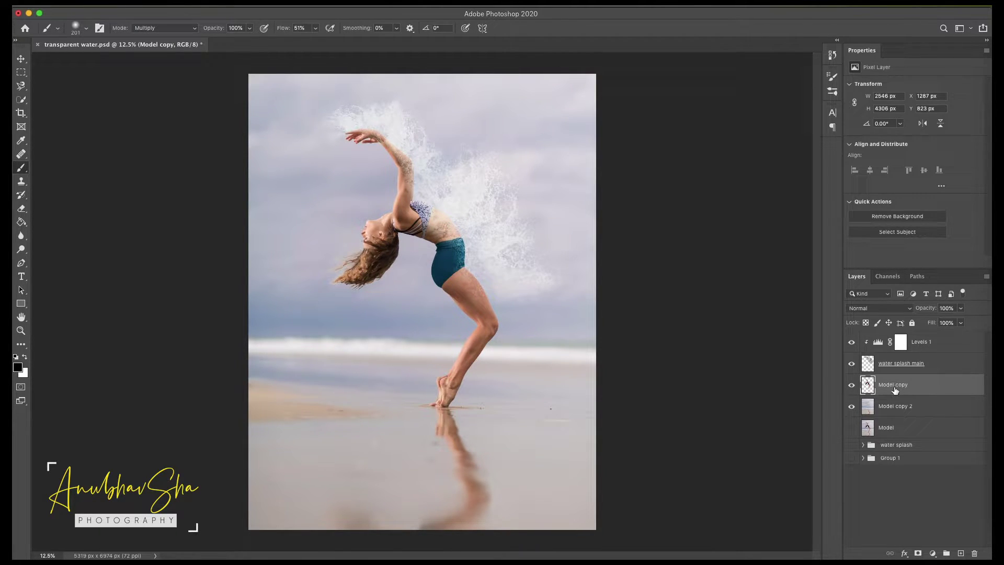
- Add a colorized Hue/Saturation layer above Model copy, set to Multiply at 83% opacity
click(852, 386)
click(933, 554)
click(954, 440)
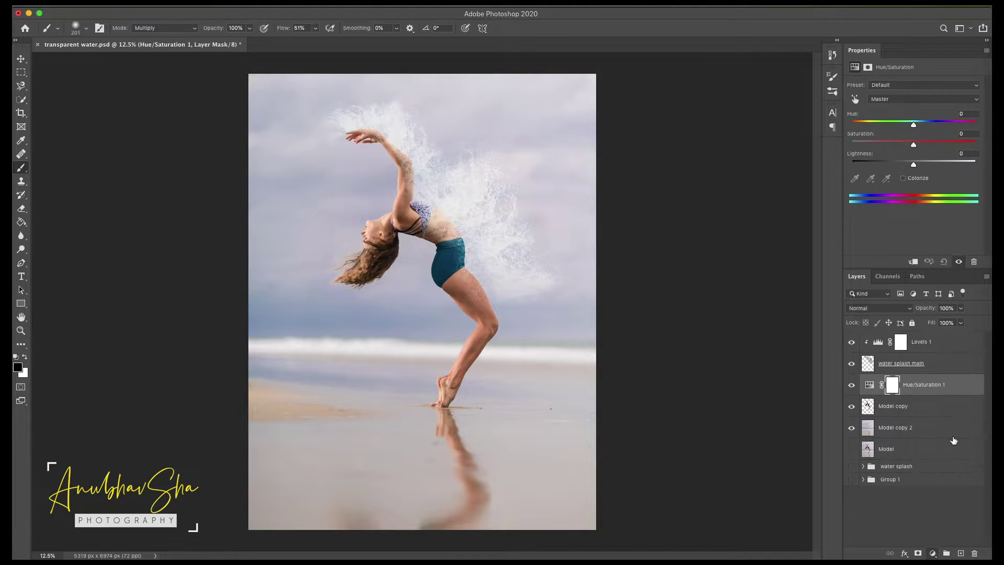
click(904, 178)
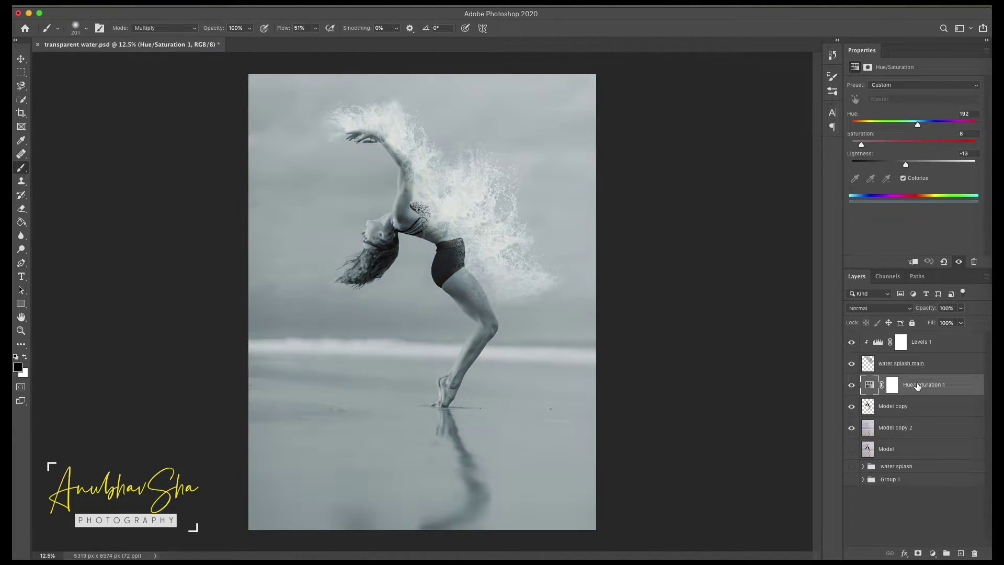
click(876, 309)
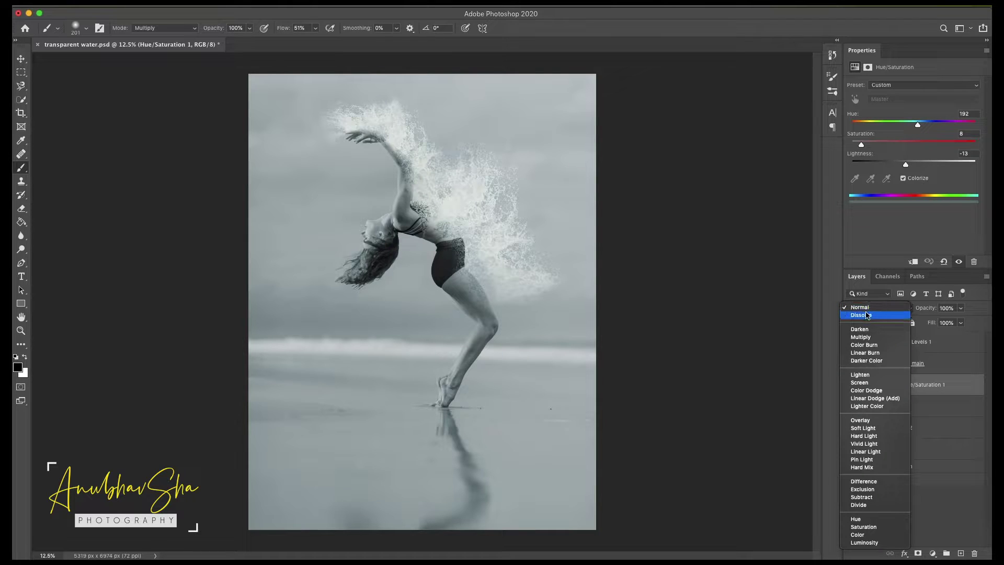
click(866, 338)
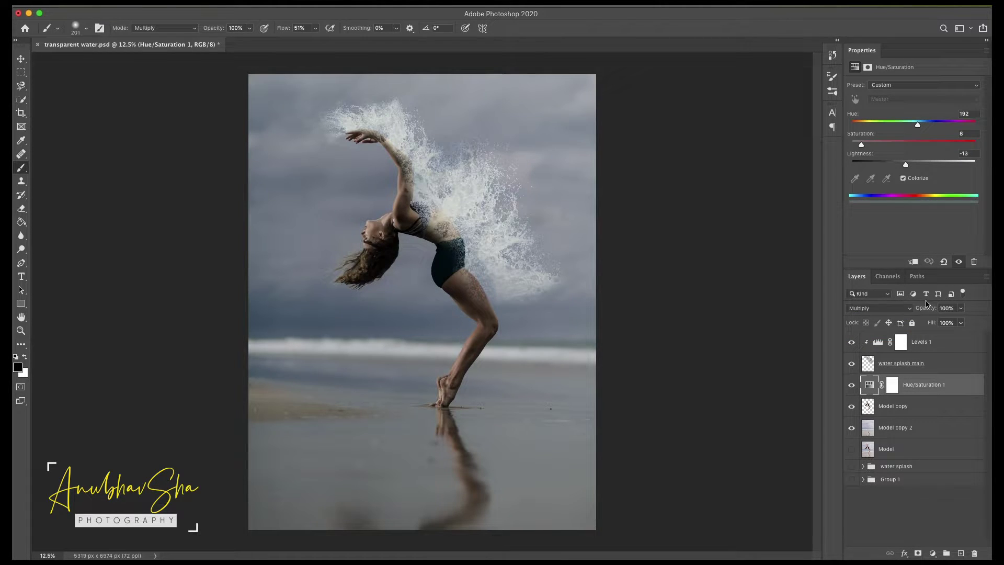
drag(929, 309, 926, 312)
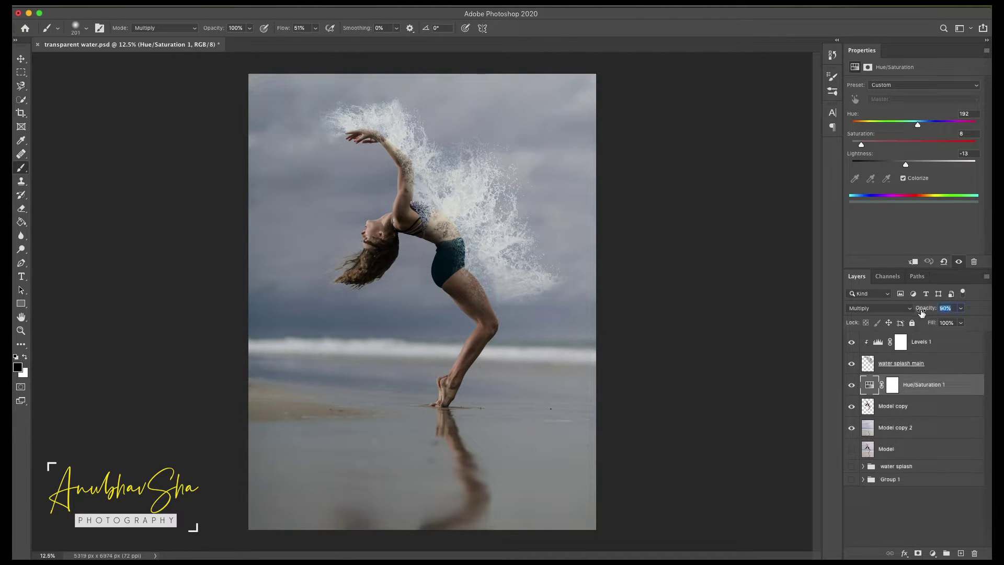
- Warp the water splash main layer out toward the lower right, then add a layer mask
click(936, 366)
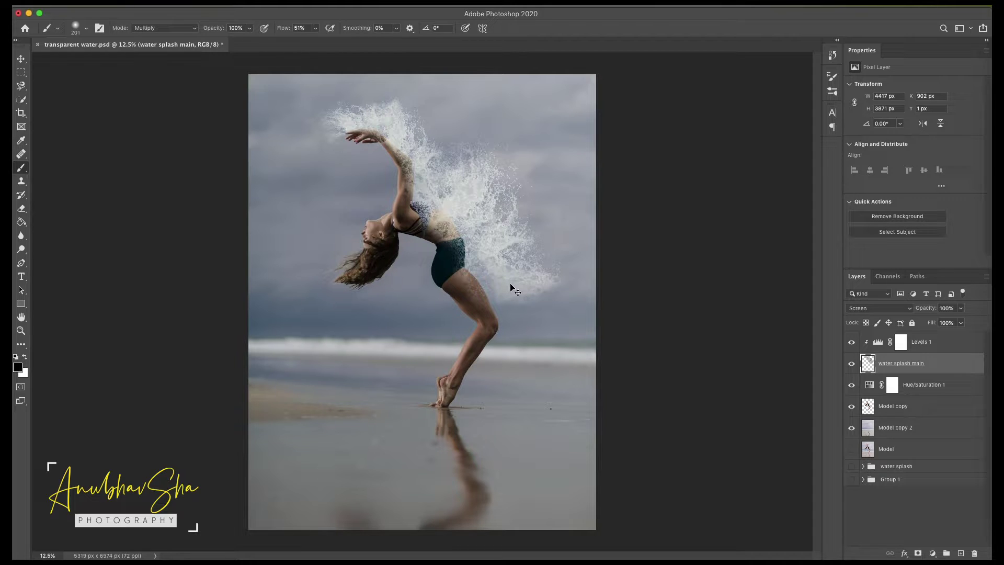
key(ctrl+t)
right_click(497, 283)
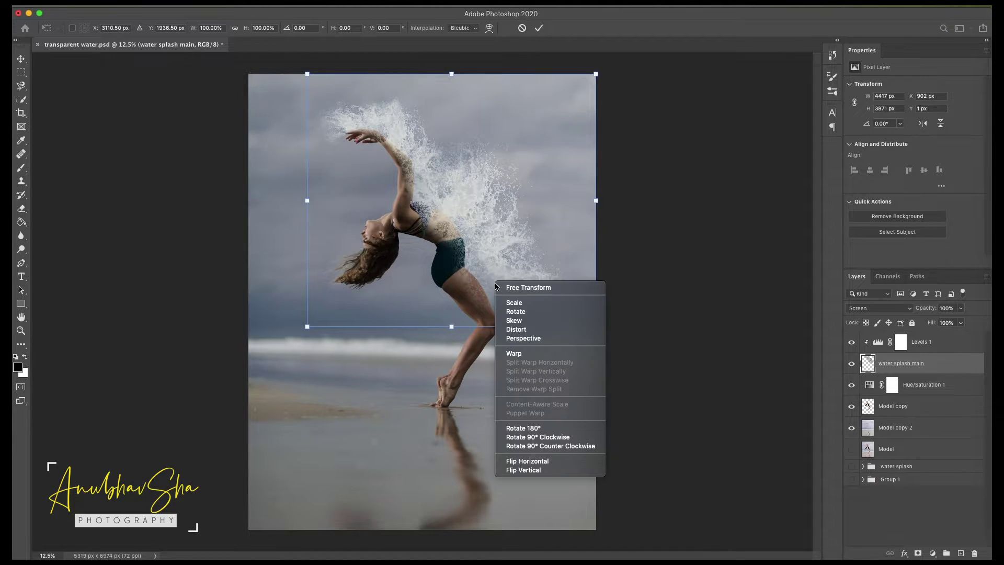
click(520, 354)
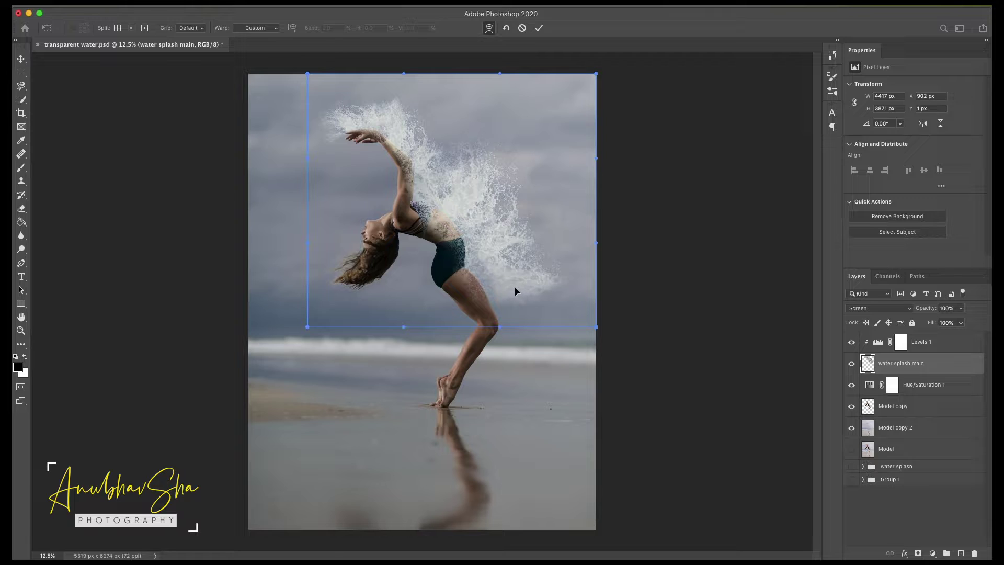
mouse_move(506, 291)
mouse_down()
mouse_move(500, 298)
mouse_move(562, 301)
mouse_move(557, 288)
mouse_up()
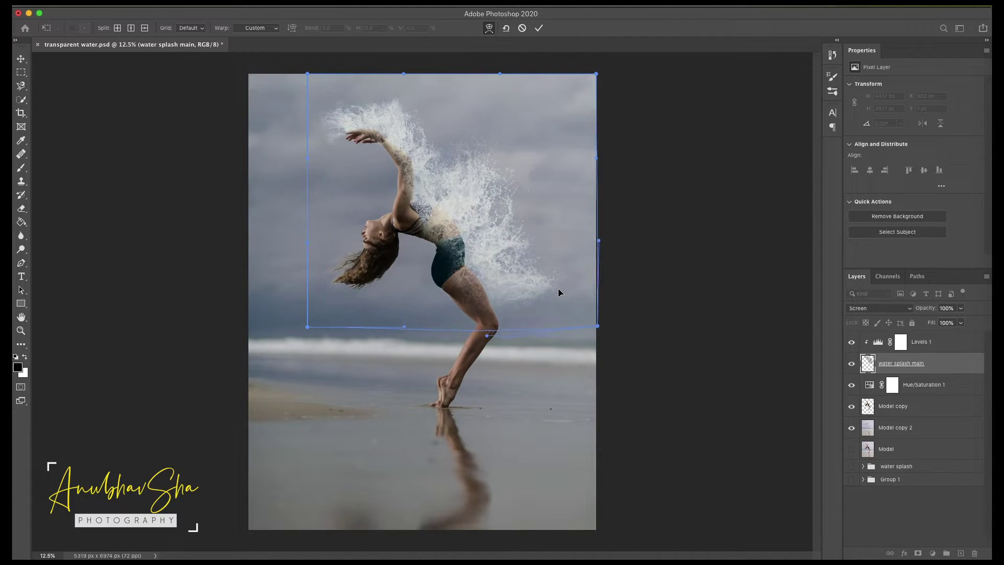
drag(492, 336, 487, 314)
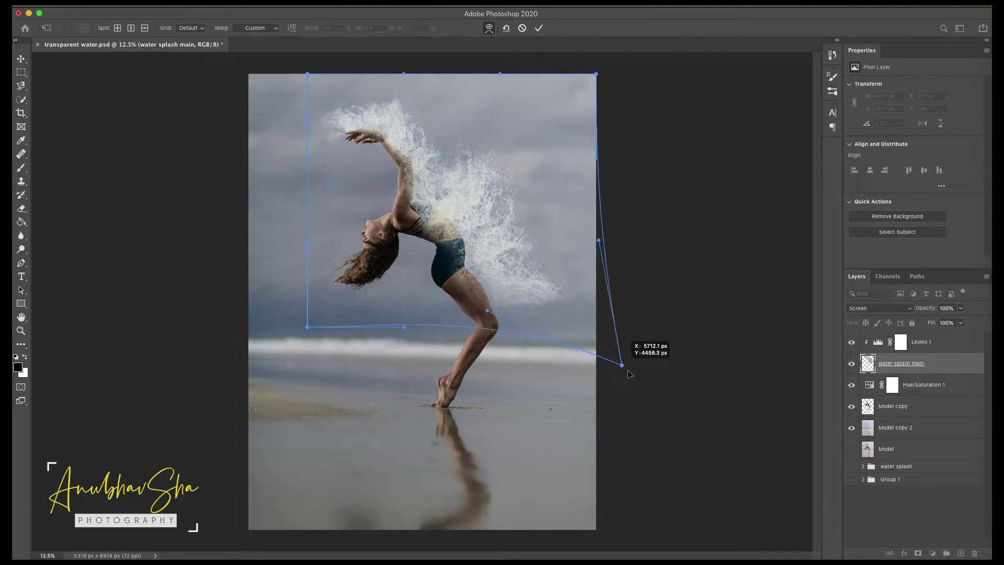
drag(597, 328, 634, 388)
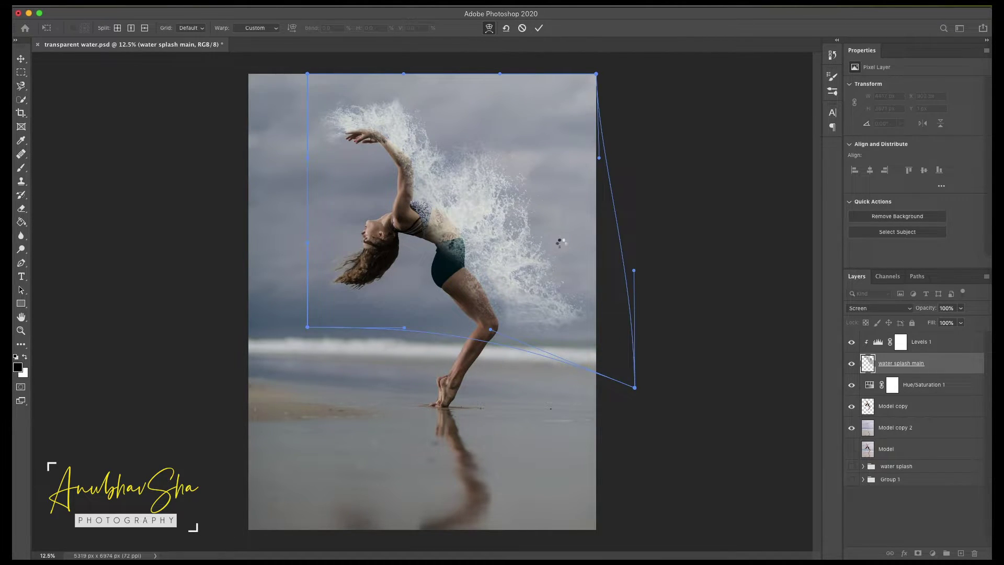
key(Return)
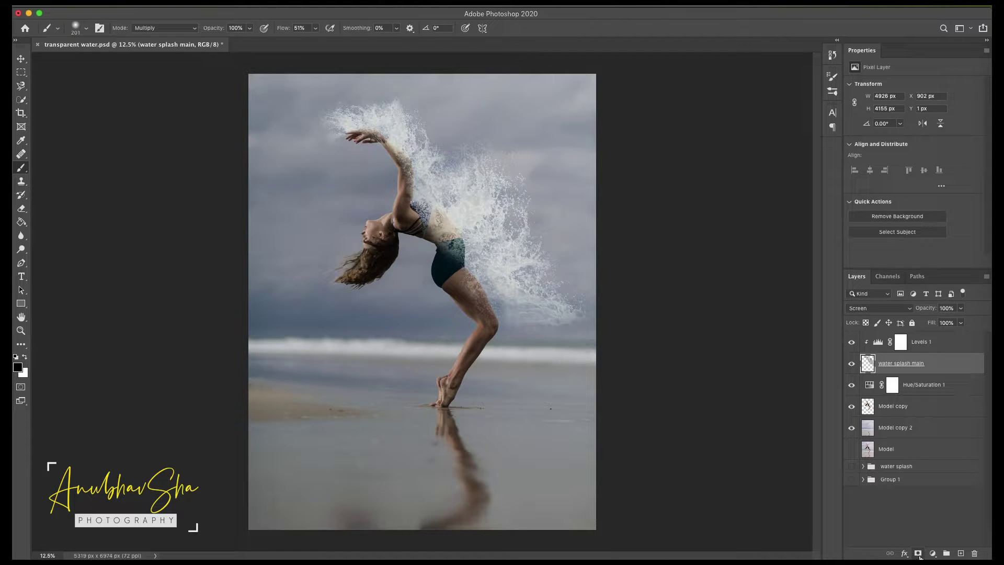
click(918, 554)
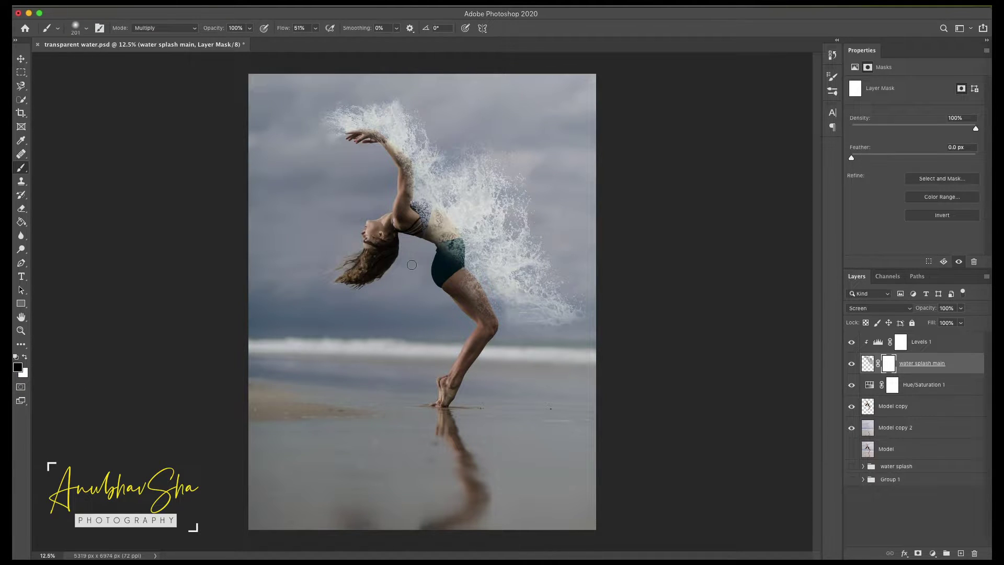
- Enlarge the mask brush, adjust its opacity, and add a new empty layer above Levels 1
click(86, 28)
drag(115, 63, 124, 63)
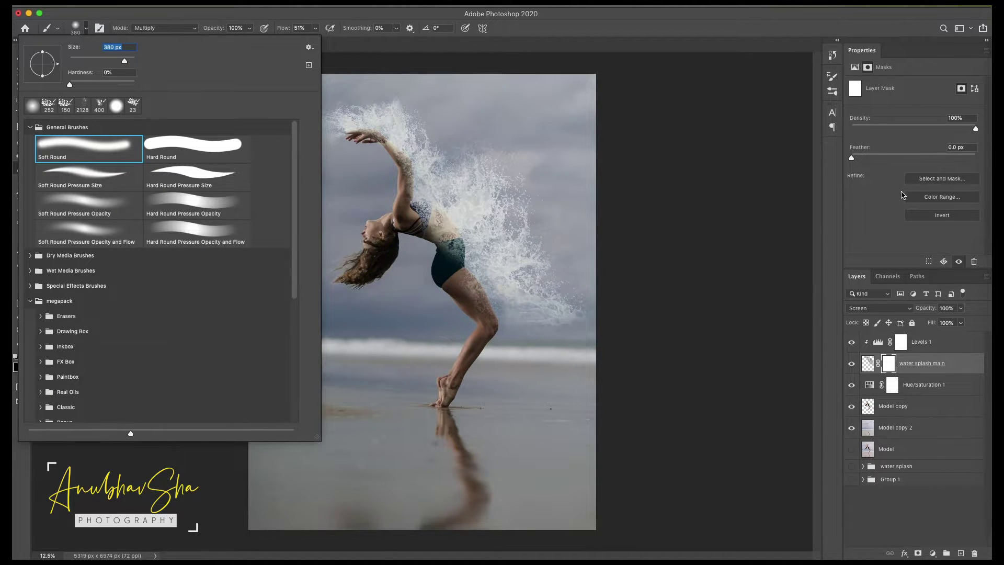
key(Return)
click(249, 28)
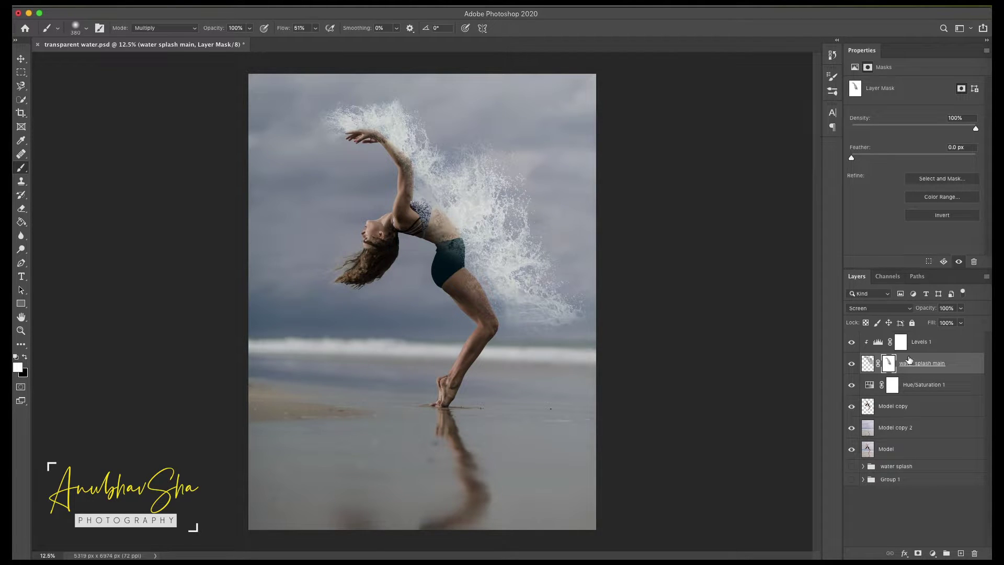
click(966, 343)
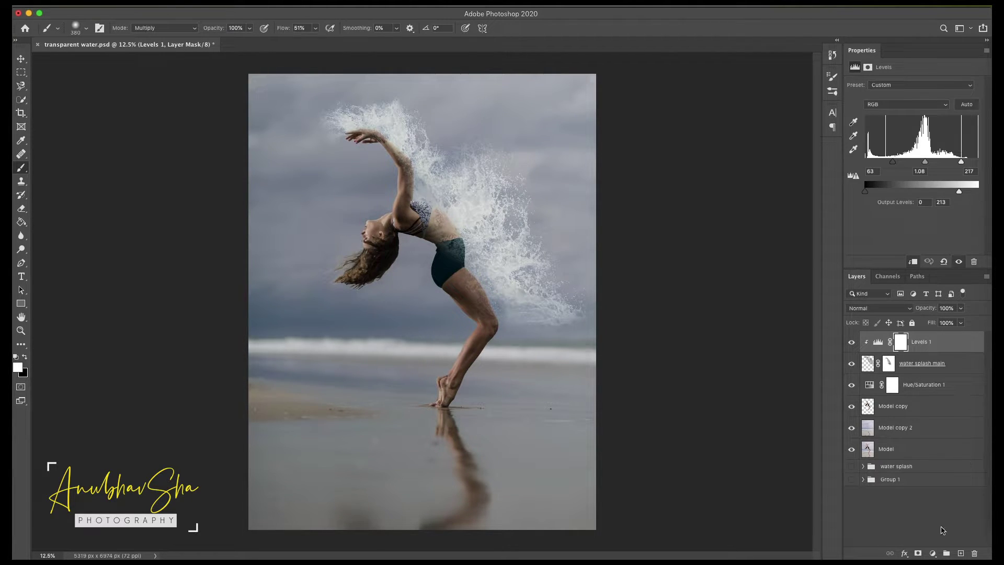
click(961, 553)
- Reset default colours and choose the water splatter 3 brush preset
key(x)
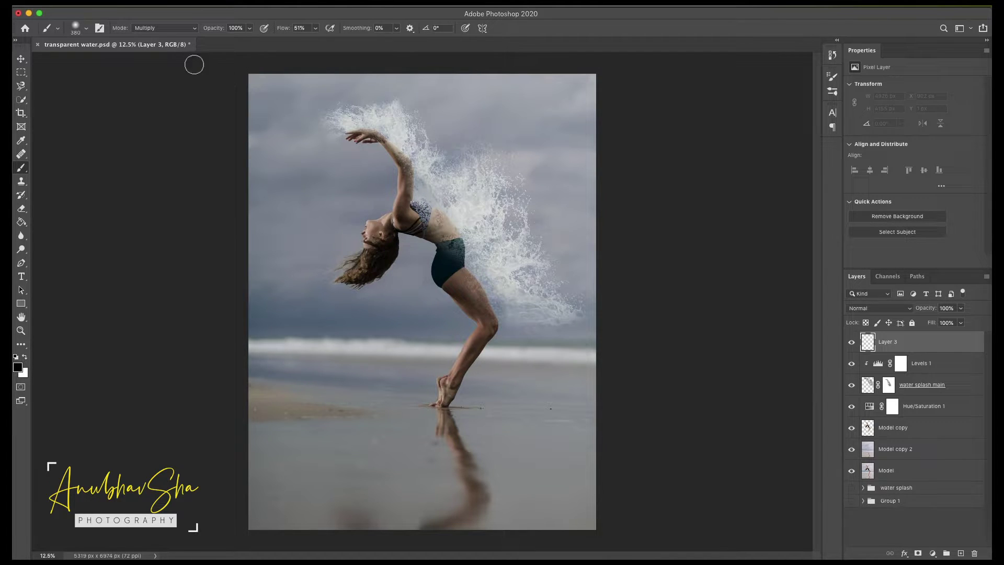
click(87, 29)
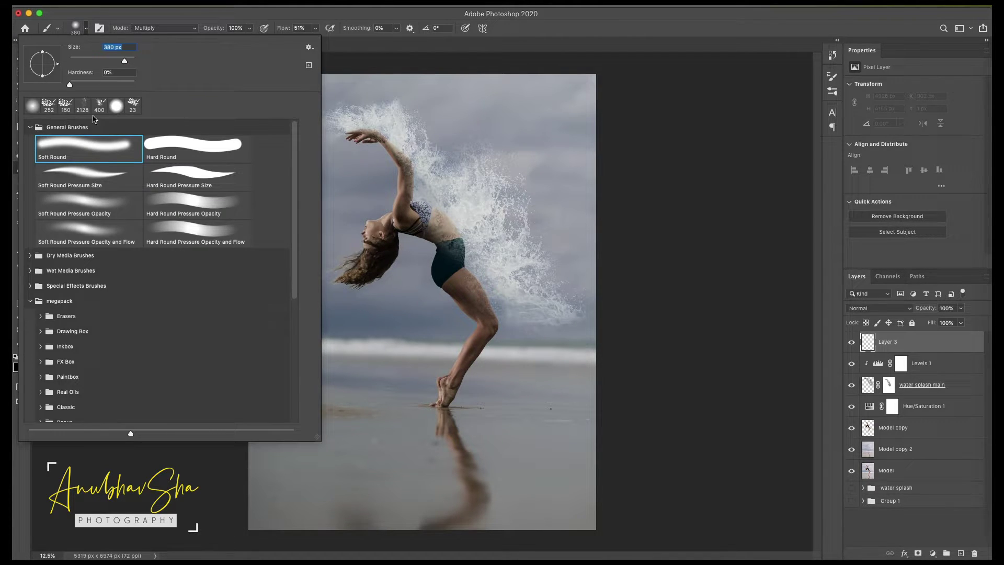
scroll(146, 294, down, 5)
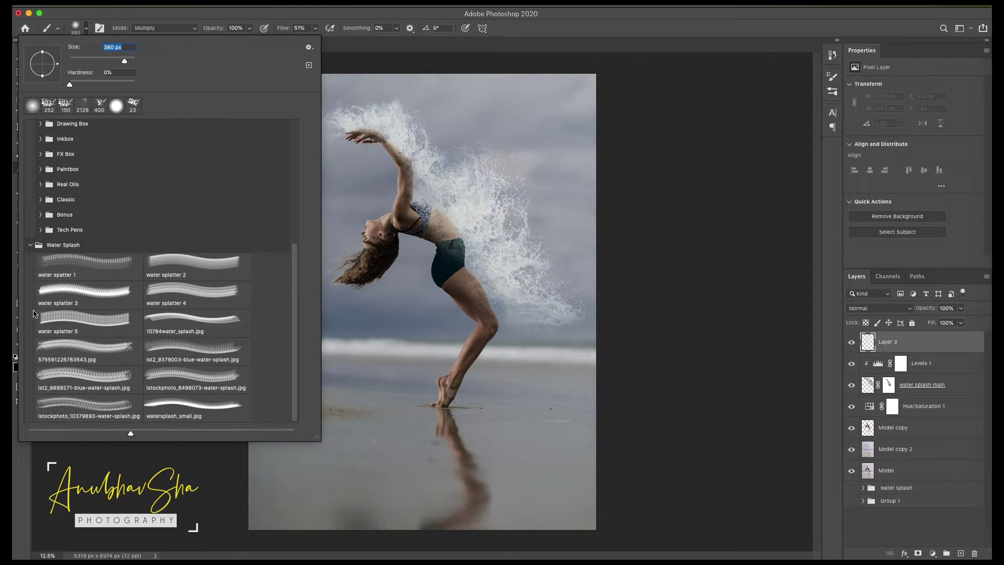
click(90, 300)
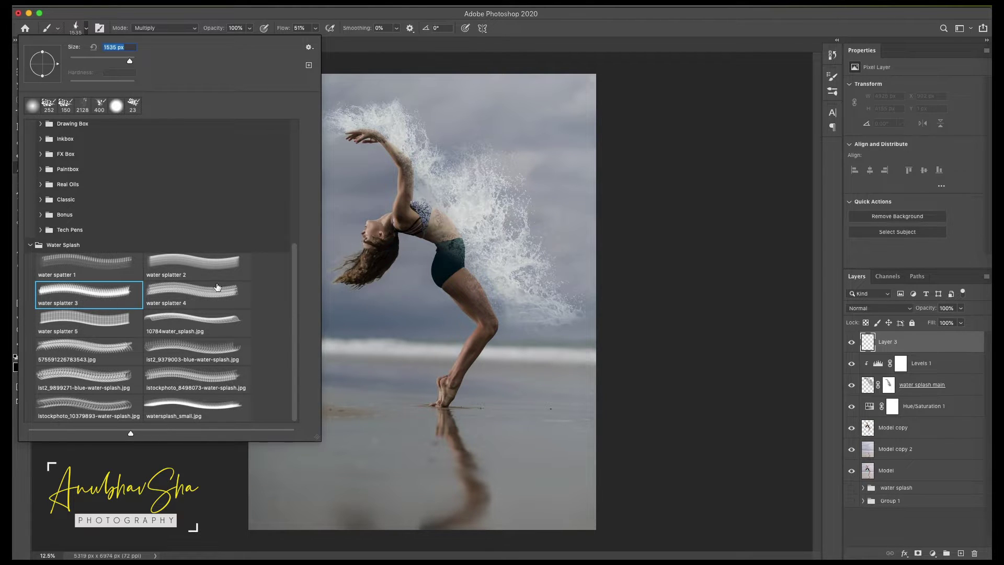
key(F5)
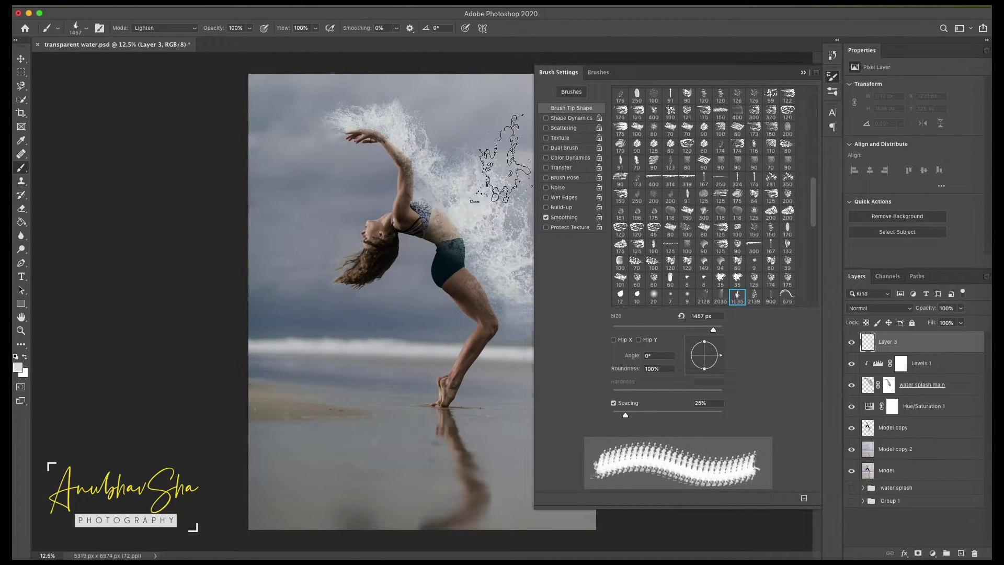
- Stamp a test splash and try several splash tips, settling on the 174 px tip
click(485, 174)
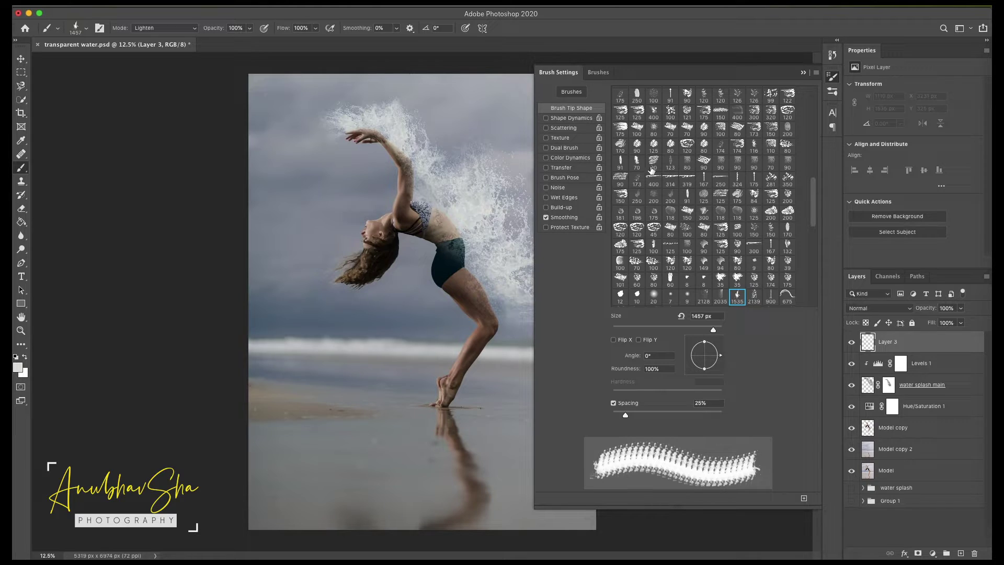
click(637, 263)
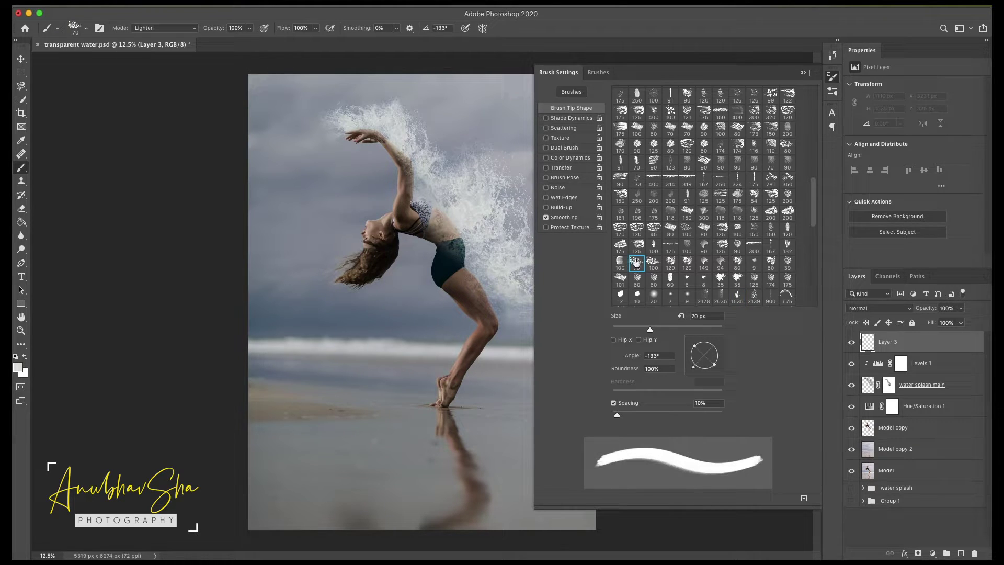
click(654, 262)
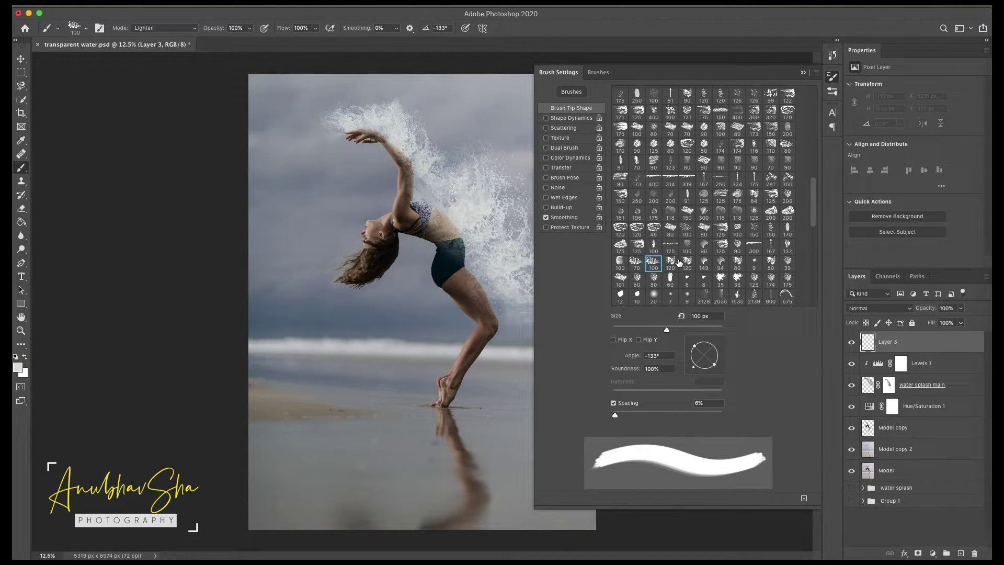
click(686, 262)
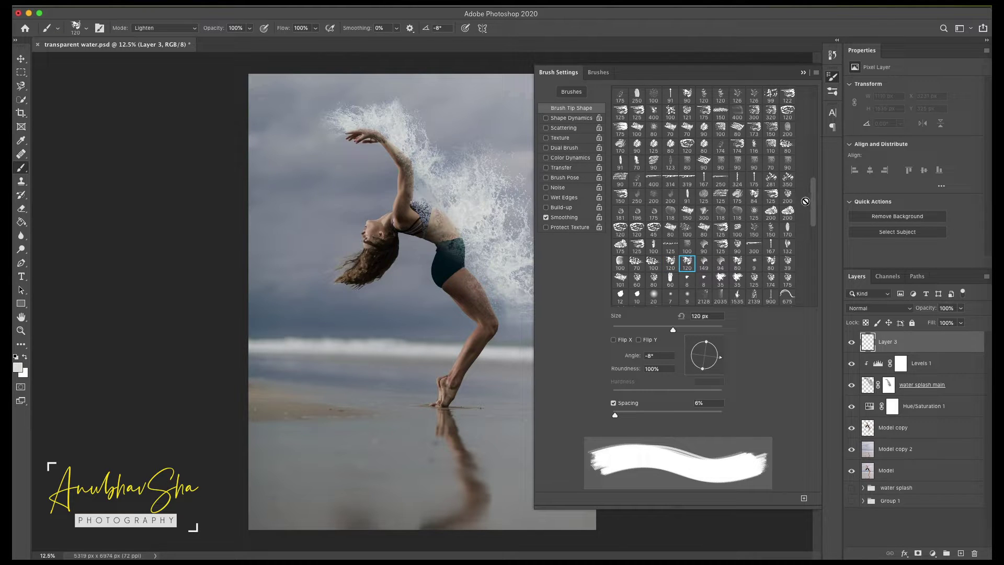
click(787, 180)
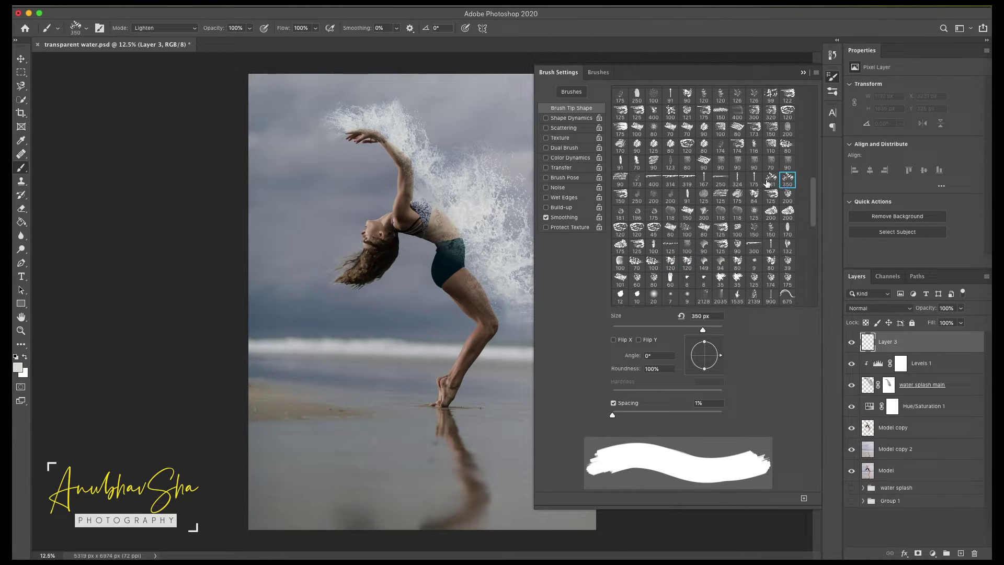
click(771, 181)
click(786, 166)
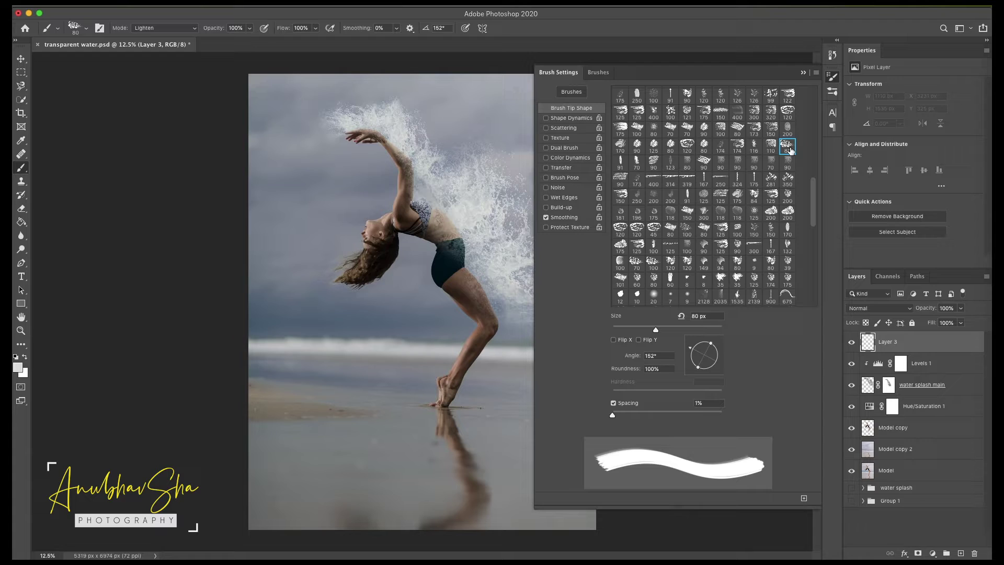
click(739, 148)
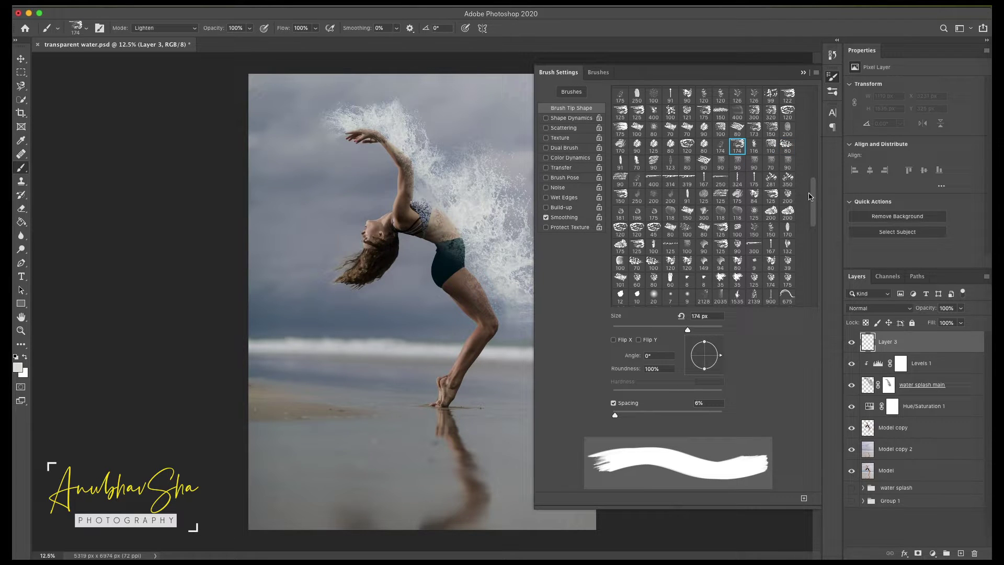
- Switch to the 1535 px water splash brush and enlarge its diameter
scroll(814, 198, down, 5)
scroll(805, 225, down, 5)
scroll(795, 246, down, 5)
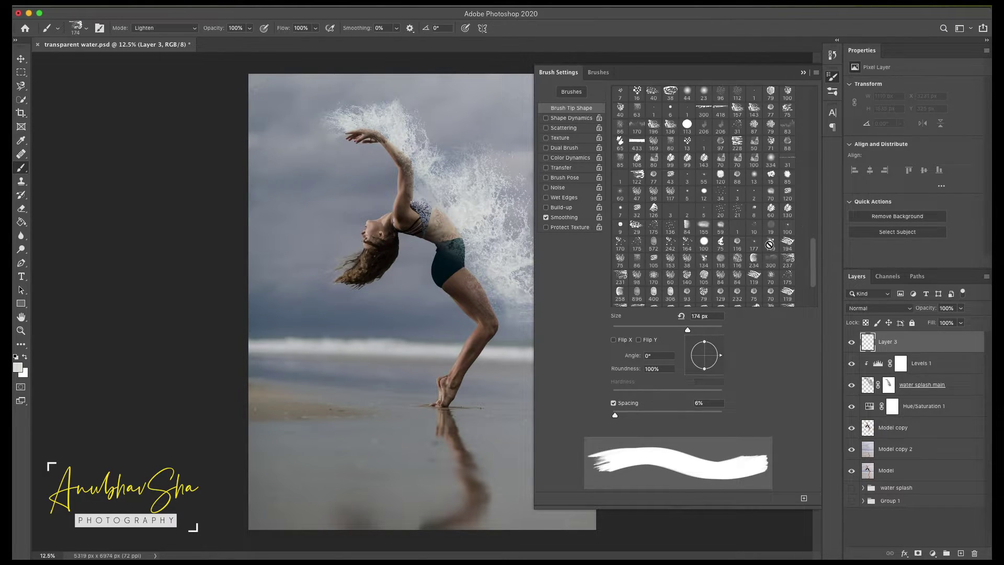
scroll(795, 247, down, 5)
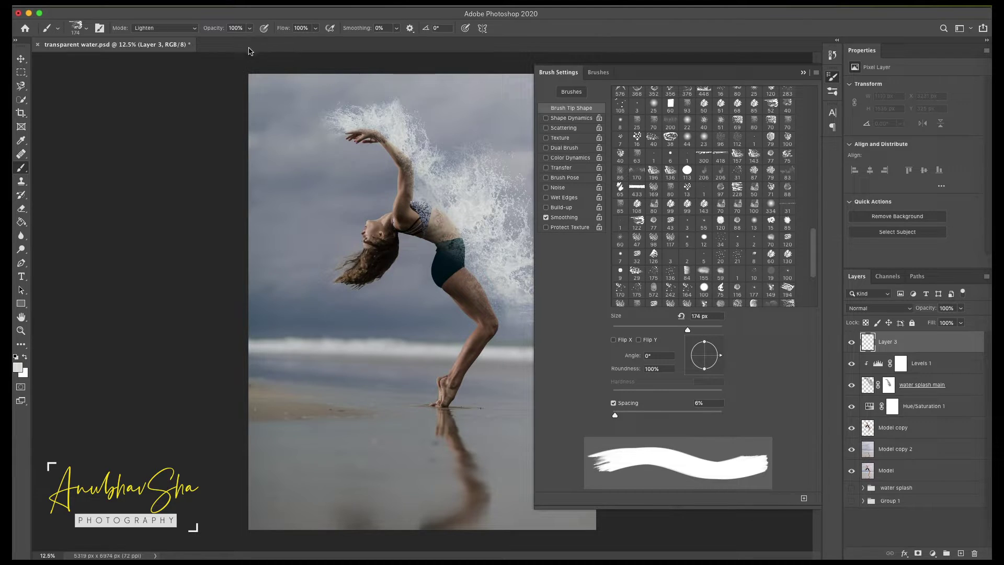
click(85, 30)
double_click(82, 411)
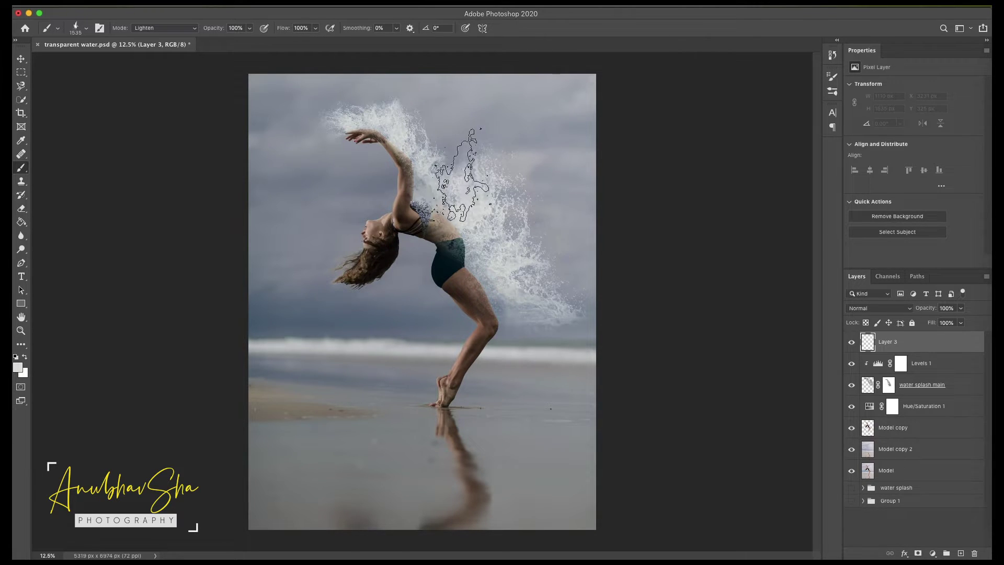
drag(475, 203, 480, 185)
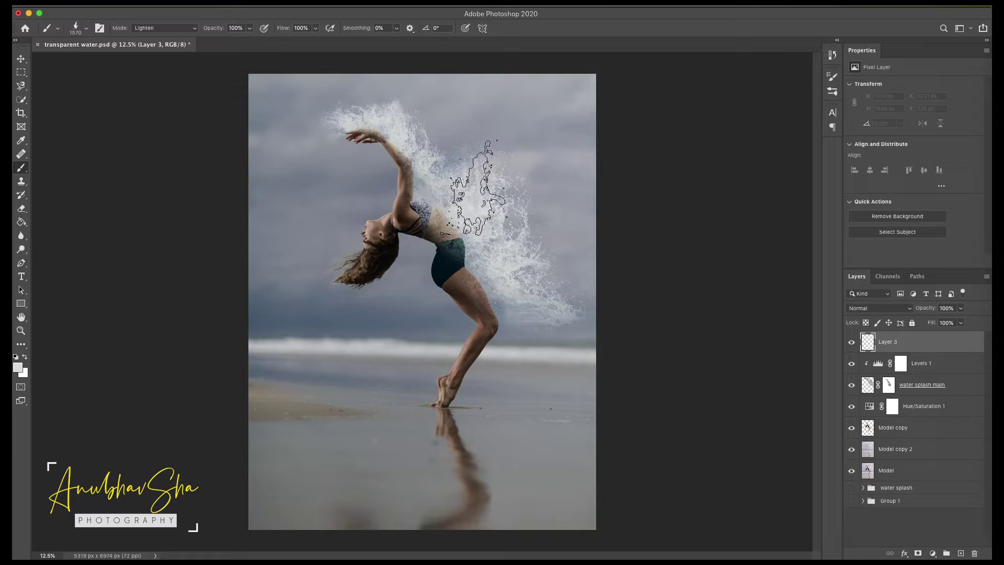
- Rotate the tip to -71°, stamp a splash near the leg, and set Layer 3 opacity to 62%
key(F5)
drag(717, 355, 709, 370)
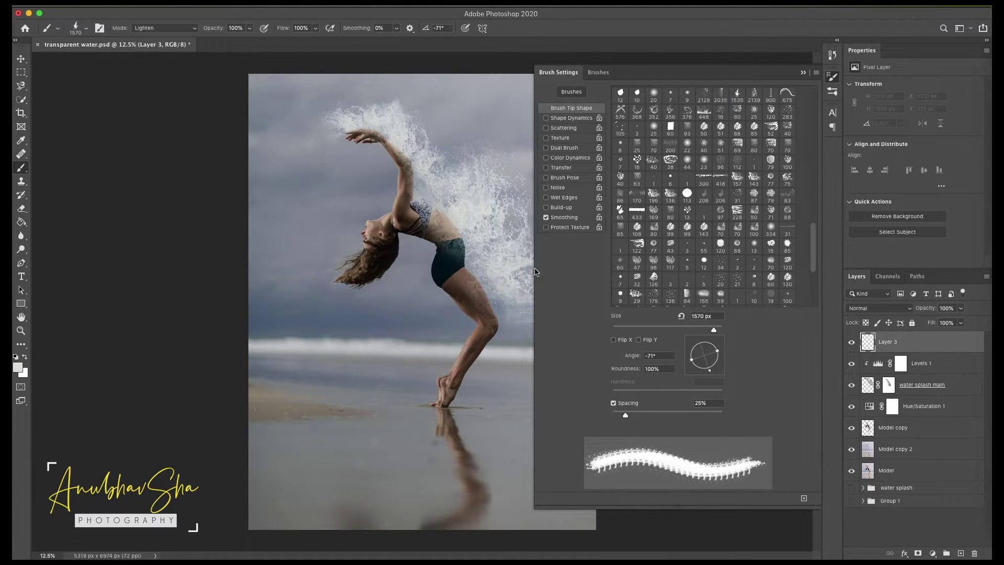
key(F5)
click(523, 313)
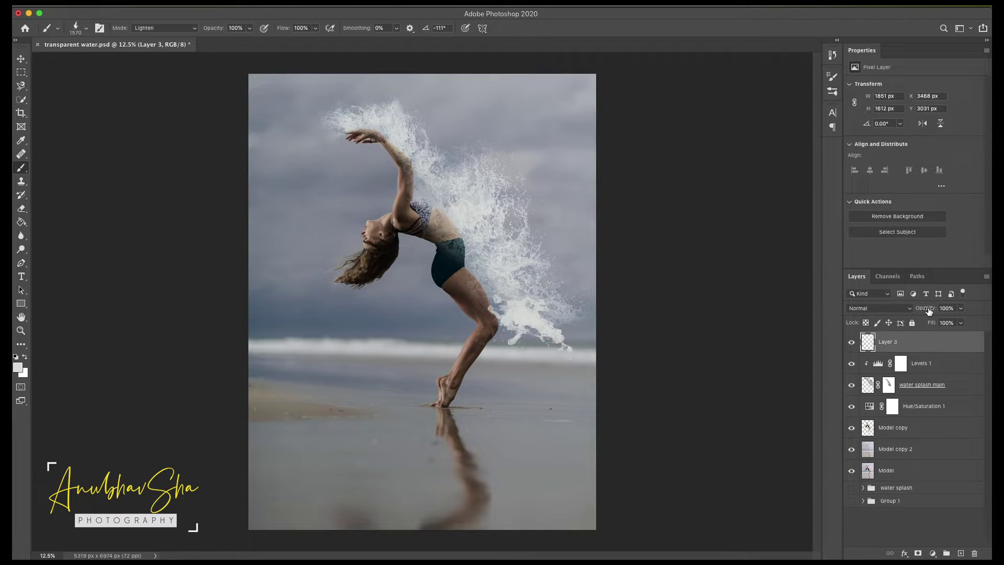
drag(925, 308, 916, 308)
- Shrink the brush to 1255 px, rotate it, and stamp a splash above the raised arm
drag(471, 201, 450, 202)
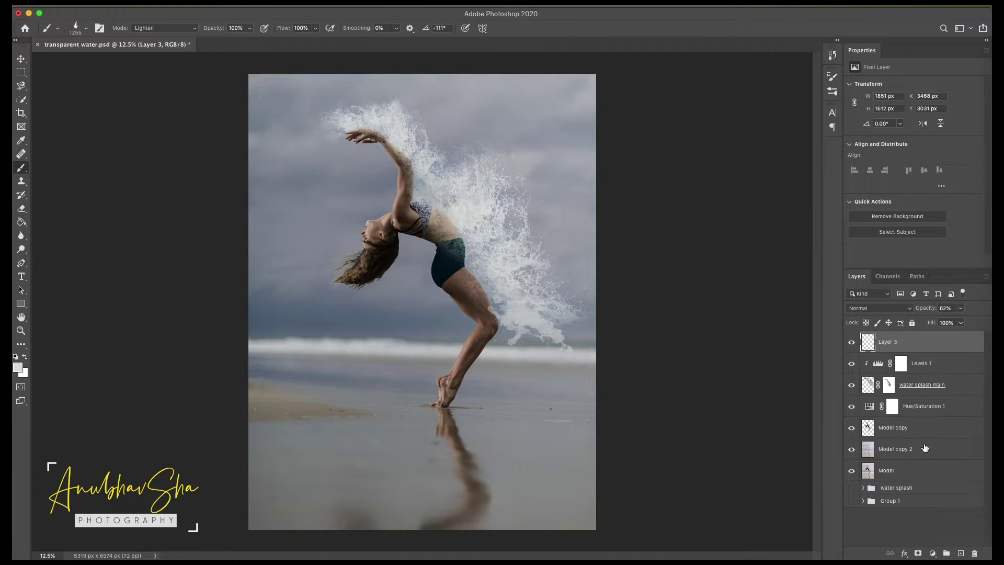
key(F5)
drag(695, 360, 712, 342)
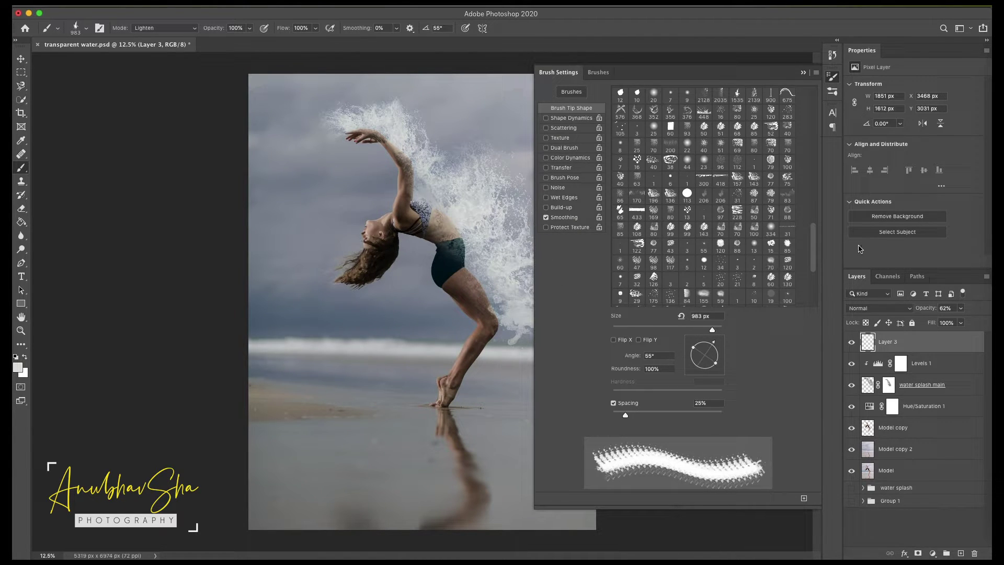
click(319, 114)
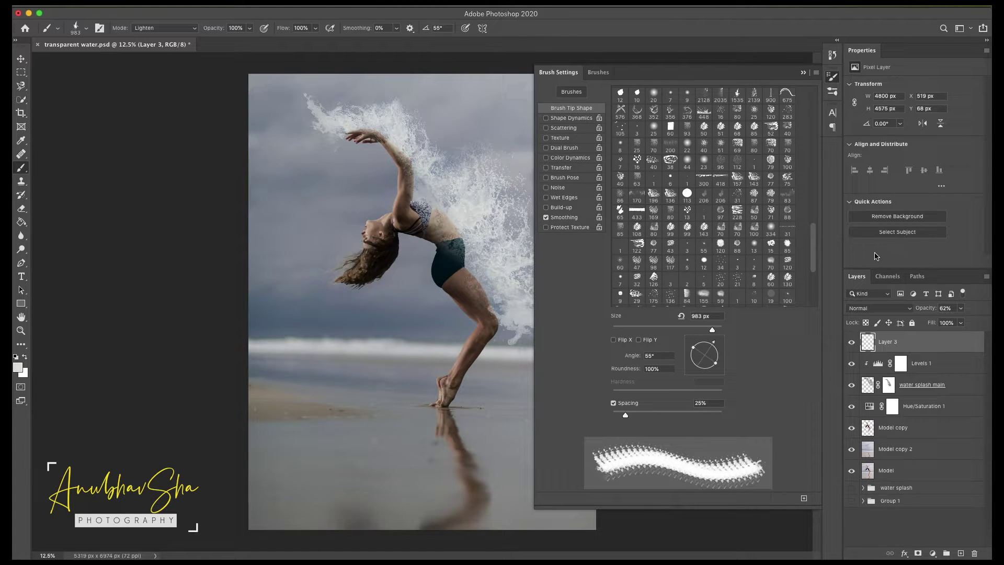
click(833, 78)
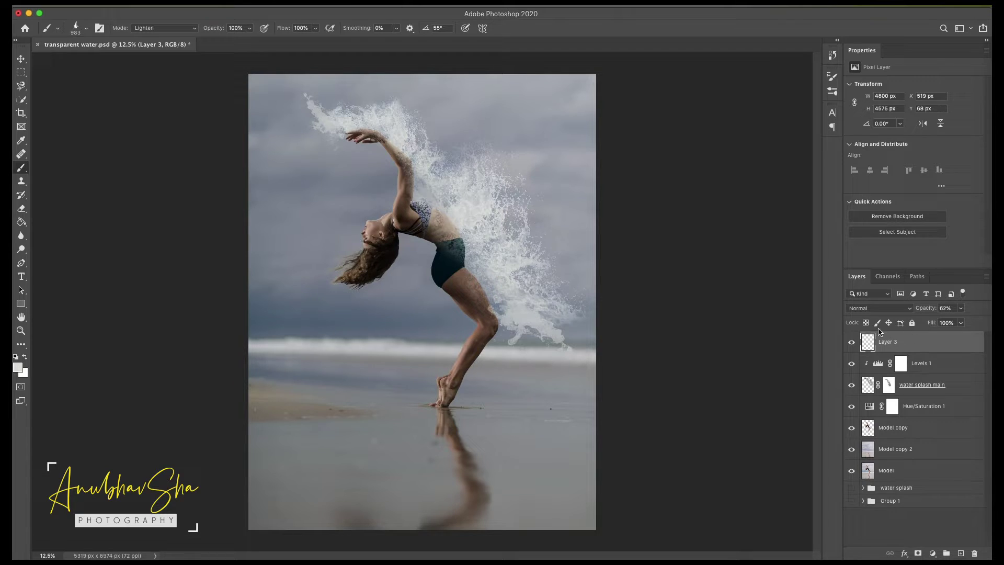
- Rename Layer 3 to water1 and add a water2 layer below Model copy
double_click(887, 343)
text(water1)
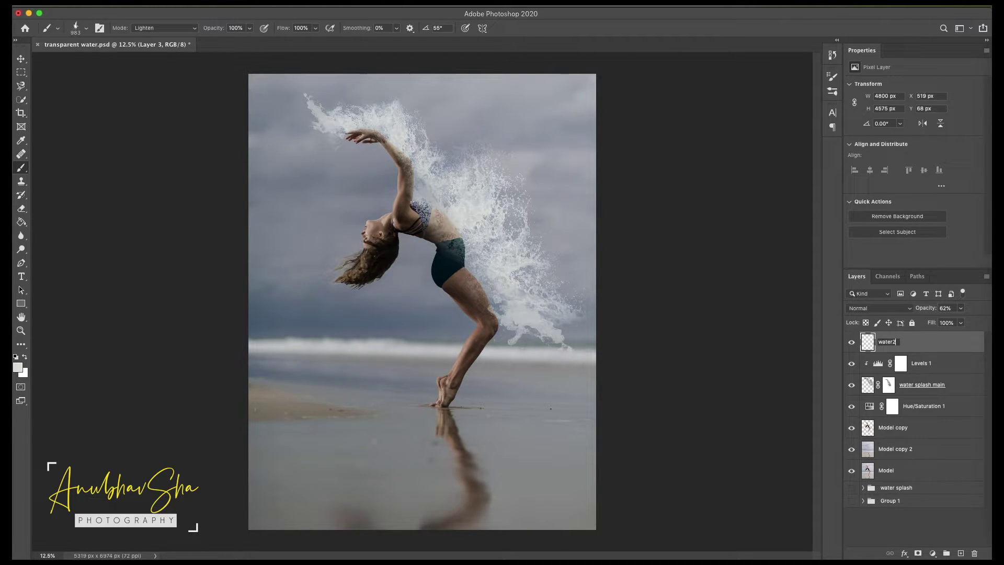
key(Return)
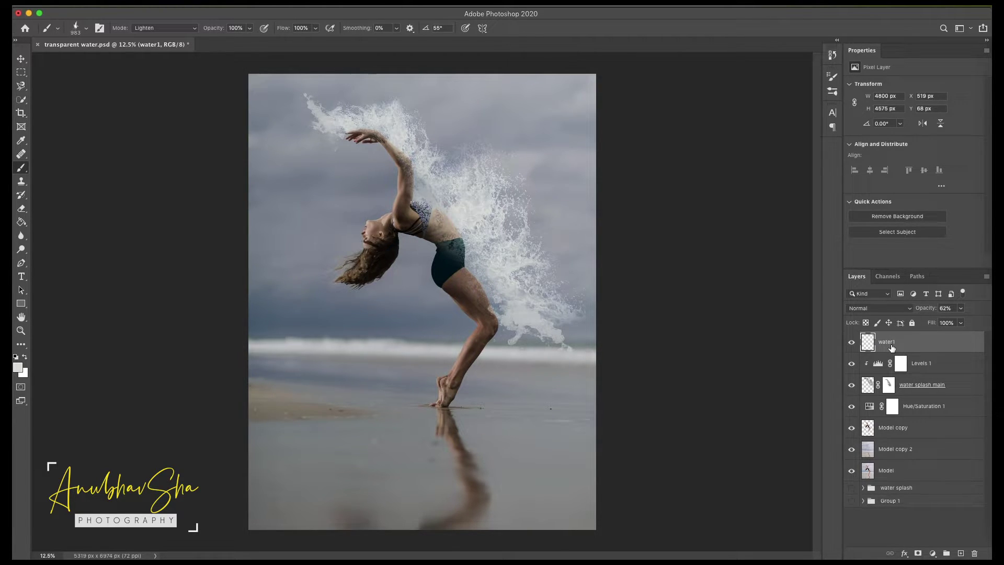
click(960, 553)
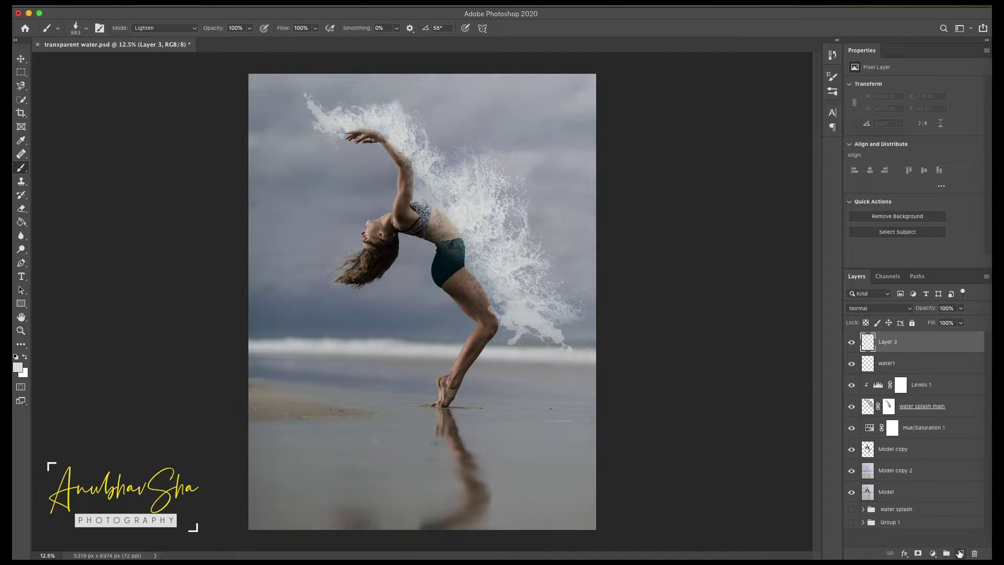
double_click(892, 341)
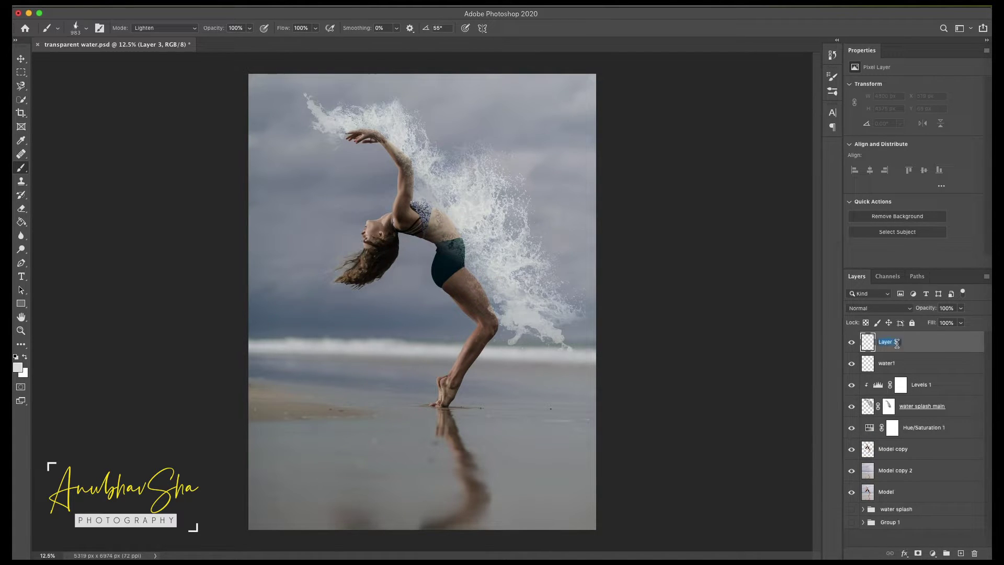
text(water2)
key(Return)
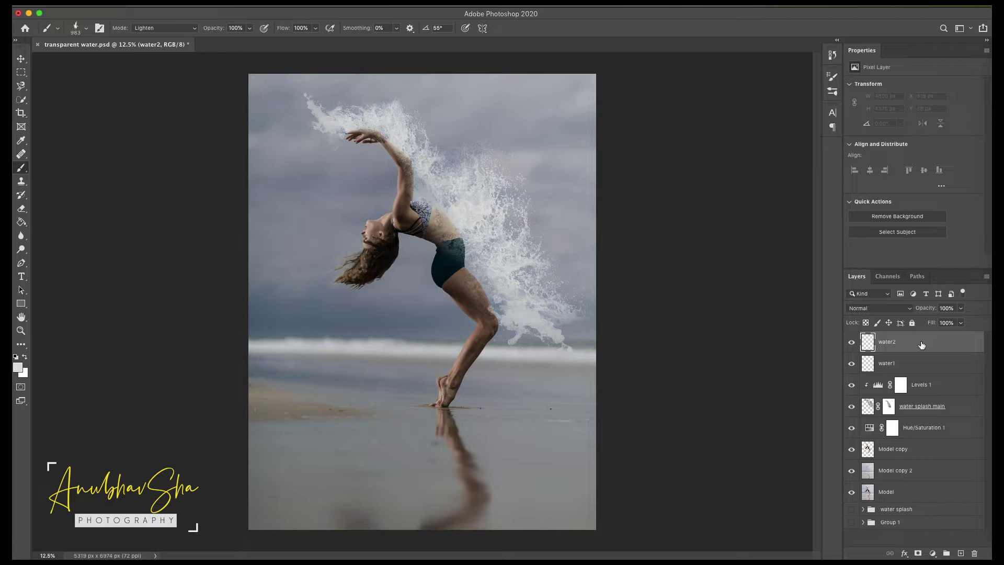
mouse_move(921, 345)
mouse_down()
mouse_move(895, 462)
mouse_move(882, 471)
mouse_up()
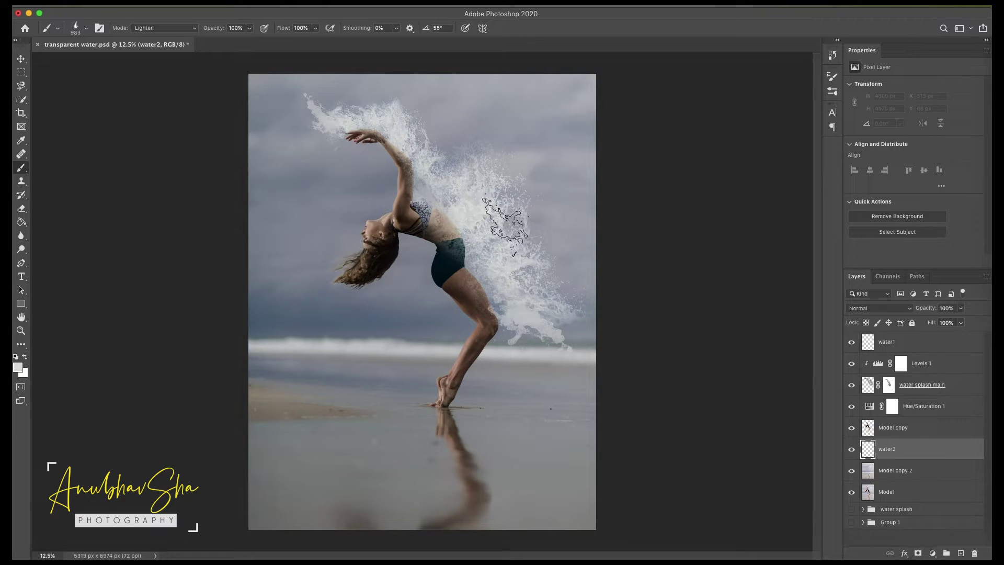
- Enlarge the brush to 1288 px and stamp two splashes near the legs on water2
drag(484, 246, 517, 246)
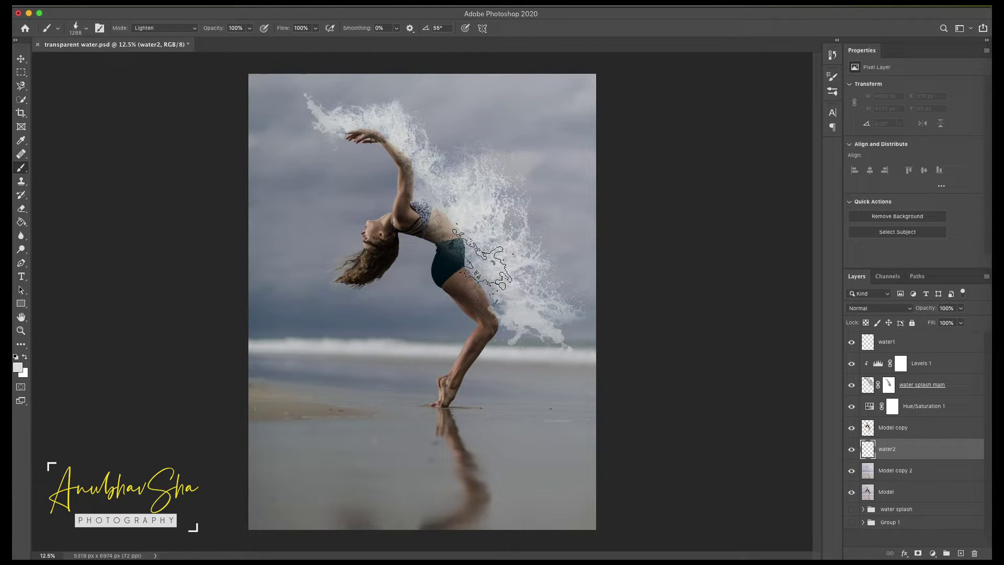
click(447, 263)
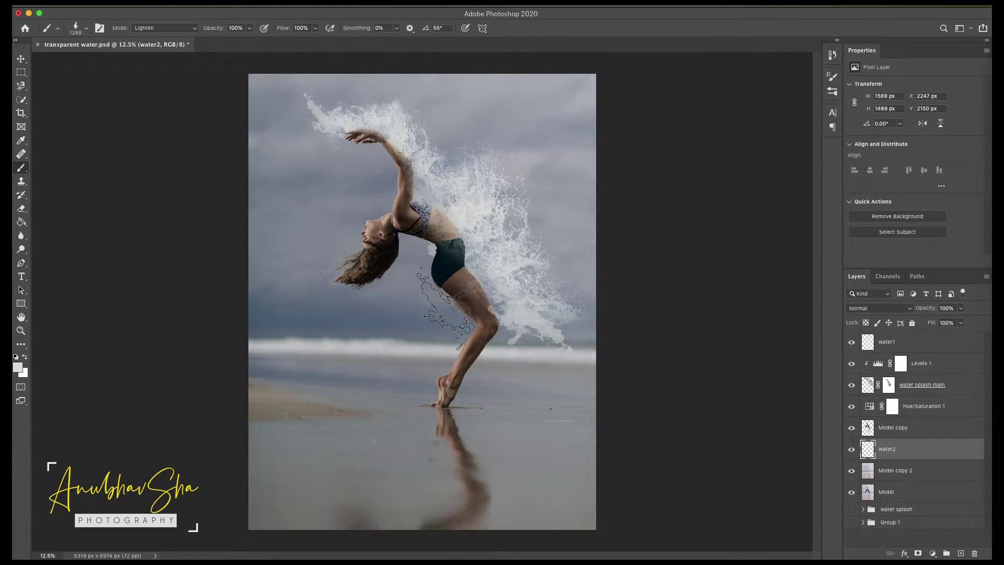
click(478, 317)
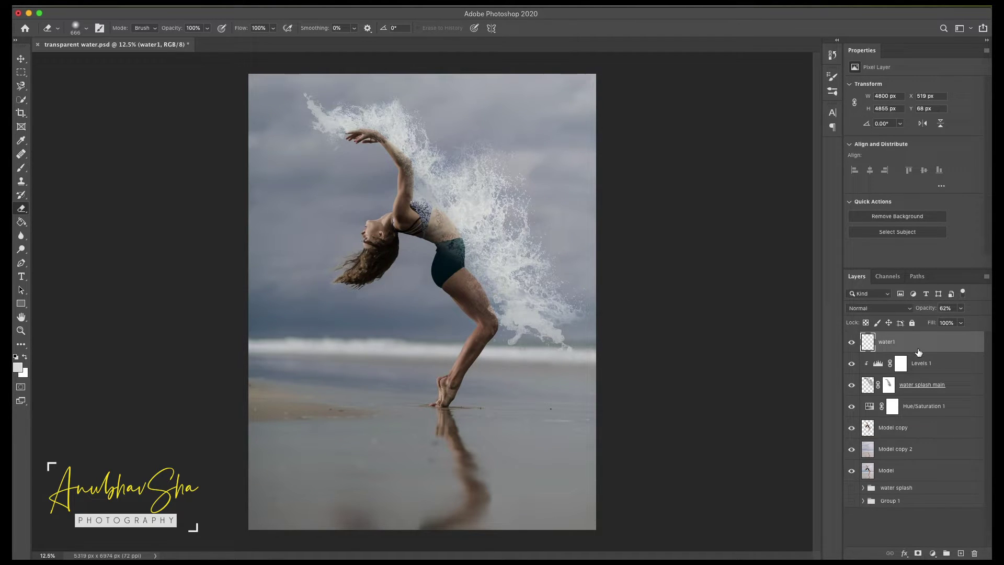
- Set water1 to Overlay, then warp its right edge outward and top-left corner inward
click(876, 311)
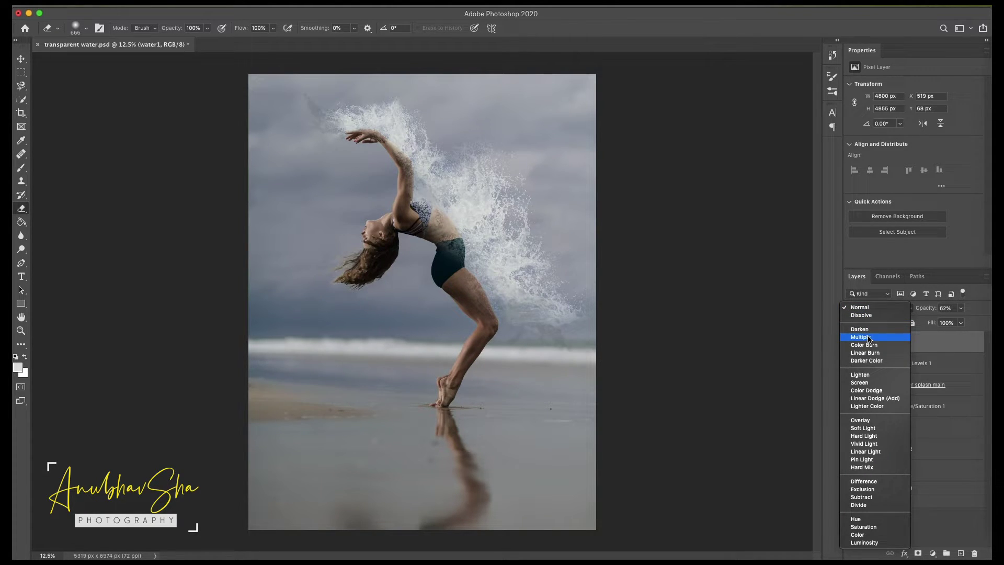
click(868, 422)
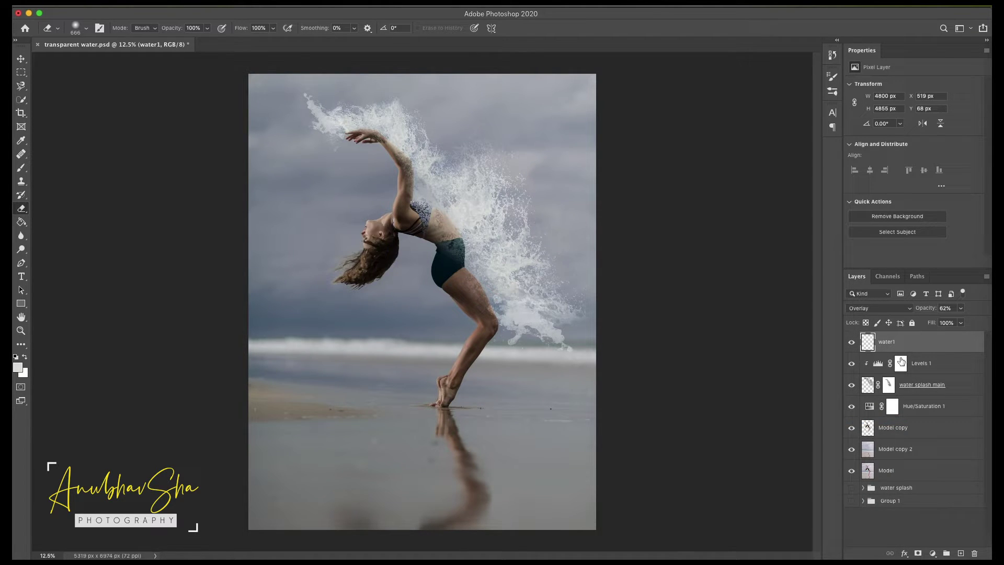
key(ctrl+t)
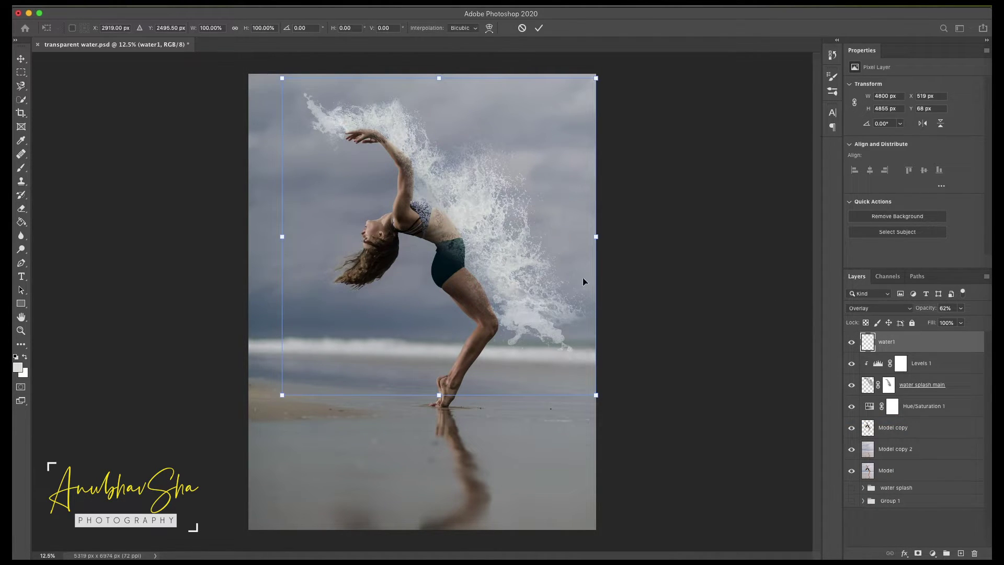
right_click(456, 310)
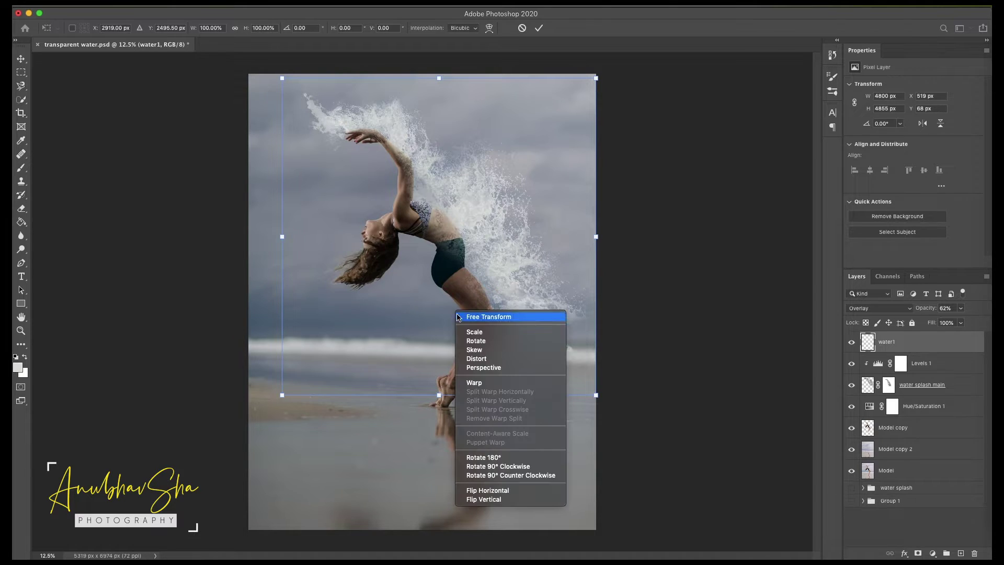
click(485, 382)
mouse_move(555, 325)
mouse_down()
mouse_move(516, 297)
mouse_move(569, 355)
mouse_up()
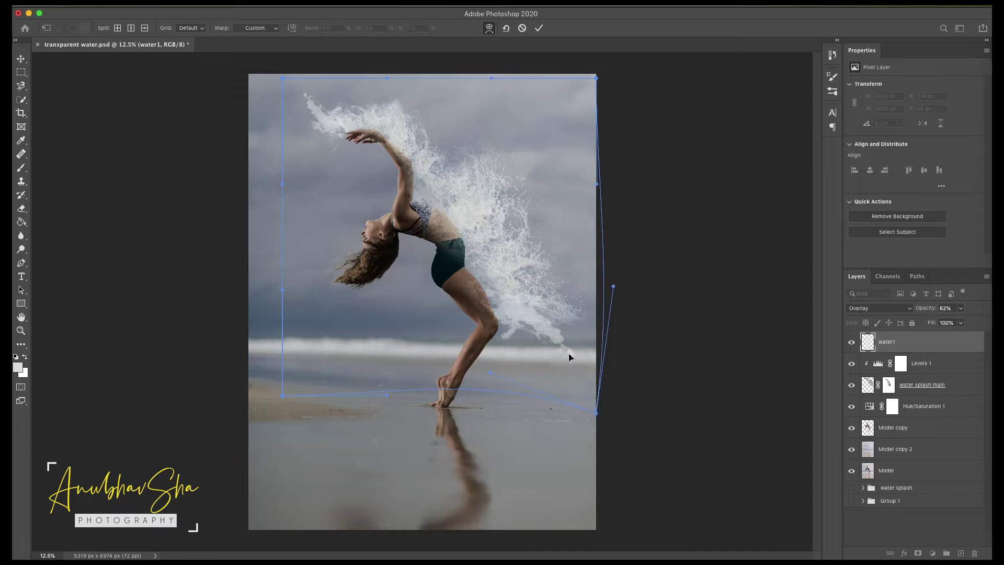
drag(282, 78, 270, 96)
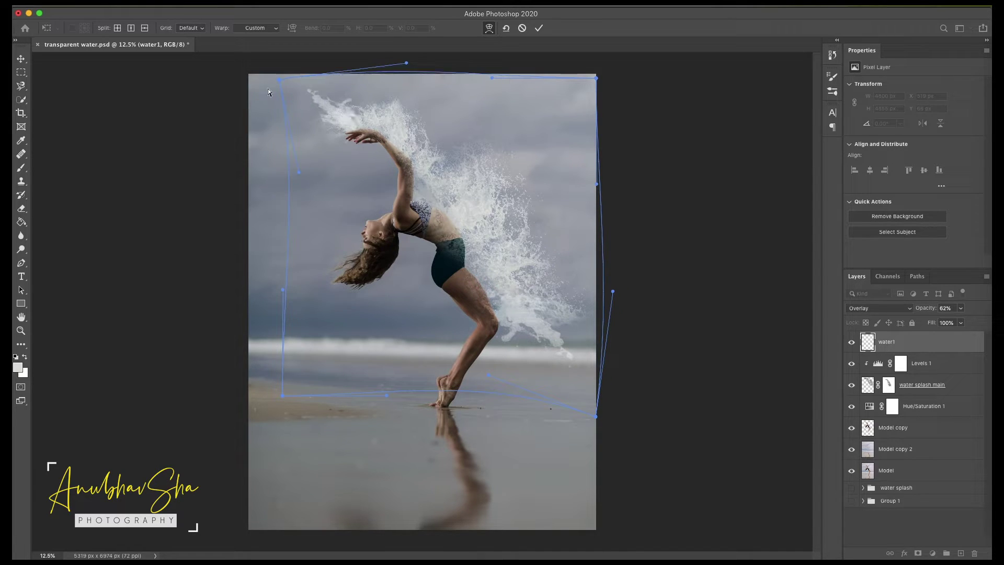
- Commit the warp and group the water layers into a group named 'water final'
key(Return)
key(e)
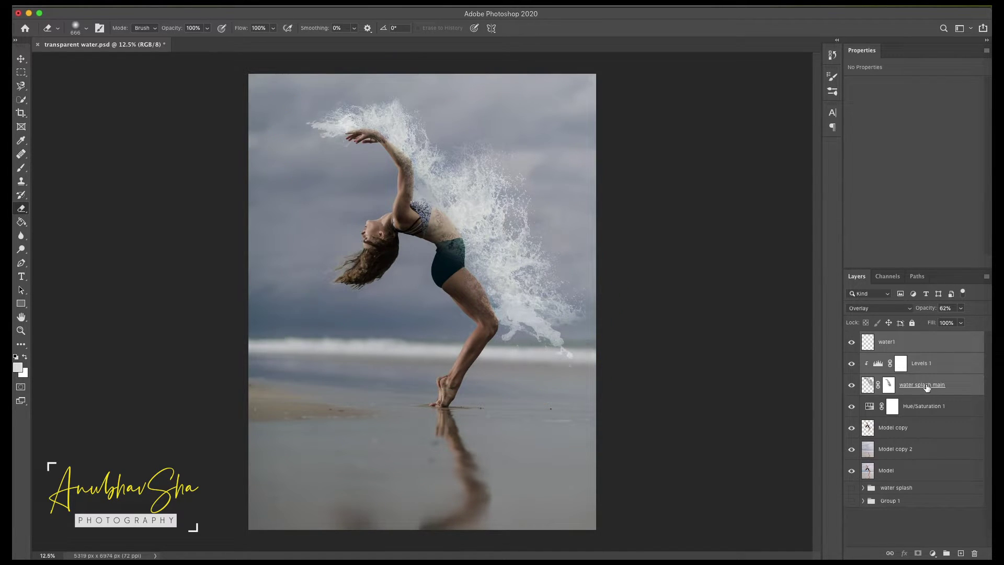
key(ctrl+g)
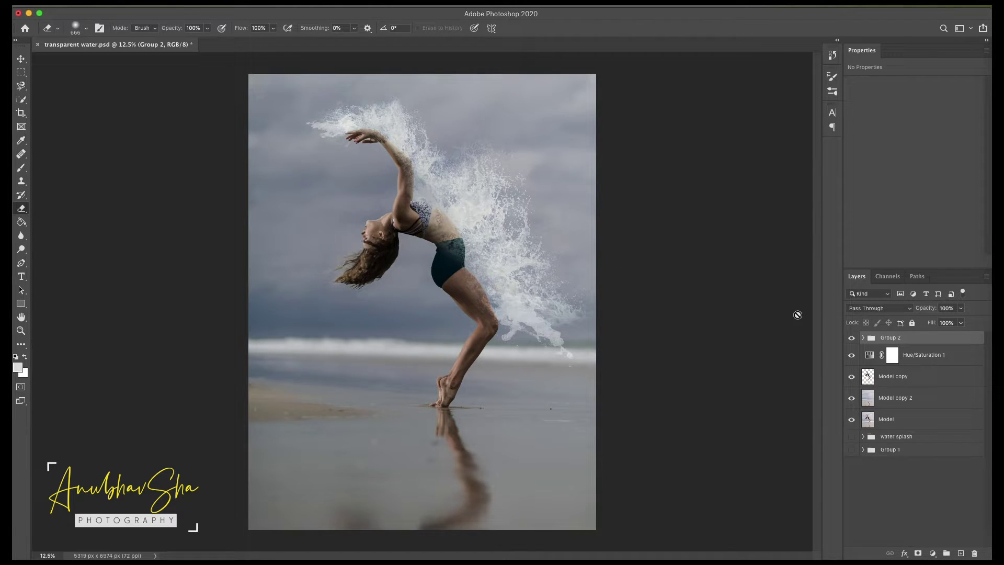
double_click(891, 338)
text(w)
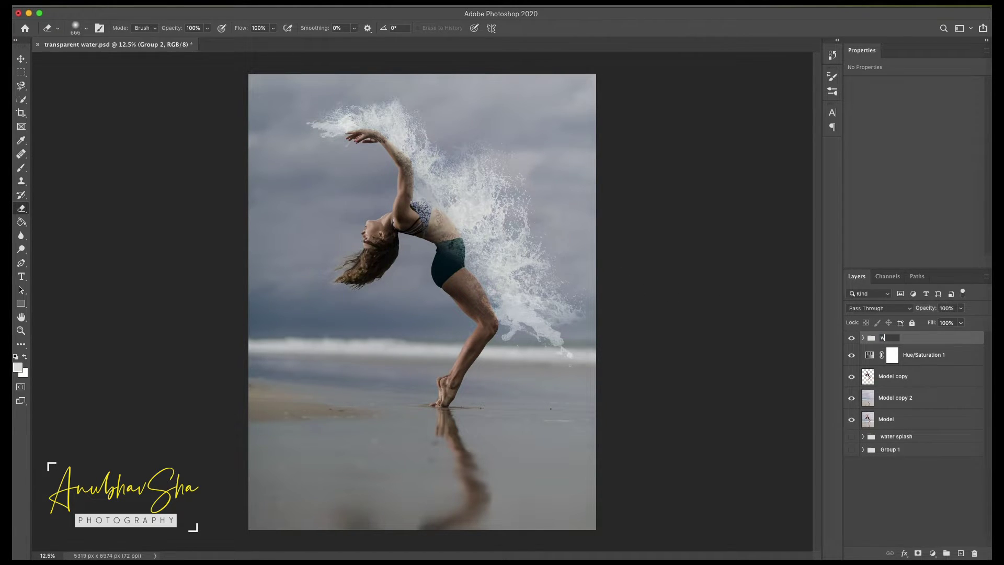
text(ater final)
key(Return)
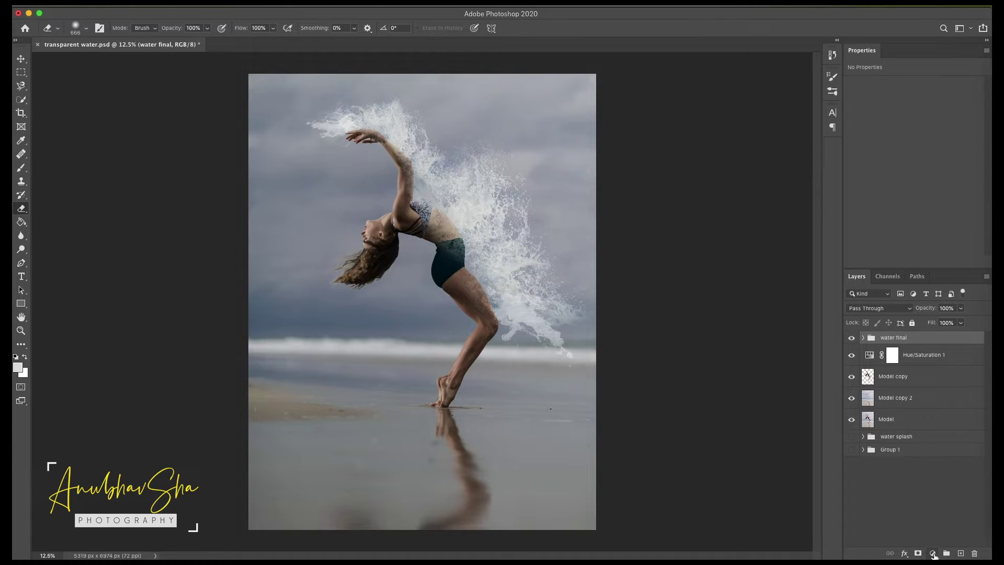
- Add a Curves adjustment with a gentle darkening RGB S-curve
click(933, 554)
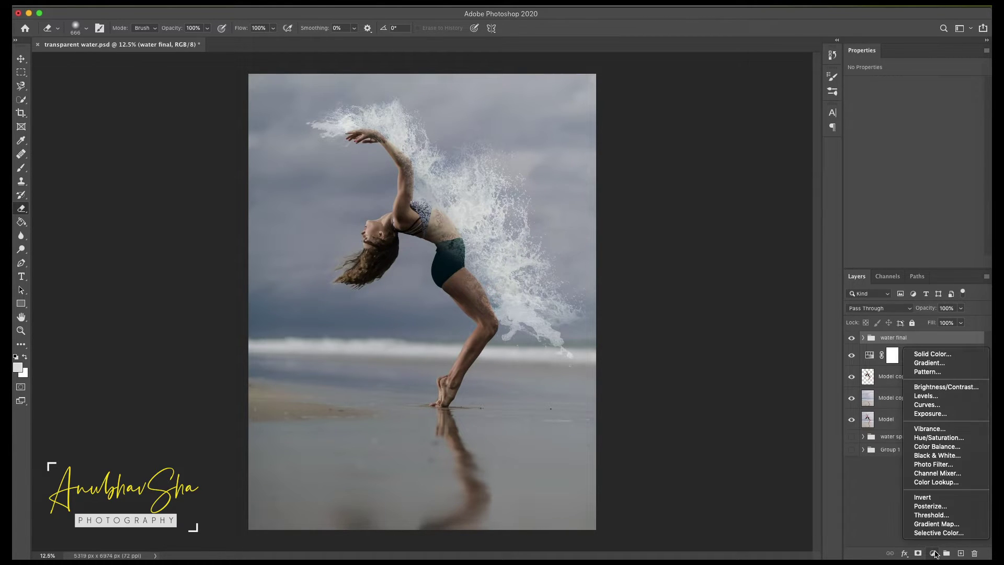
click(930, 406)
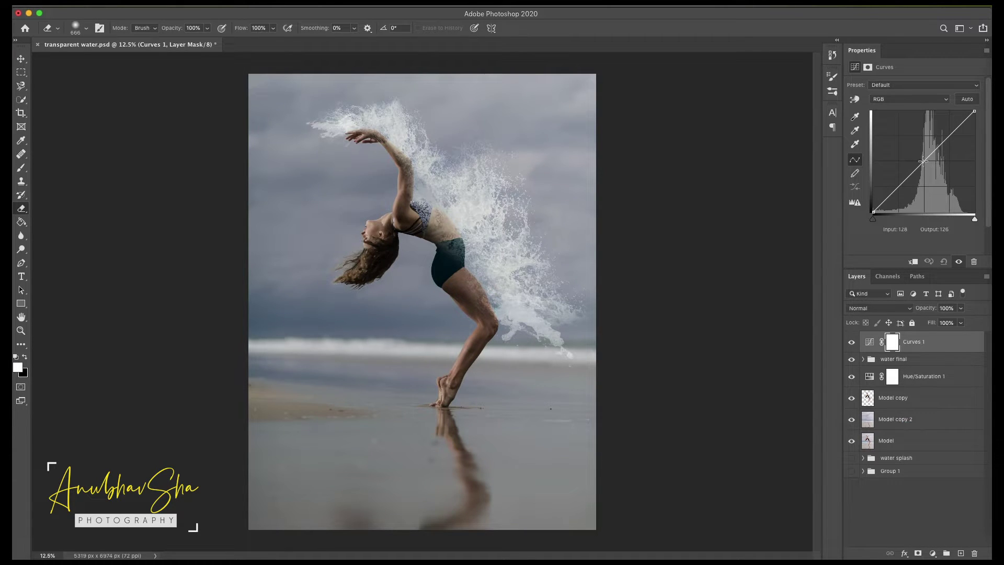
drag(923, 161, 926, 165)
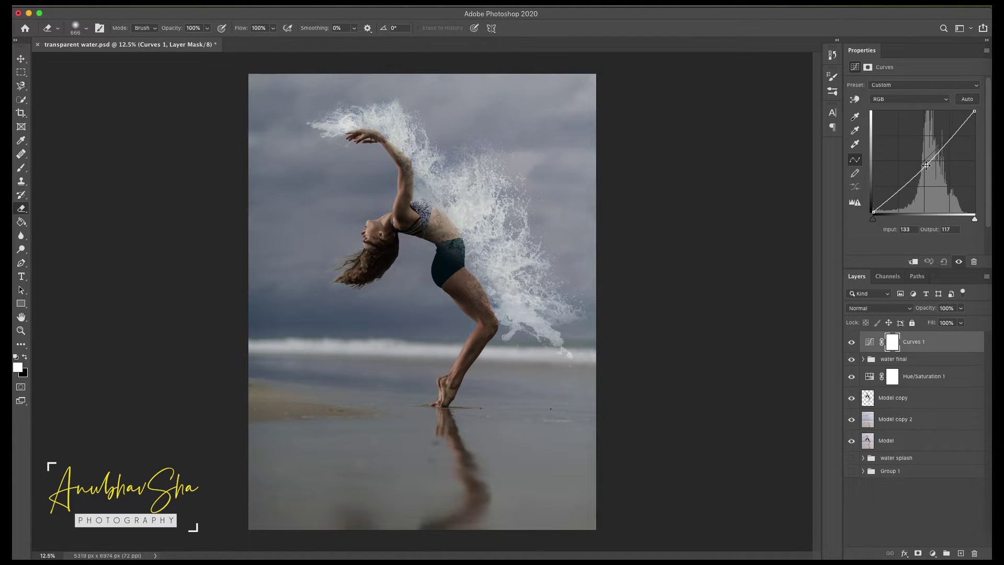
drag(952, 134, 952, 147)
drag(902, 182, 902, 183)
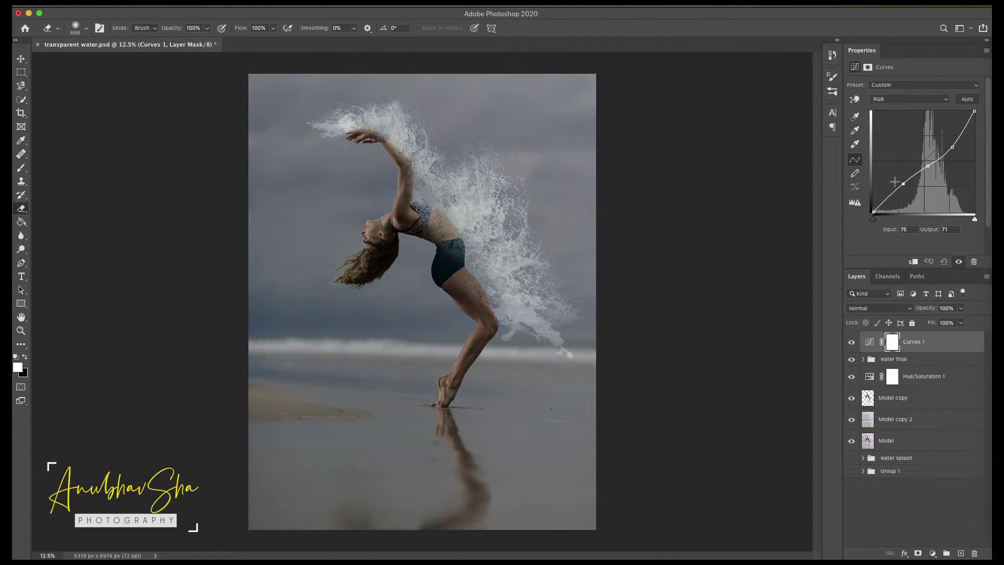
- Pull down the Blue channel curve to reduce the blue tint
click(914, 101)
click(895, 125)
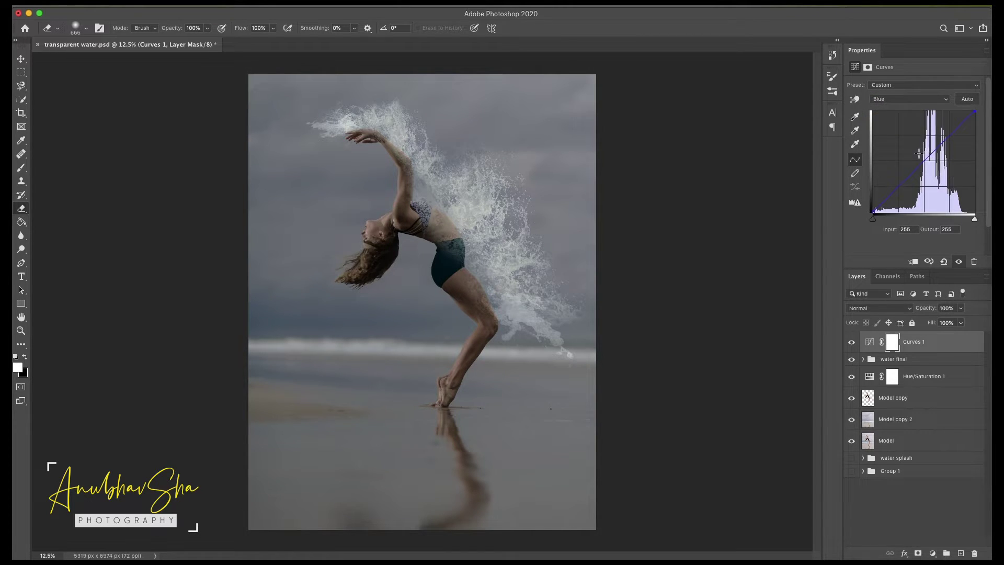
drag(950, 135, 946, 142)
drag(911, 172, 911, 169)
- Invert the Curves 1 mask and pick the Soft Round brush
click(895, 345)
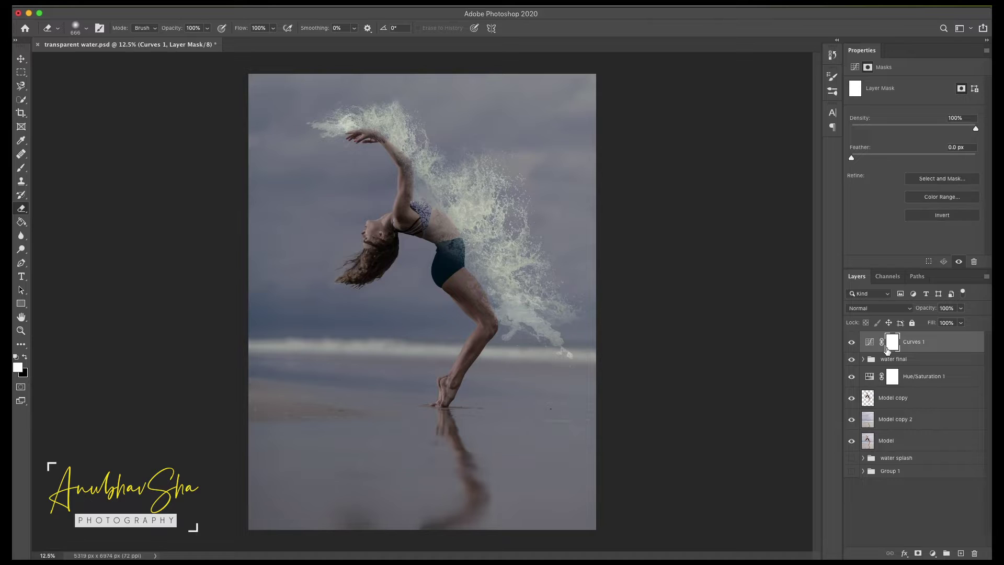
key(ctrl+i)
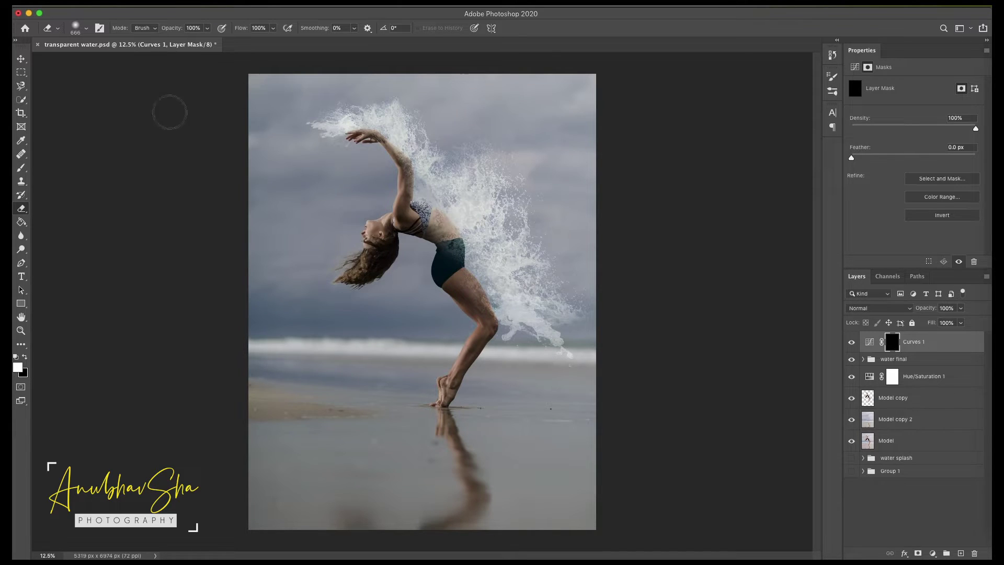
click(22, 168)
right_click(22, 167)
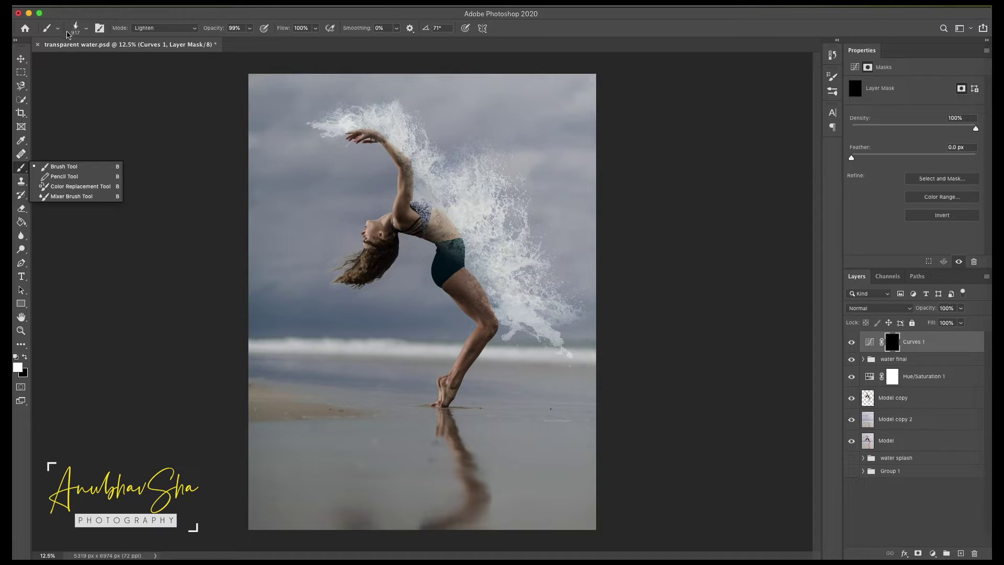
click(84, 29)
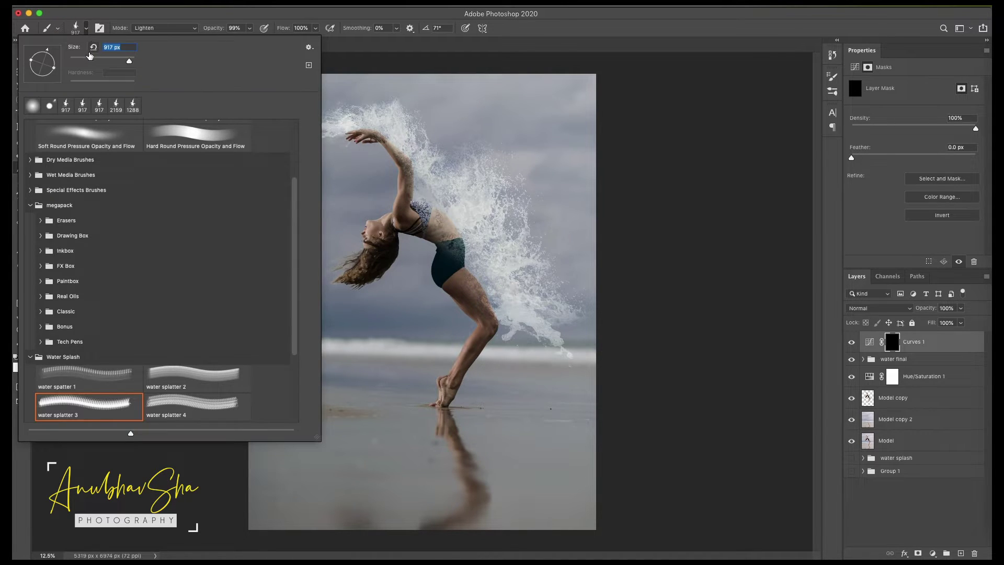
scroll(291, 136, up, 5)
double_click(132, 151)
- Paint the Curves darkening back over the water splash
drag(460, 177, 435, 204)
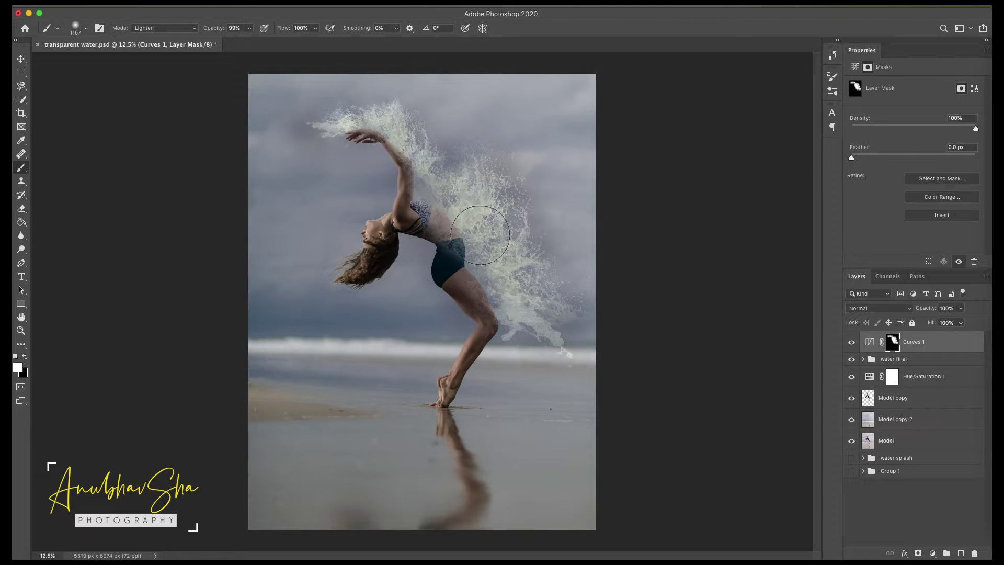
click(865, 308)
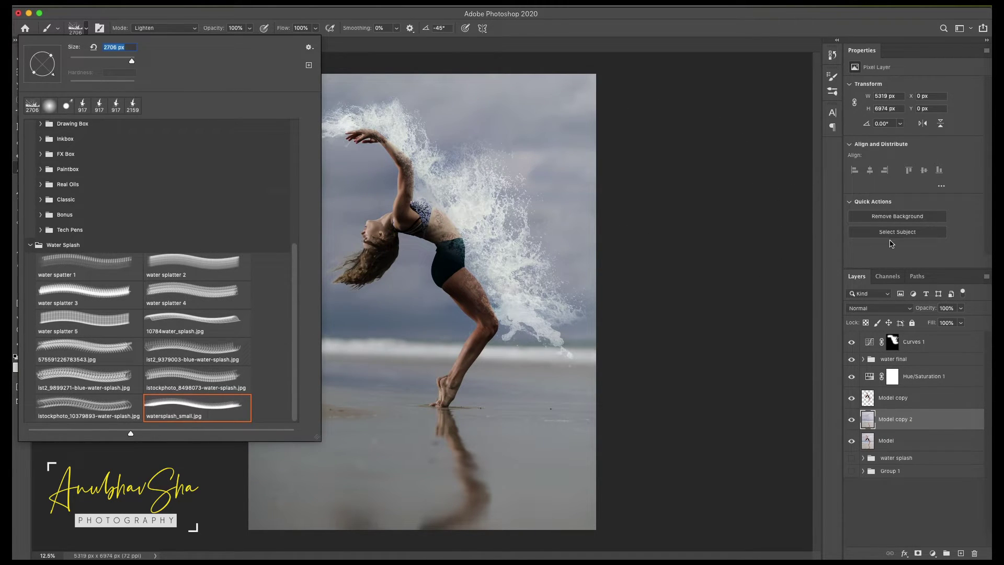
key(Escape)
- On a new layer, stamp white splashes along the back and legs, rotating the tip to -74°
key(shift+Right)
key(shift+Right)
key(shift+Right)
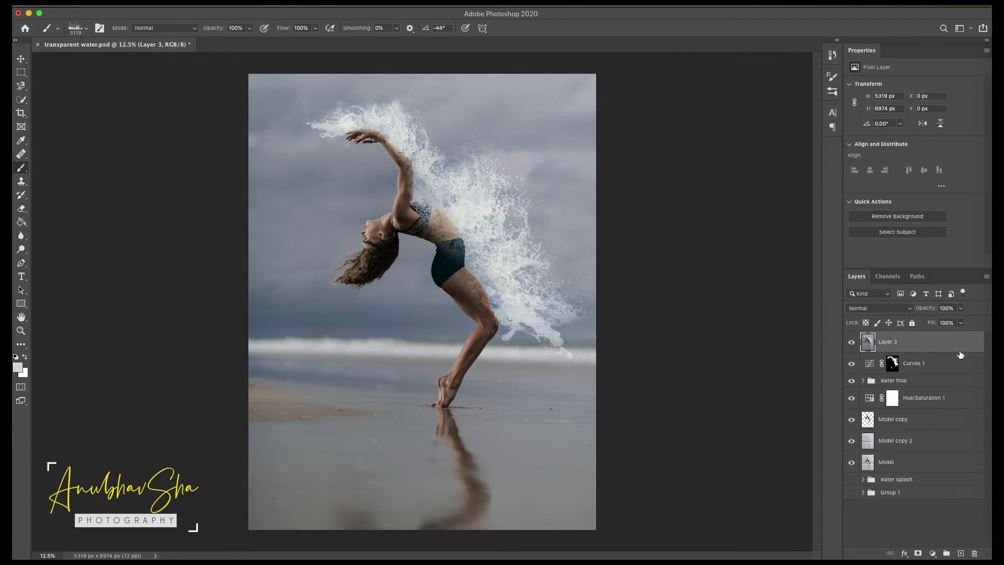
click(960, 553)
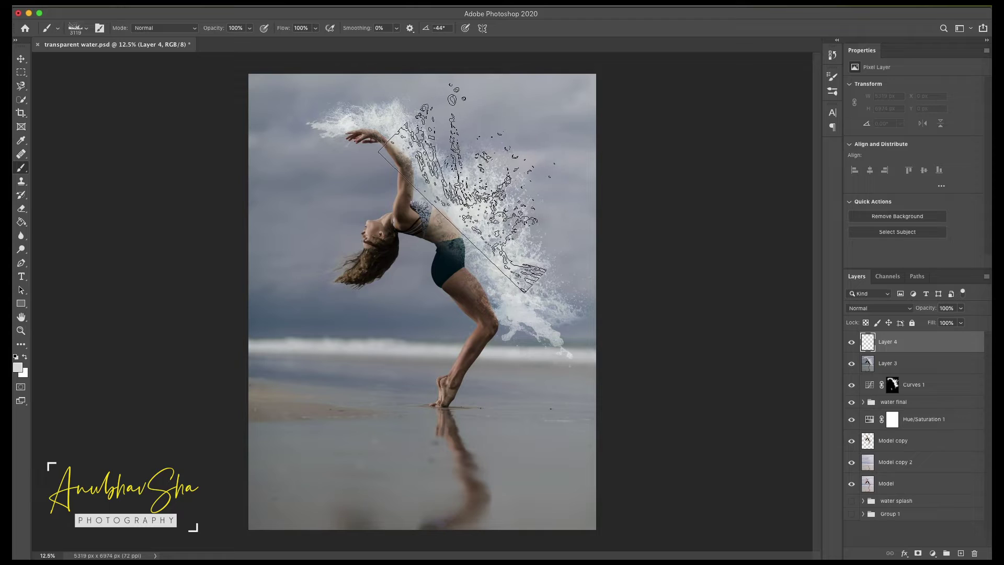
click(465, 205)
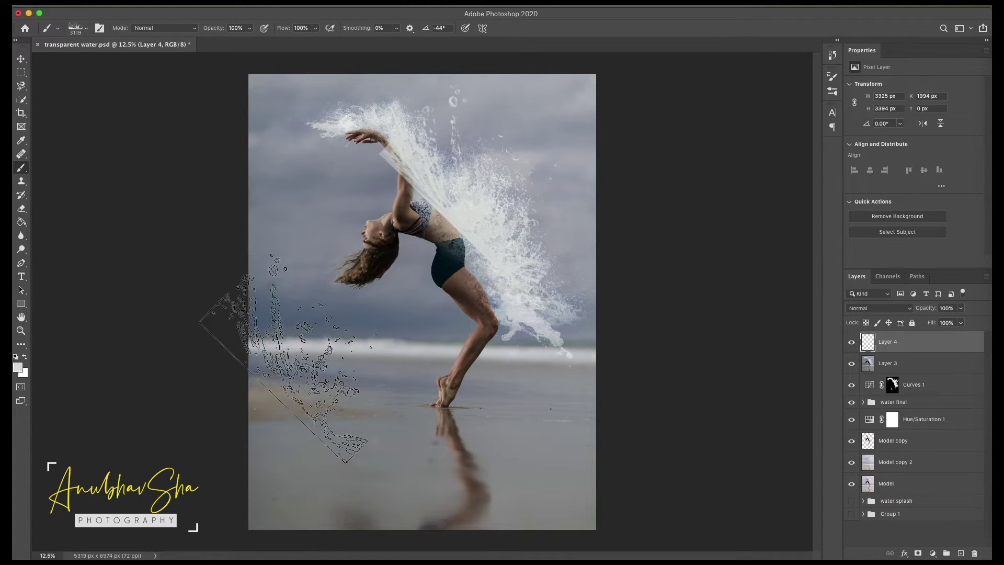
ctrl+alt+click(511, 225)
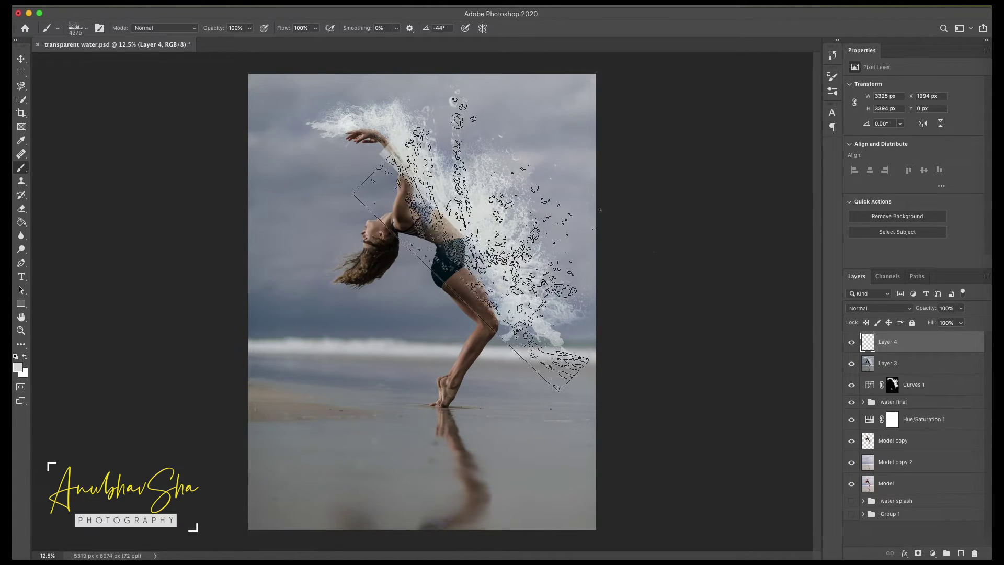
click(84, 28)
drag(51, 75, 46, 76)
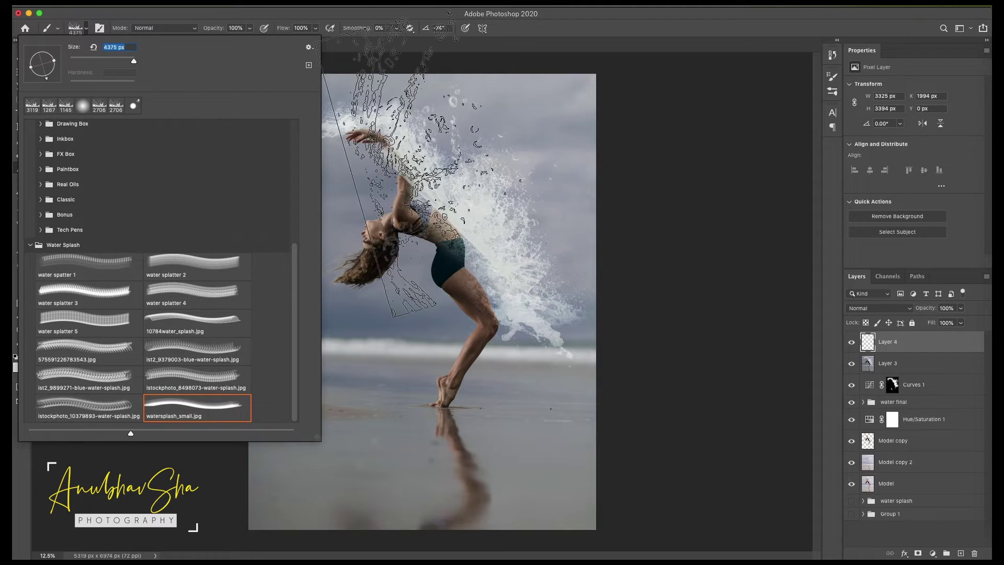
key(Return)
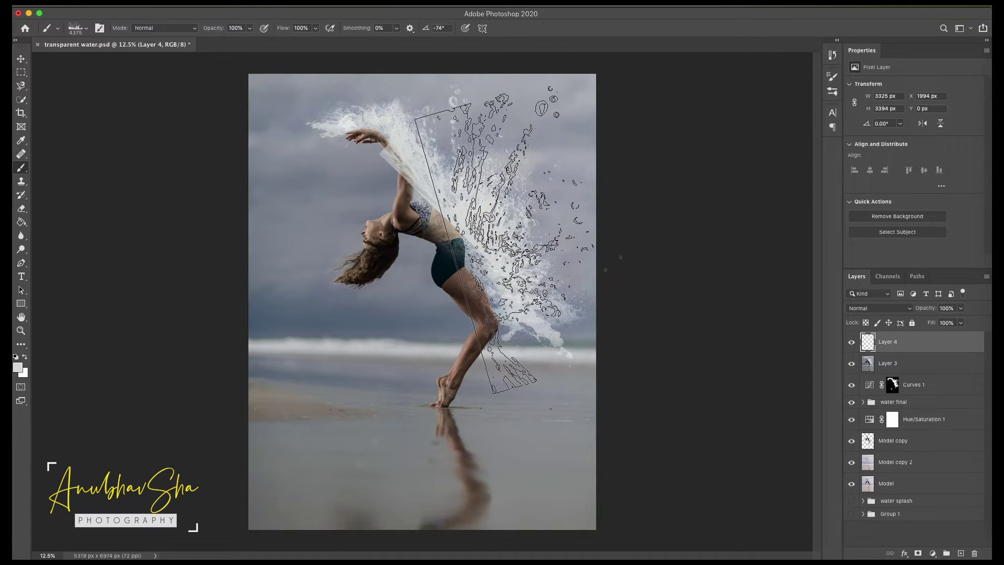
click(499, 253)
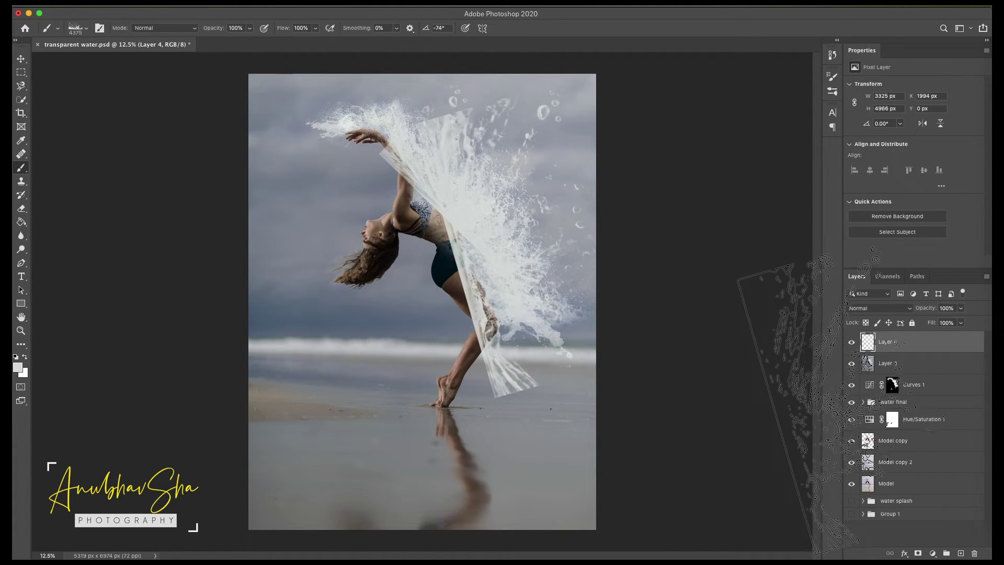
- Choose a ~3000 px Soft Round brush and add a layer mask to Layer 4
click(86, 28)
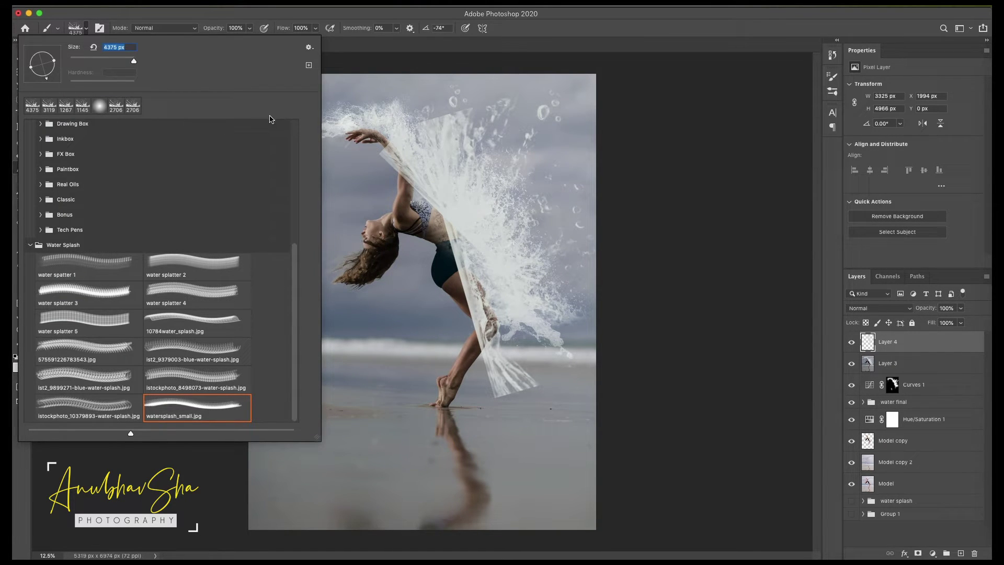
scroll(208, 143, up, 10)
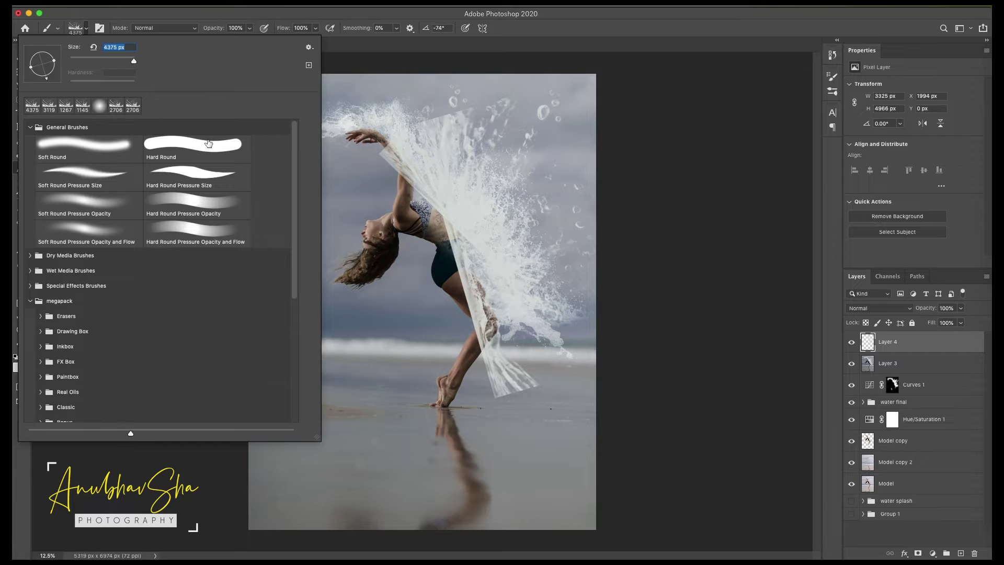
click(108, 150)
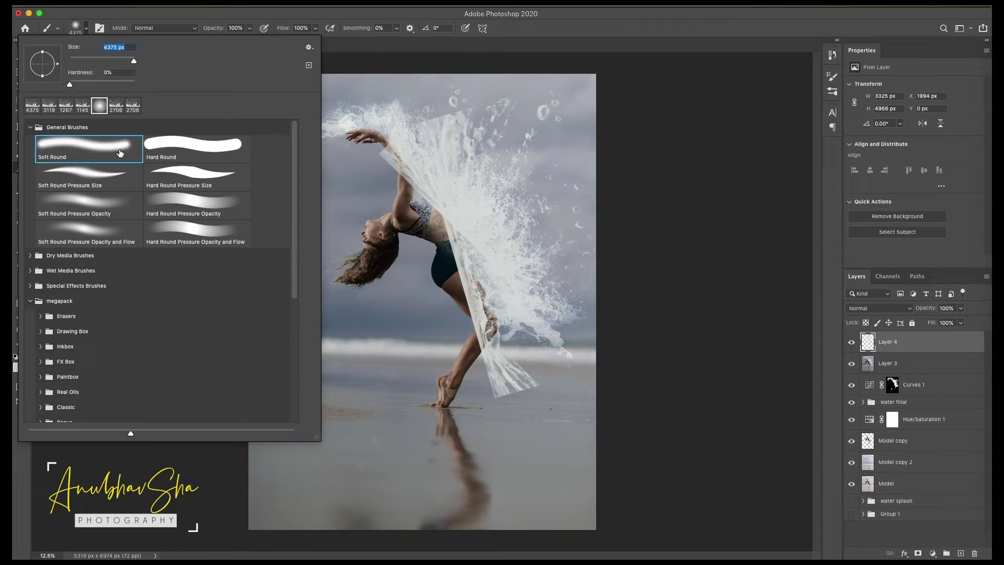
click(864, 258)
drag(451, 267, 355, 283)
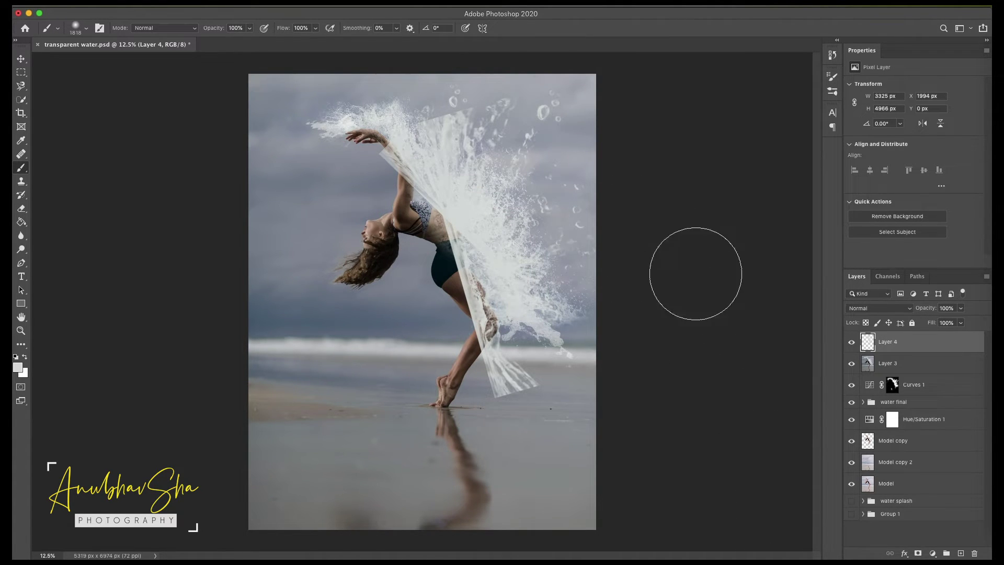
click(917, 553)
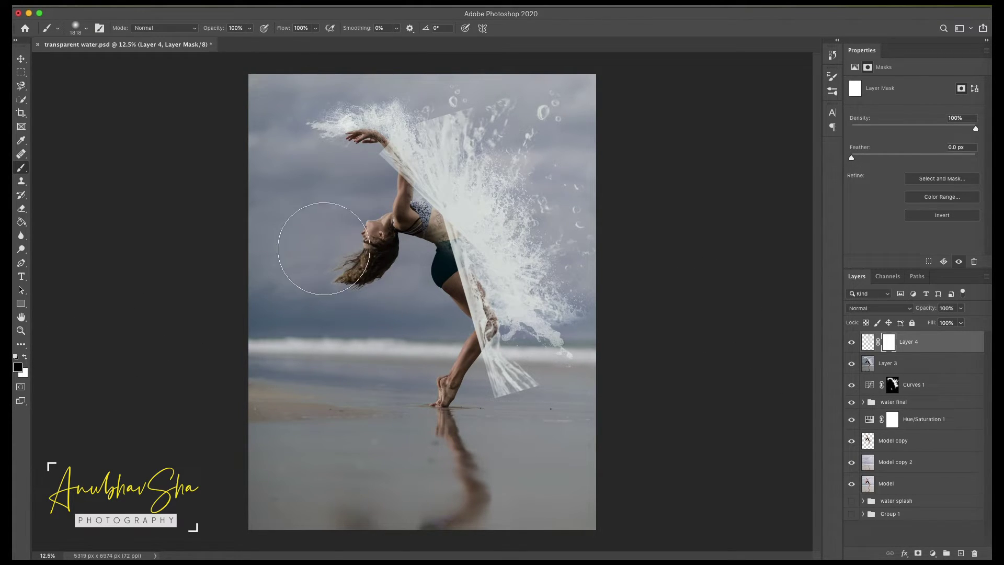
- Mask the water sheet off the arm, torso and legs, then merge visible into Layer 5
mouse_move(324, 248)
mouse_down()
mouse_move(354, 190)
mouse_move(347, 168)
mouse_move(381, 175)
mouse_move(387, 144)
mouse_move(403, 134)
mouse_up()
mouse_move(418, 230)
mouse_down()
mouse_move(459, 213)
mouse_move(429, 235)
mouse_move(511, 381)
mouse_up()
ctrl+alt+drag(396, 198, 374, 199)
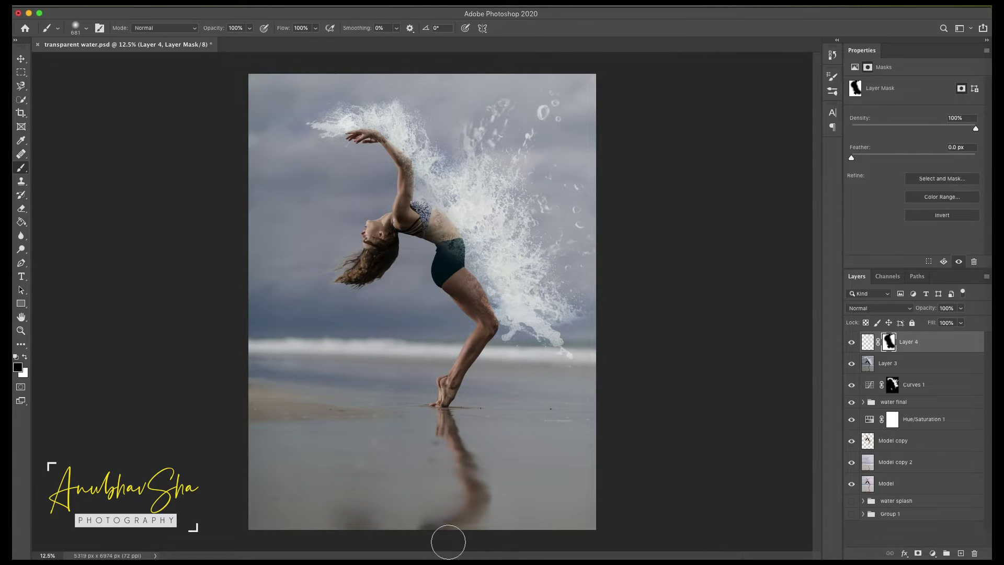
click(929, 351)
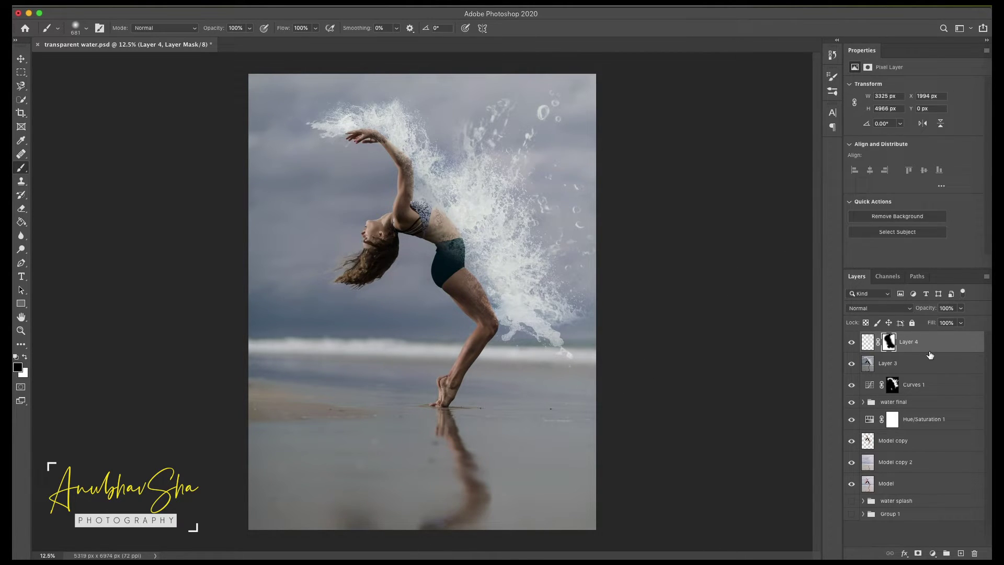
drag(929, 354, 929, 349)
key(ctrl+alt+shift+e)
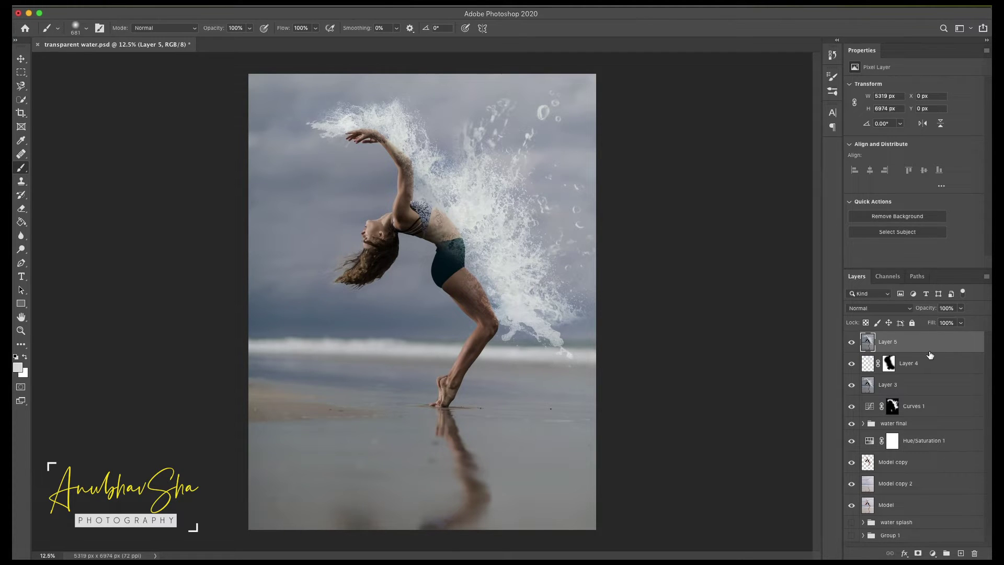
- Add a second Curves adjustment that brightens the midtones
click(932, 553)
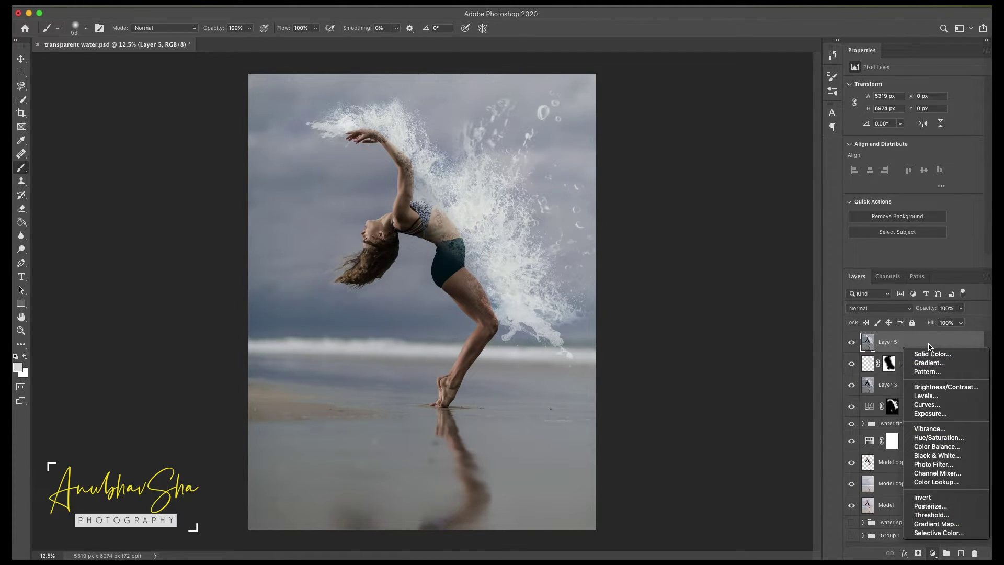
click(926, 406)
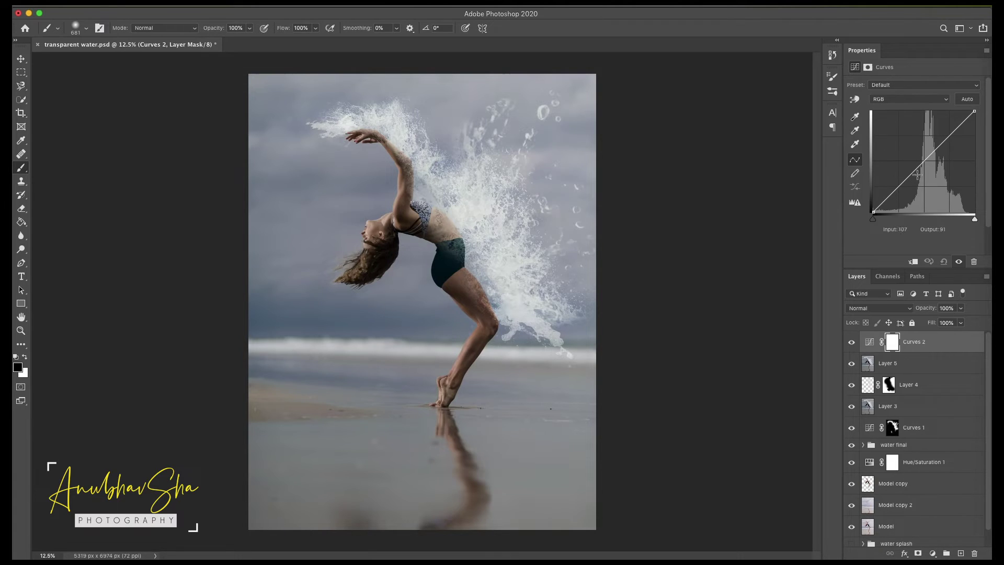
drag(924, 161, 918, 155)
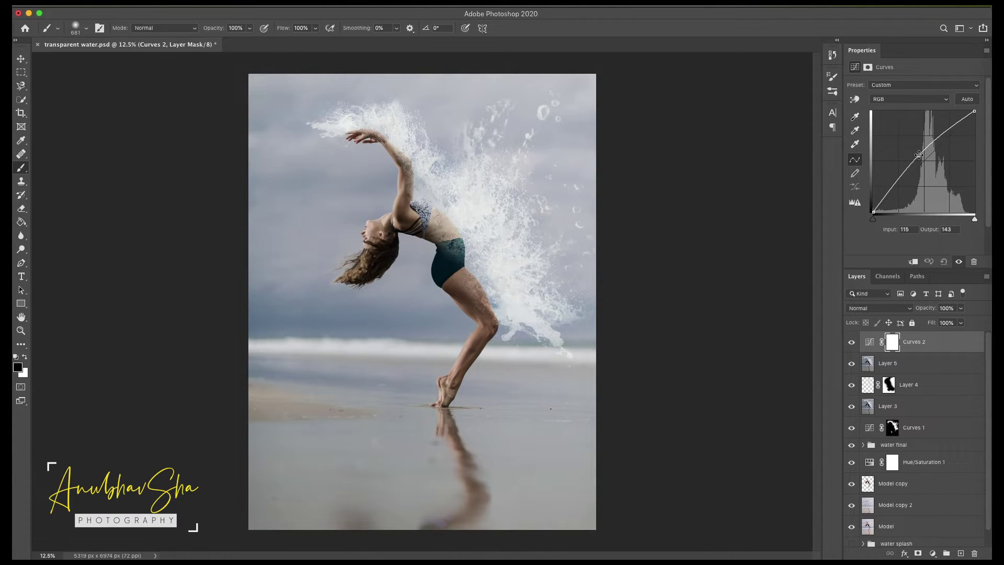
key(alt+3)
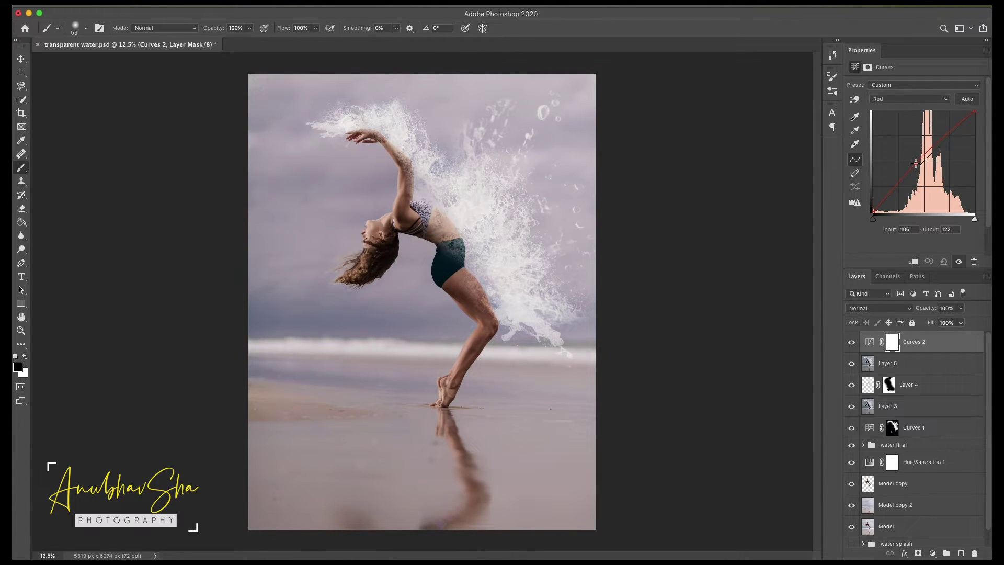
- Lower the green midtones, raise the blue curve, and invert the Curves 2 mask
click(910, 99)
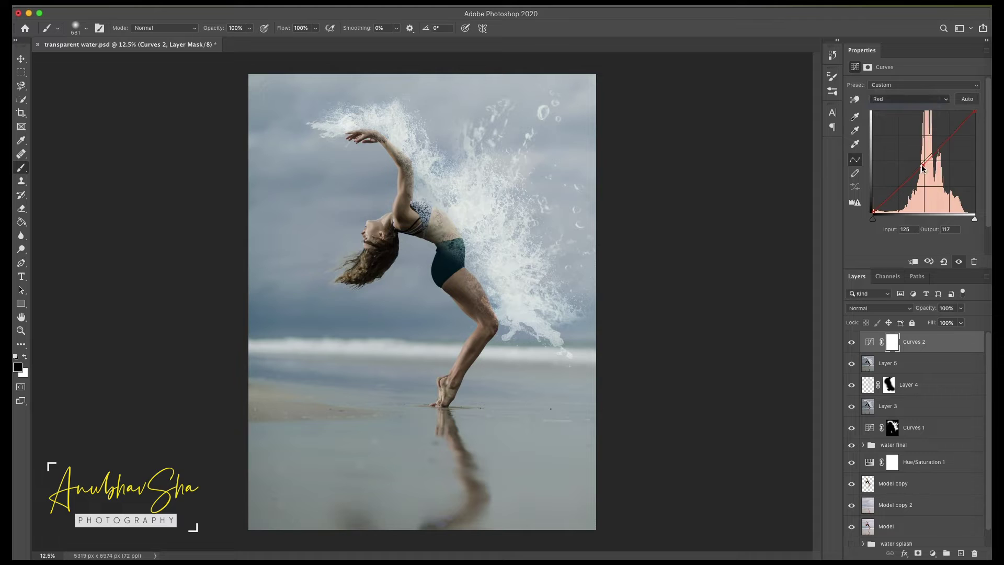
drag(926, 160, 928, 158)
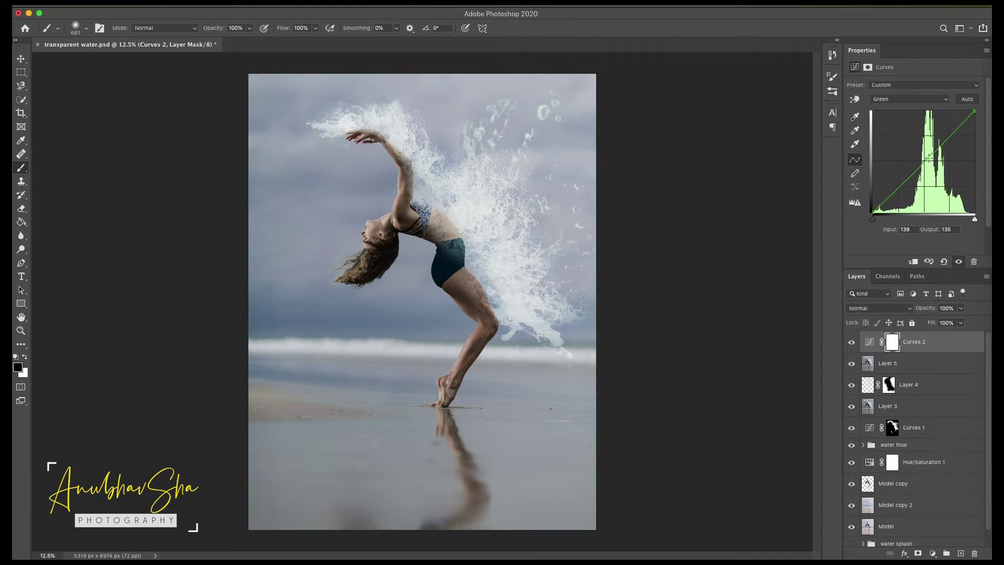
click(909, 98)
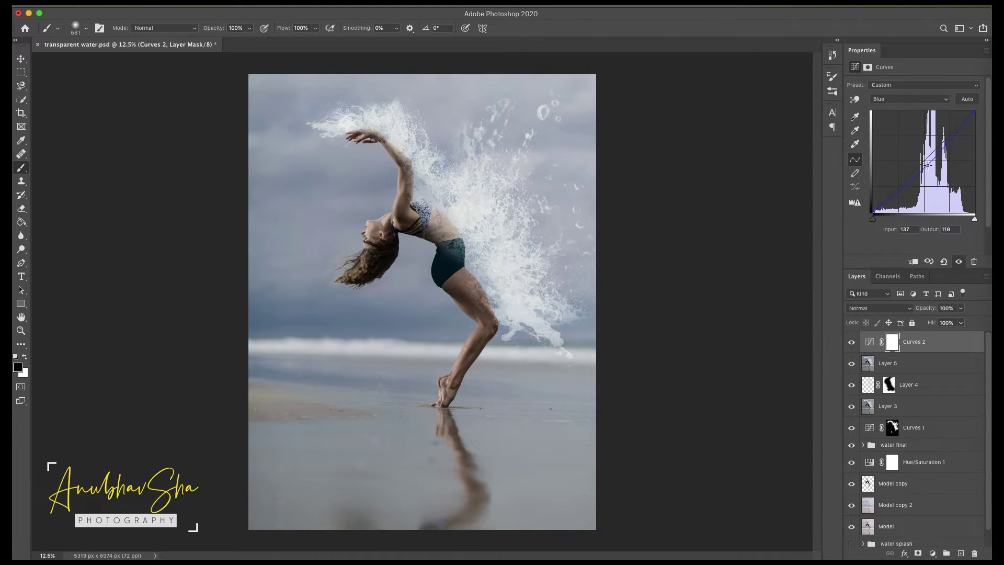
drag(925, 159, 946, 140)
click(896, 347)
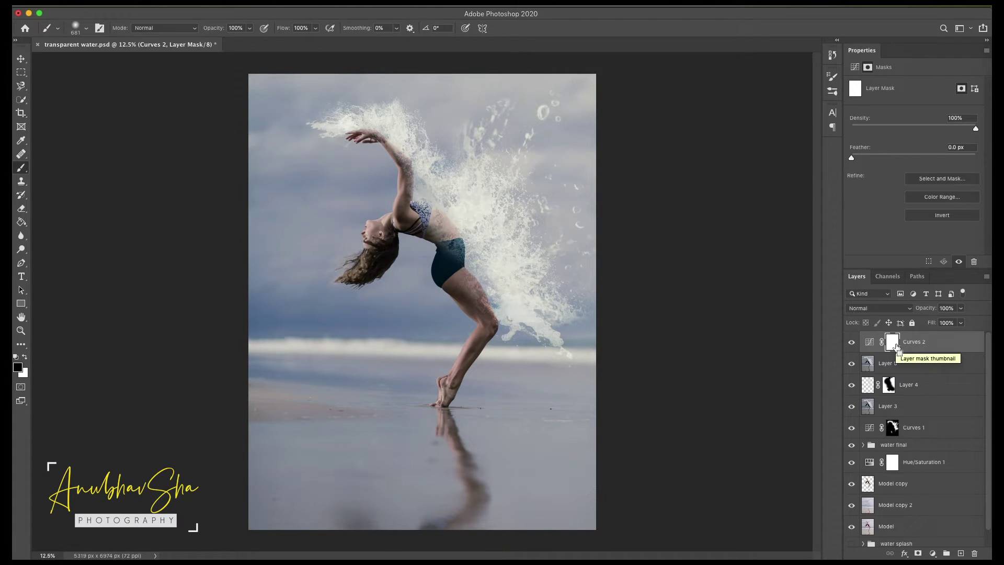
key(ctrl+i)
- Fill an elliptical oval around the dancer with white in the Curves 2 mask
click(20, 73)
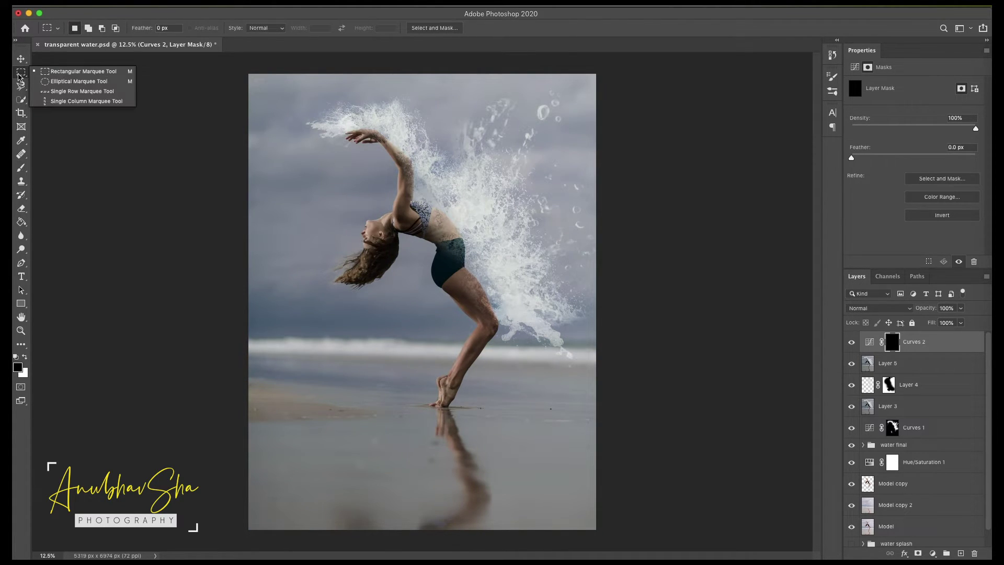
click(68, 81)
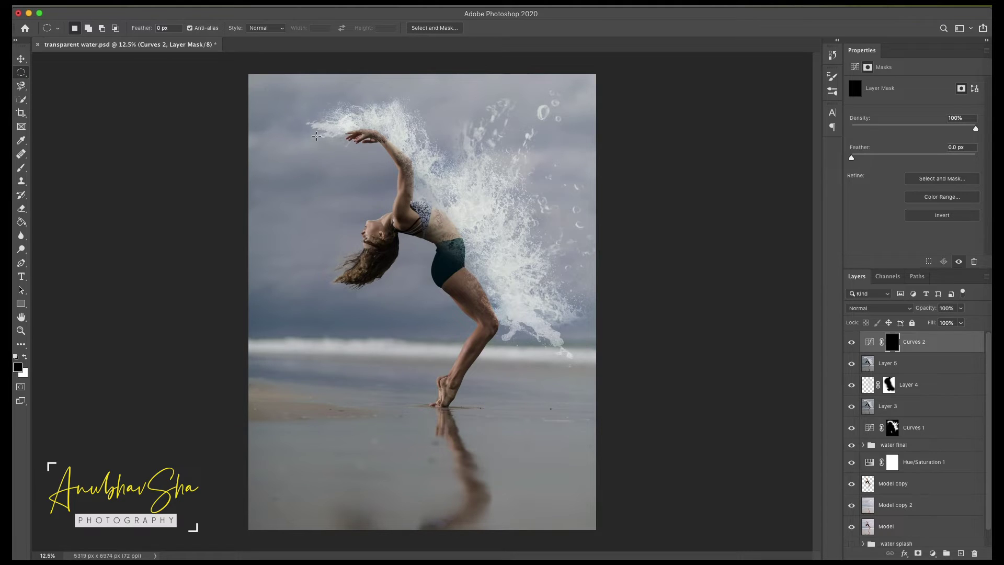
drag(316, 136, 418, 277)
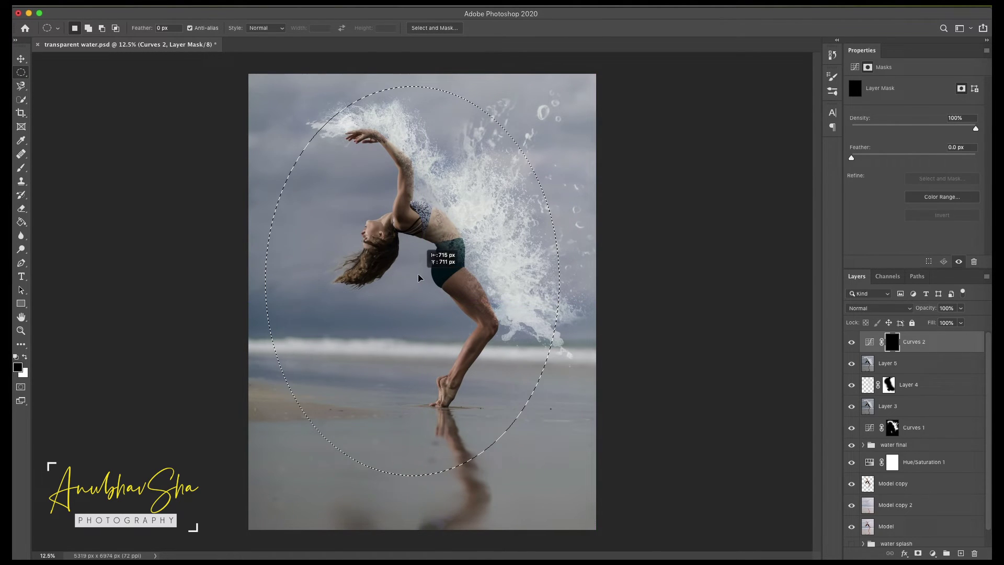
drag(418, 277, 431, 288)
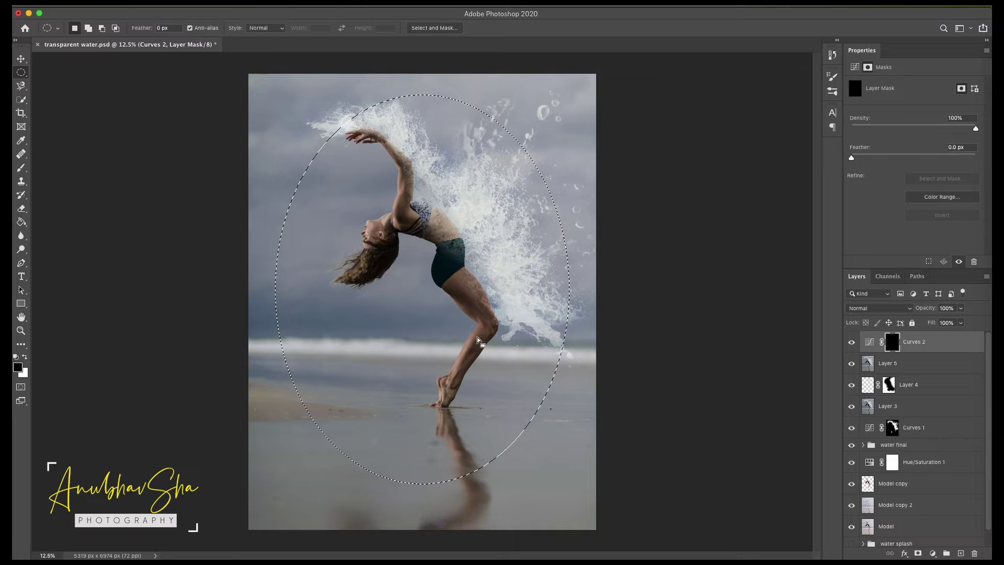
key(ctrl+BackSpace)
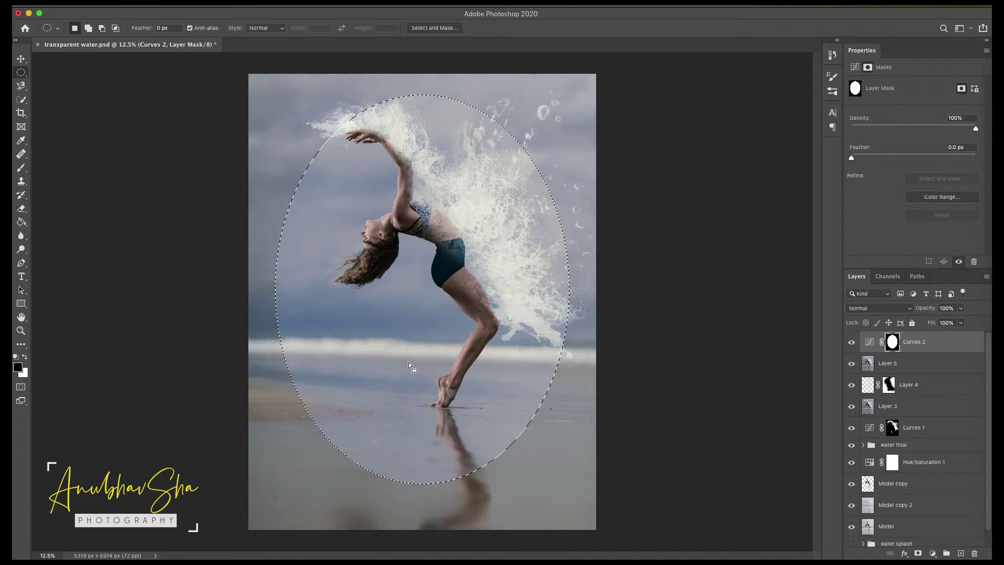
key(ctrl+d)
- Soften the mask's oval edge with a Gaussian Blur of about 388 px
click(256, 6)
mouse_move(259, 125)
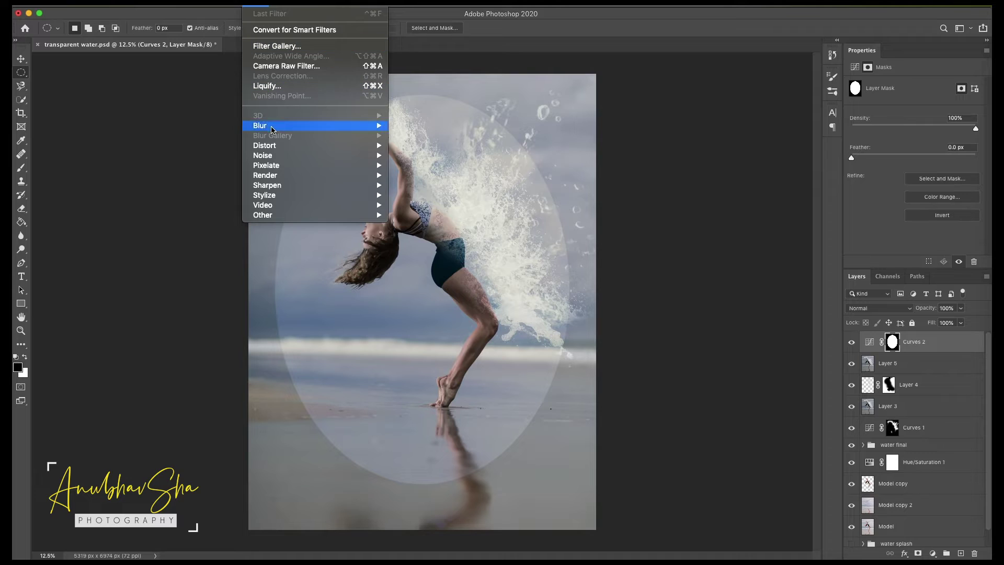
click(443, 164)
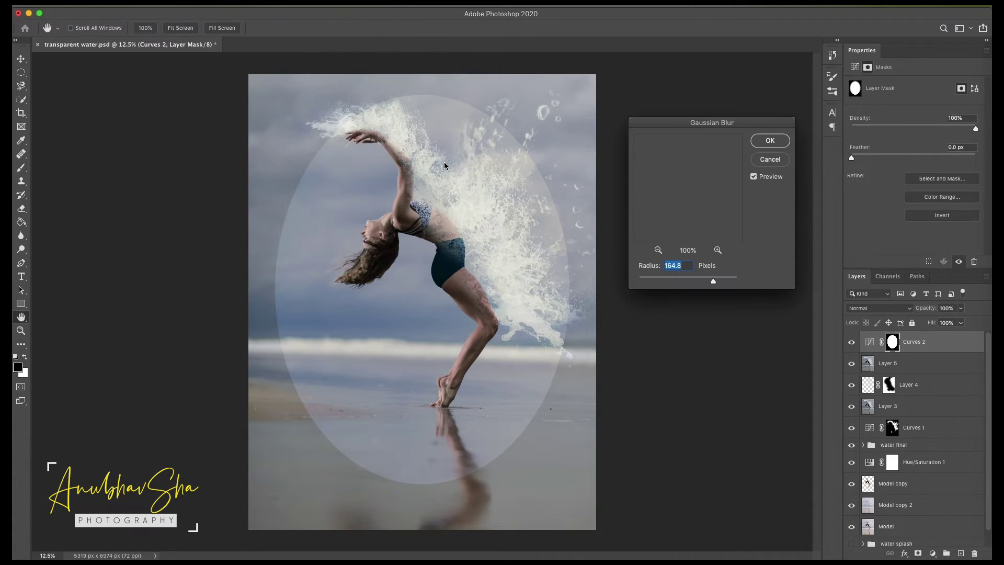
click(682, 281)
click(669, 283)
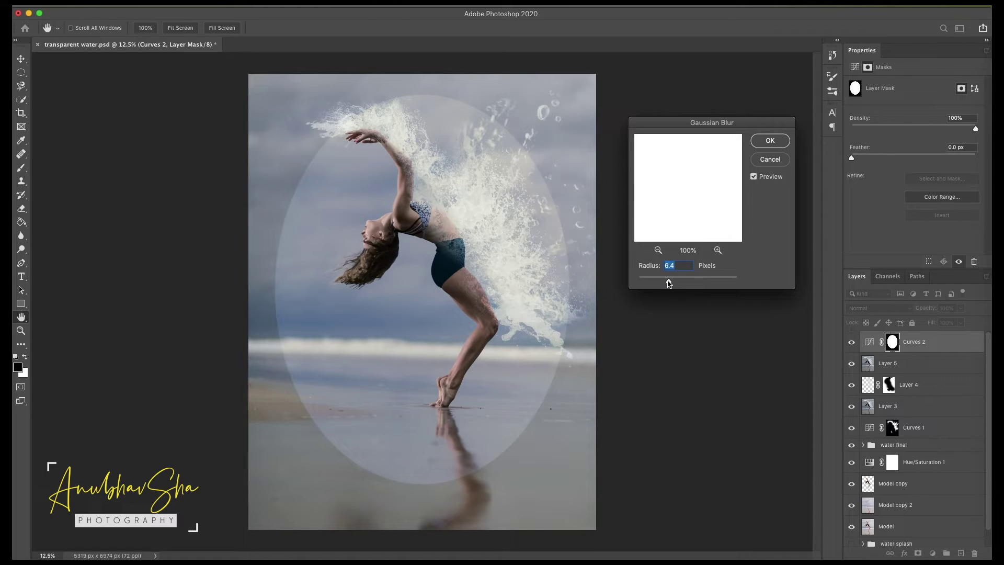
drag(667, 283, 723, 282)
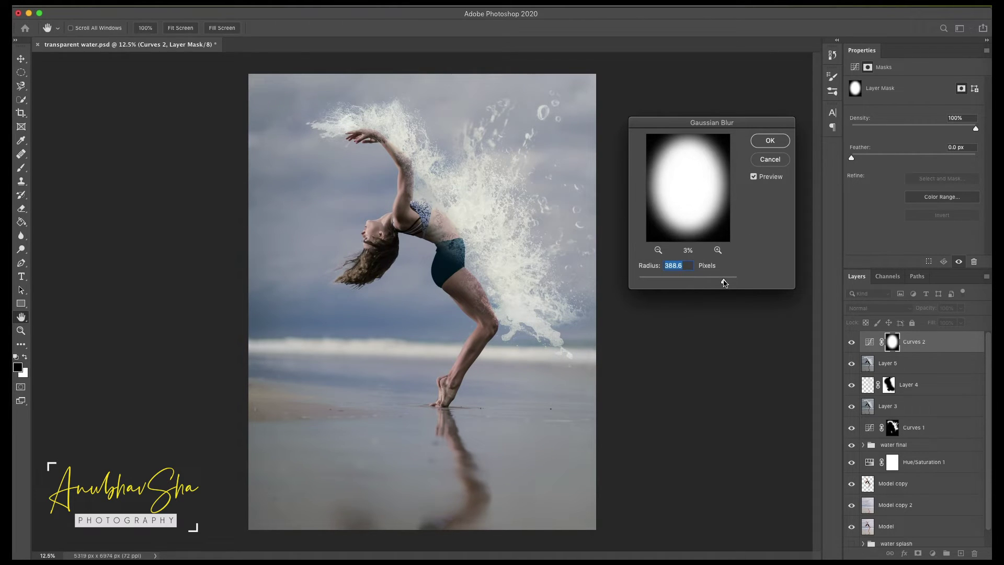
key(Return)
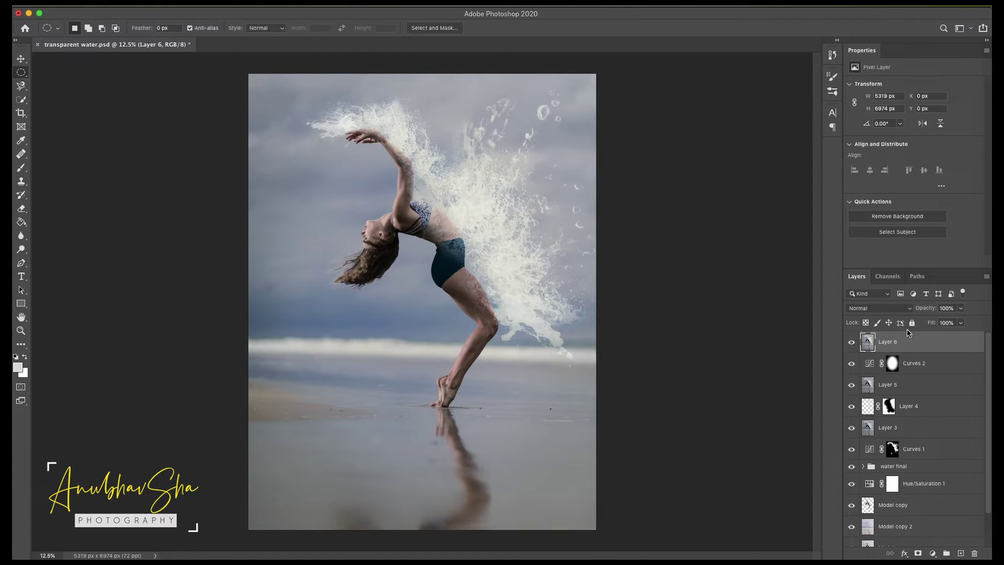
- Rename the stamped Layer 6 to 'Final' and blend it in Linear Light
double_click(888, 342)
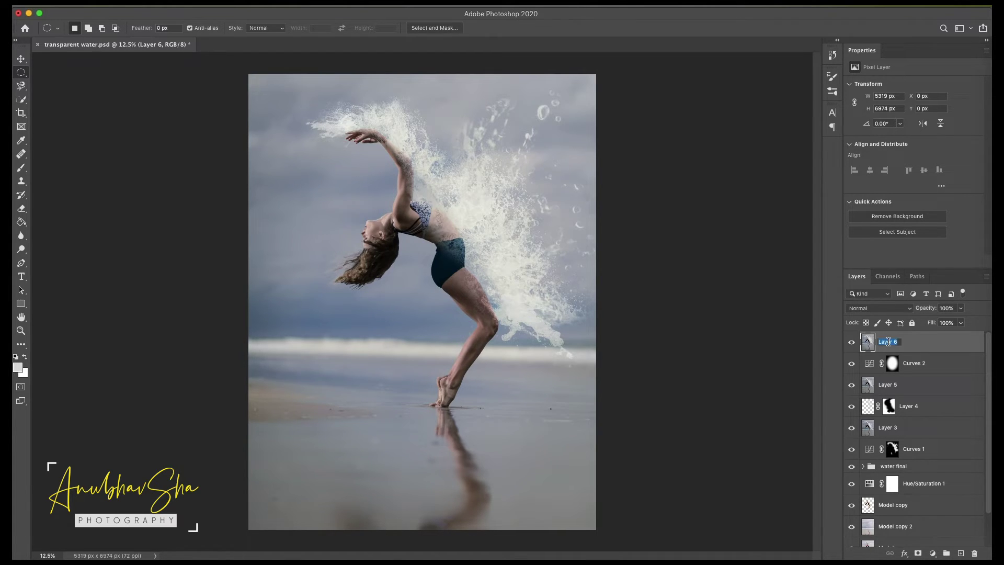
text(Final)
key(Return)
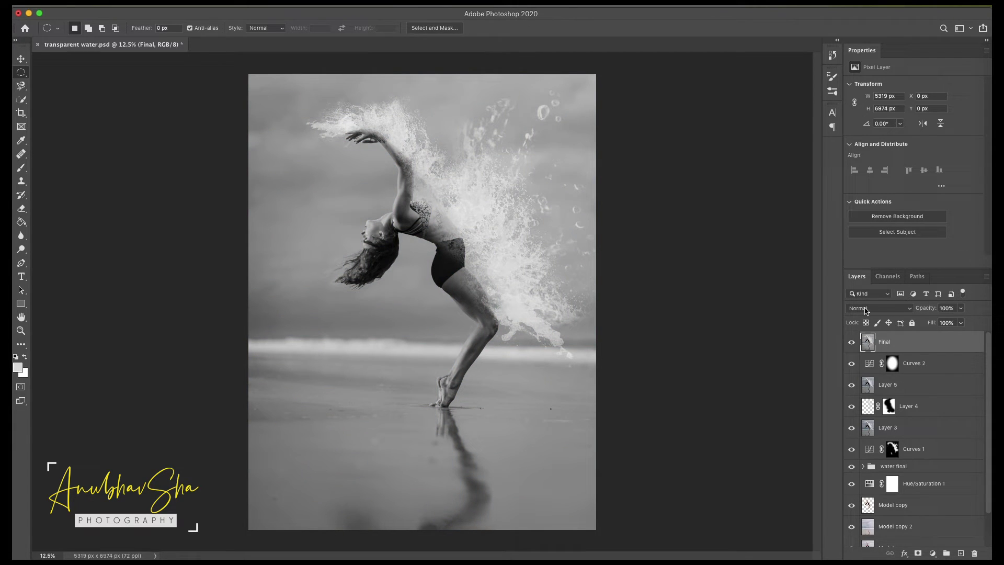
click(867, 309)
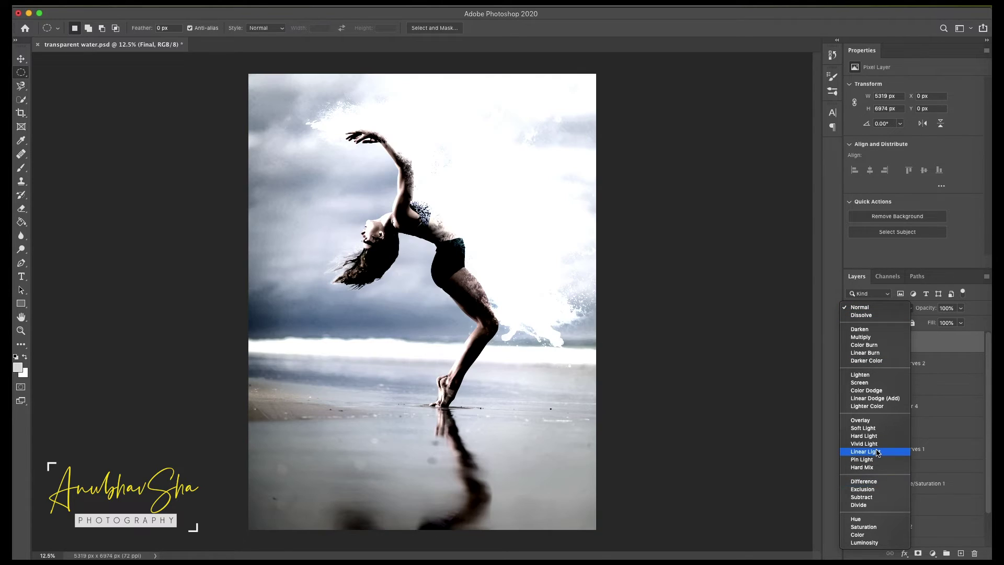
click(879, 453)
- Apply a High Pass filter at radius 4.2 to Final and add a layer mask
click(260, 6)
mouse_move(314, 215)
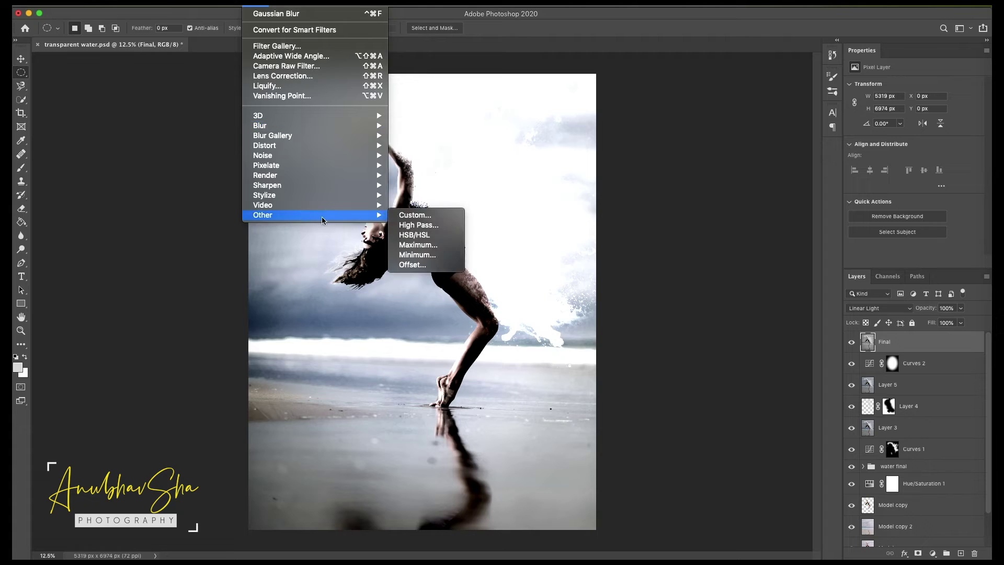
click(421, 226)
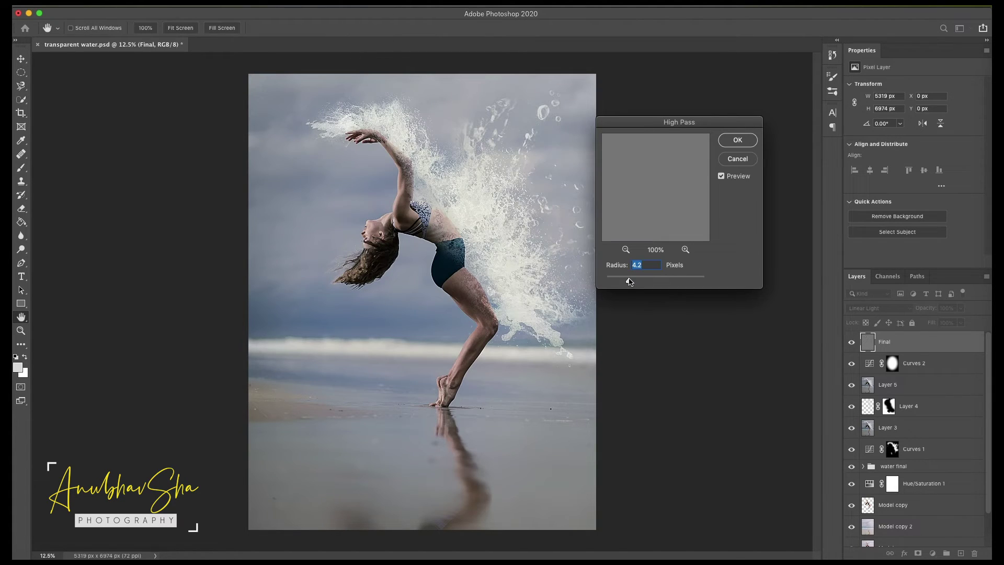
key(Return)
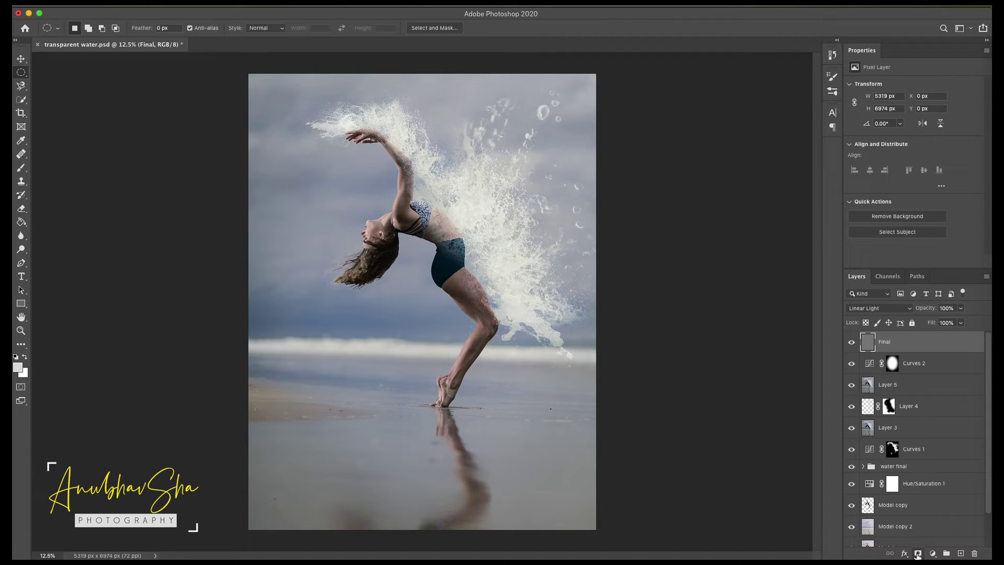
click(917, 553)
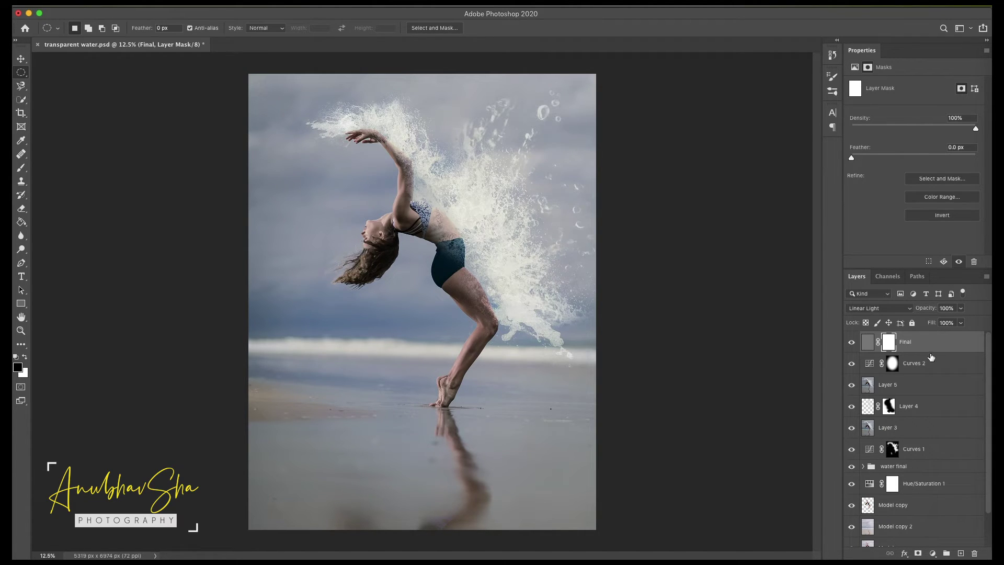
- Invert Final's mask and paint white over the splash by the chest and arm
key(ctrl+i)
click(20, 167)
click(25, 357)
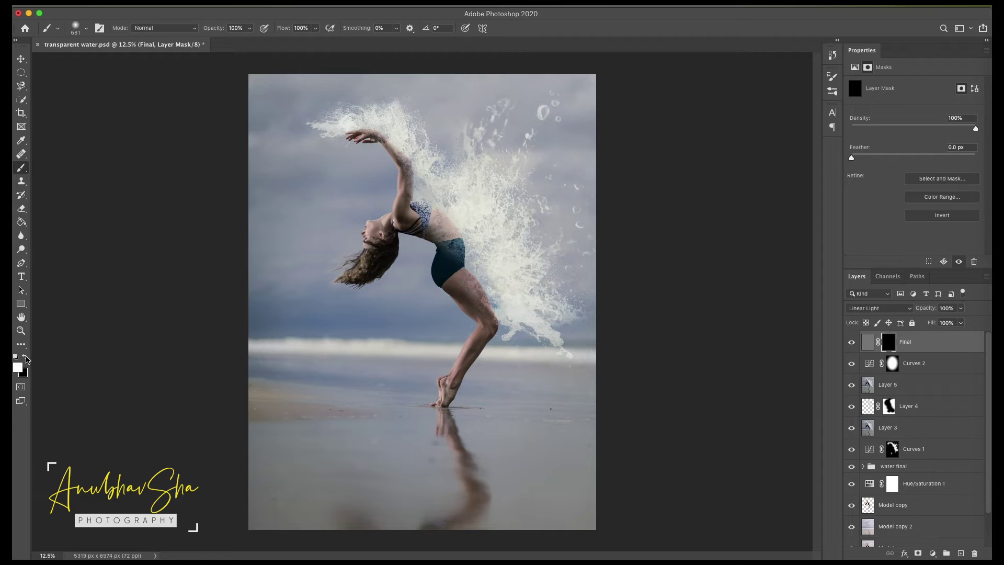
mouse_move(468, 209)
mouse_down()
mouse_move(474, 217)
mouse_move(457, 202)
mouse_move(453, 265)
mouse_move(403, 331)
mouse_move(371, 352)
mouse_up()
key(ctrl+plus)
key(ctrl+plus)
mouse_move(323, 179)
mouse_down()
mouse_move(269, 86)
mouse_move(399, 213)
mouse_move(462, 134)
mouse_move(392, 154)
mouse_move(504, 276)
mouse_move(497, 381)
mouse_move(481, 415)
mouse_move(548, 464)
mouse_up()
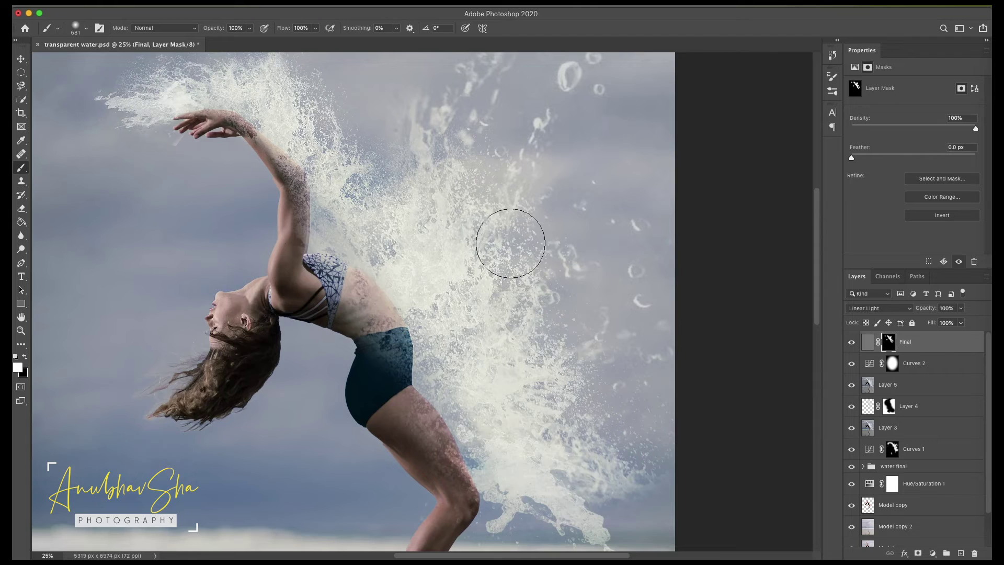
scroll(510, 248, down, 3)
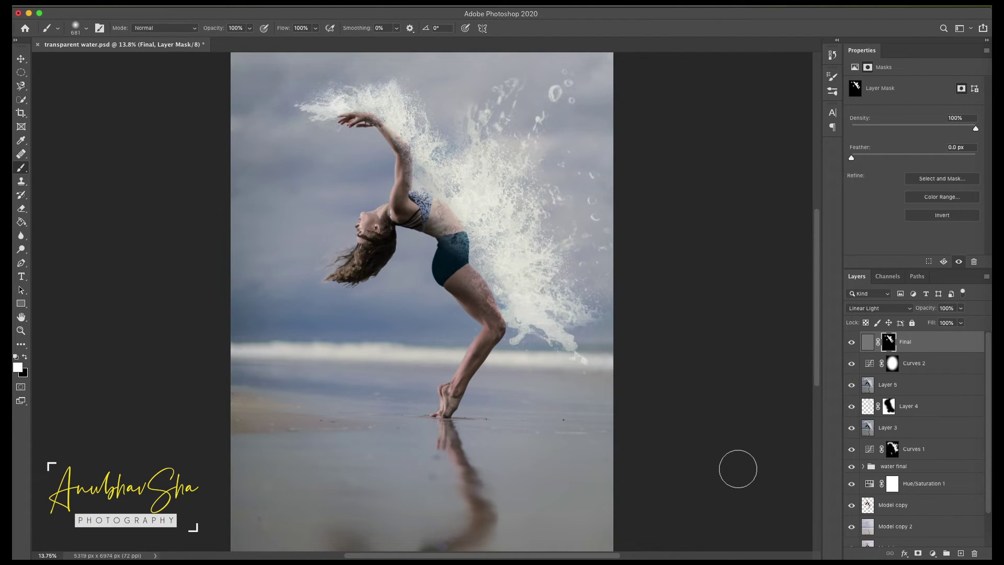
key(ctrl+2)
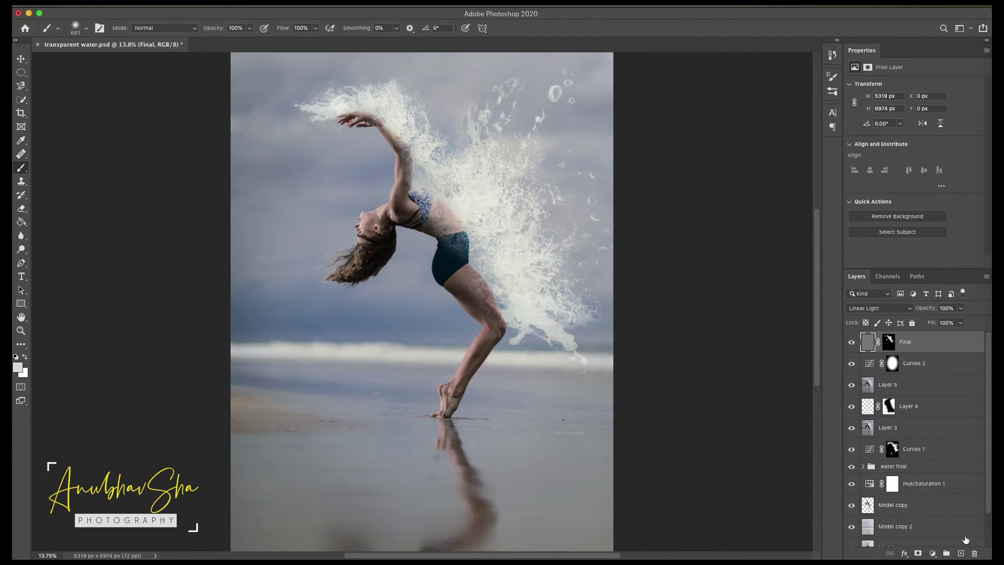
- Add a Color Balance adjustment layer with midtones at -14, -3, +3
click(932, 553)
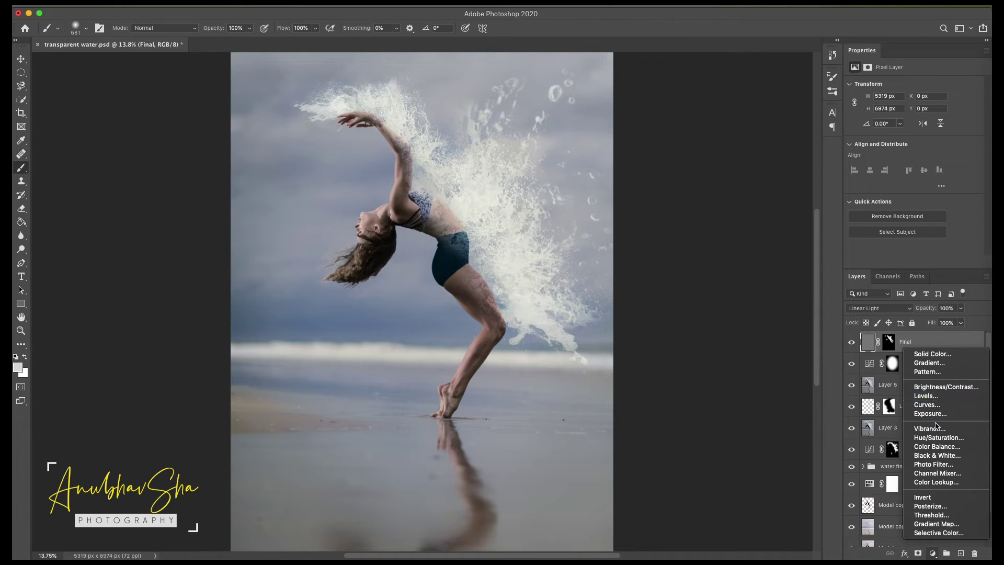
click(933, 447)
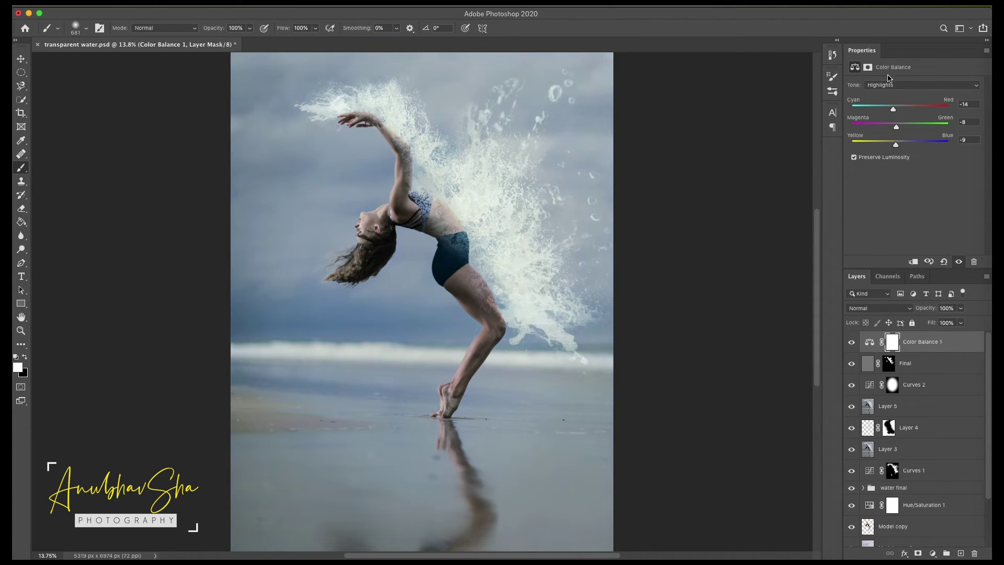
drag(900, 109, 900, 129)
- Compare the result by toggling Color Balance and soloing the original Model photo
click(852, 343)
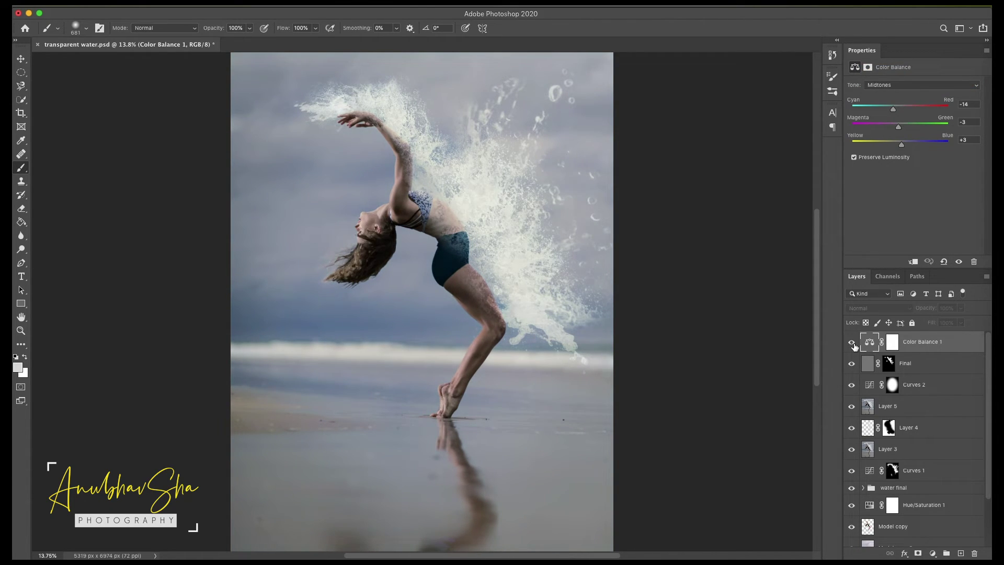
click(852, 343)
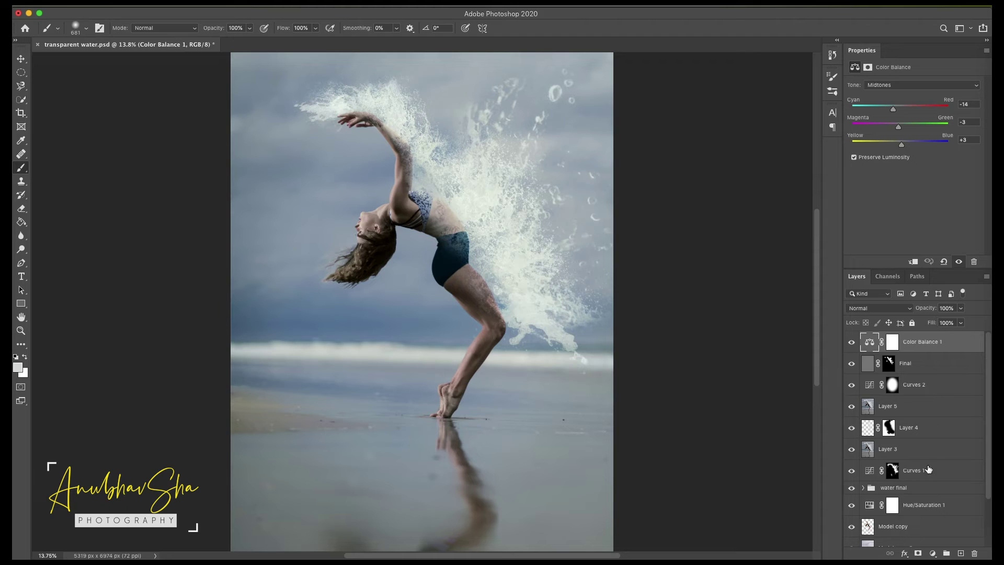
scroll(897, 471, down, 3)
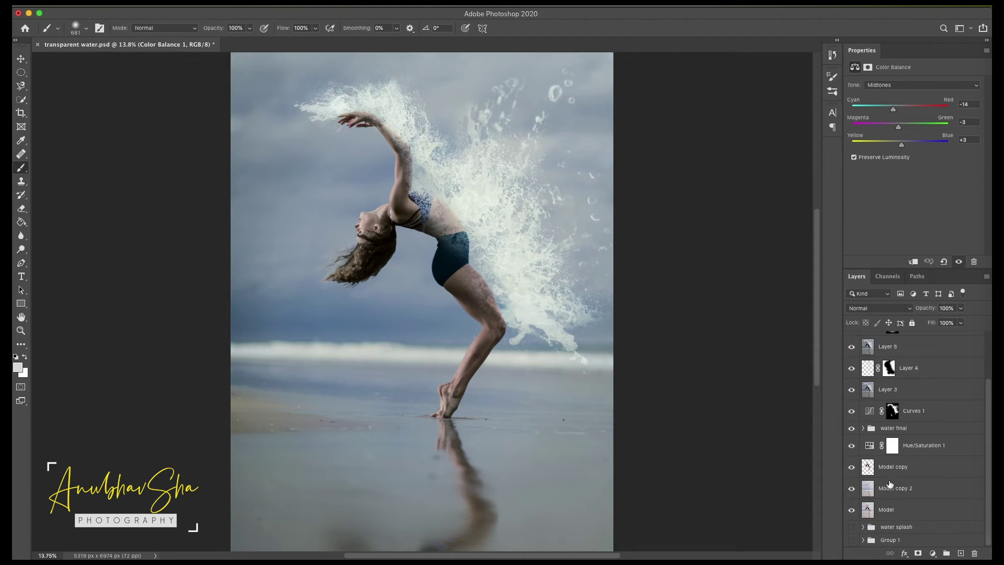
alt+click(852, 515)
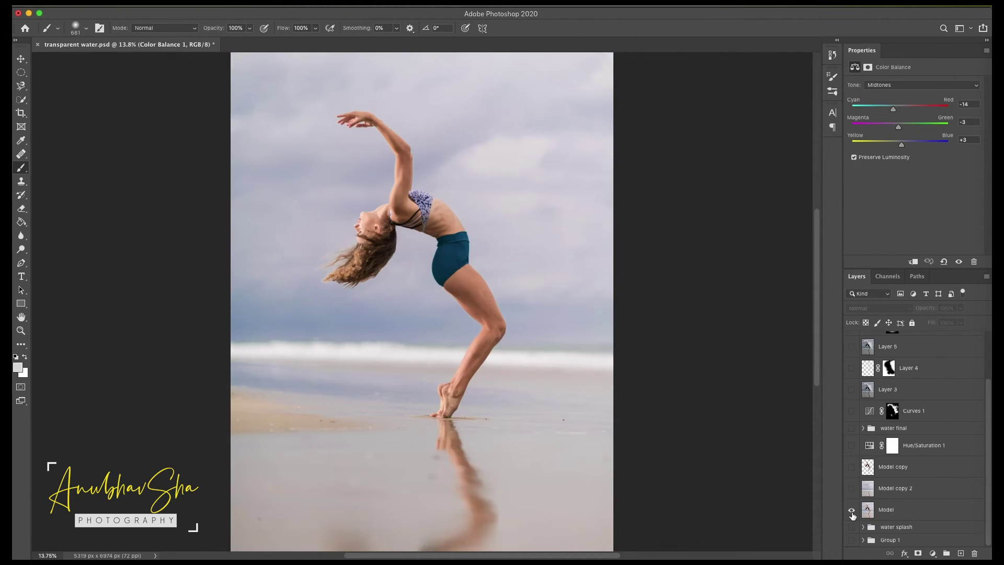
alt+click(852, 514)
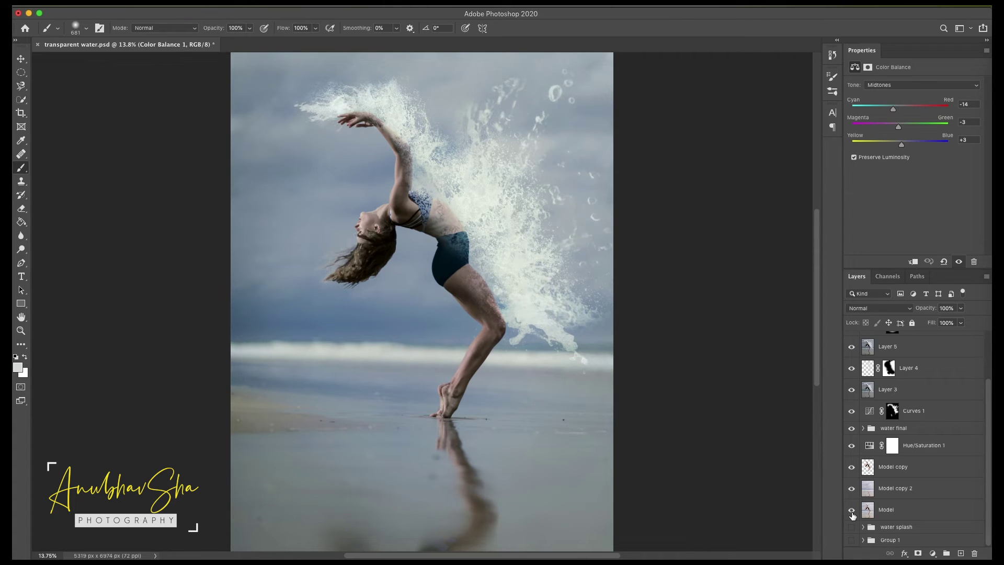